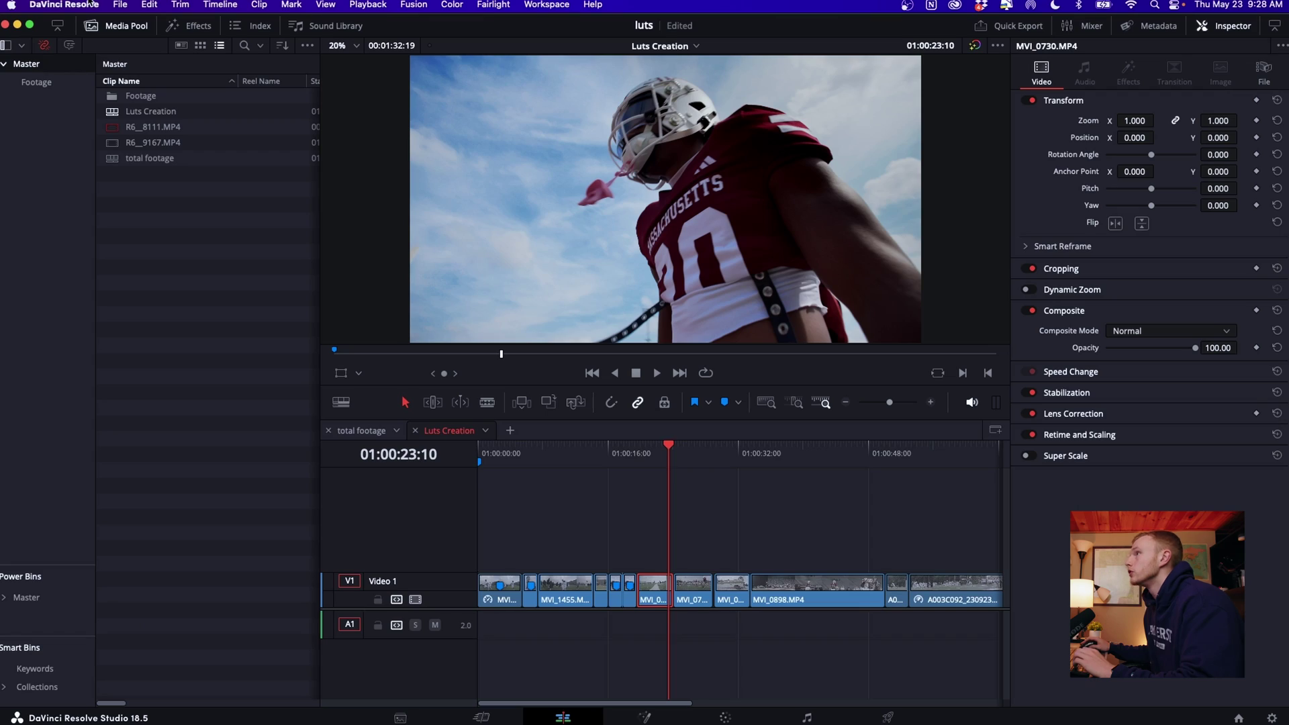
Step: Search 'retime' in Keyboard Customization, edit Retime Curve's R keystroke, and save the preset
click(84, 6)
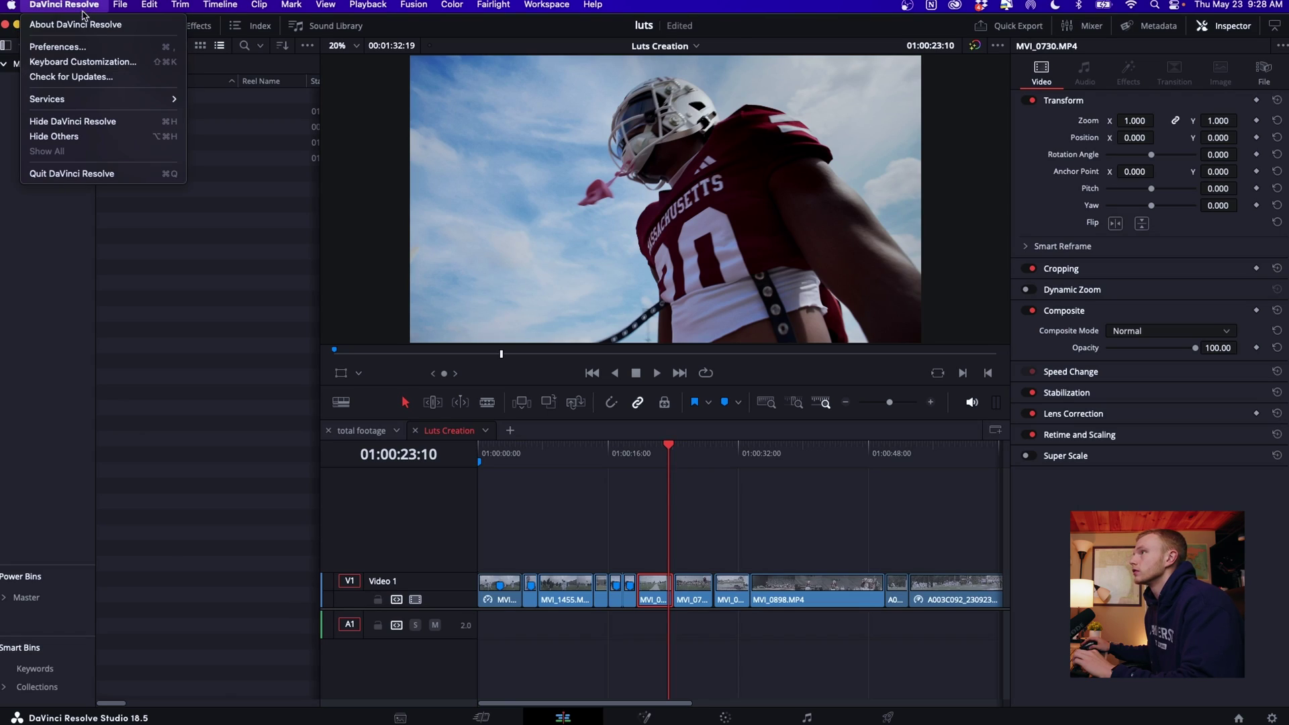
click(90, 62)
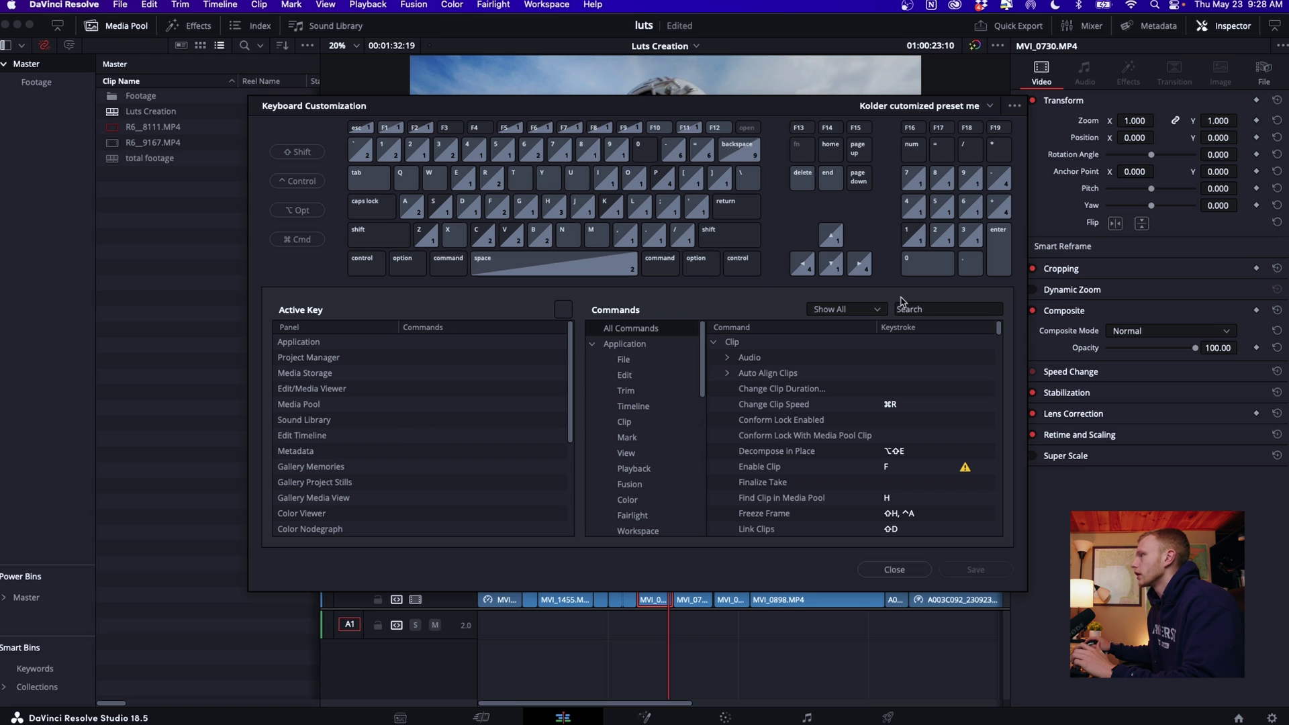
click(926, 307)
text(retime)
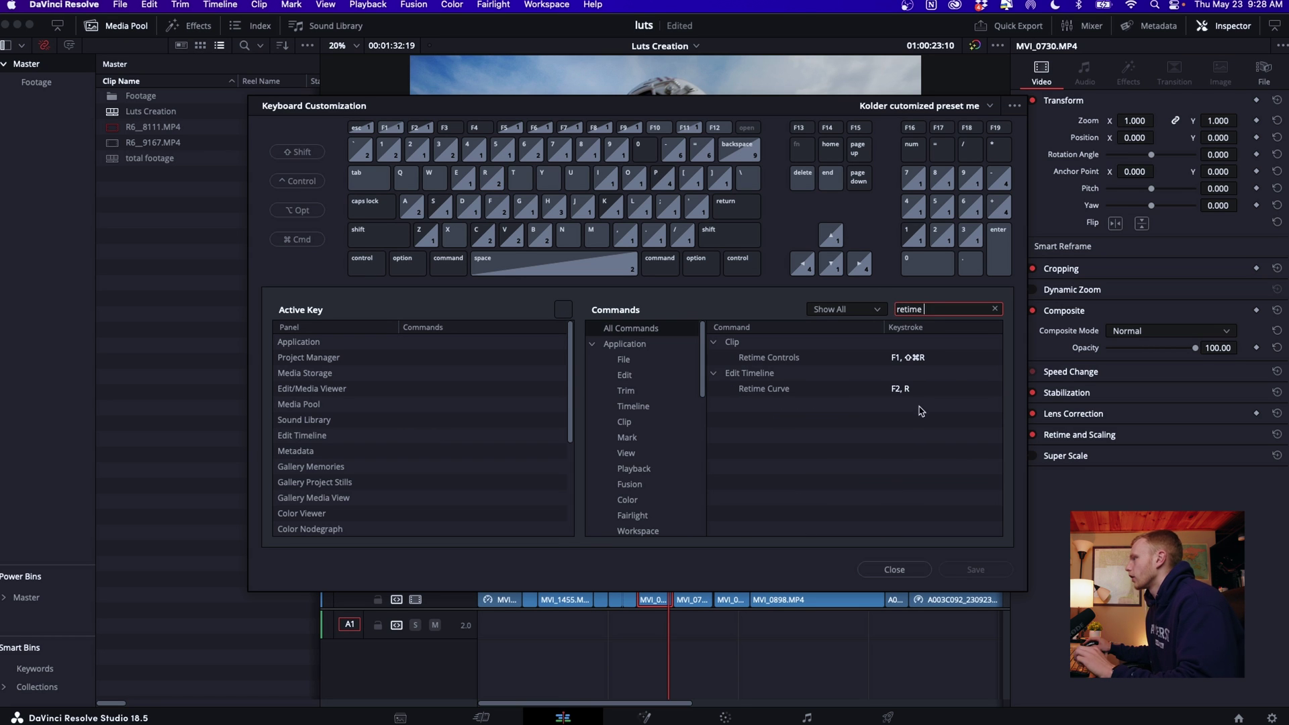
click(932, 389)
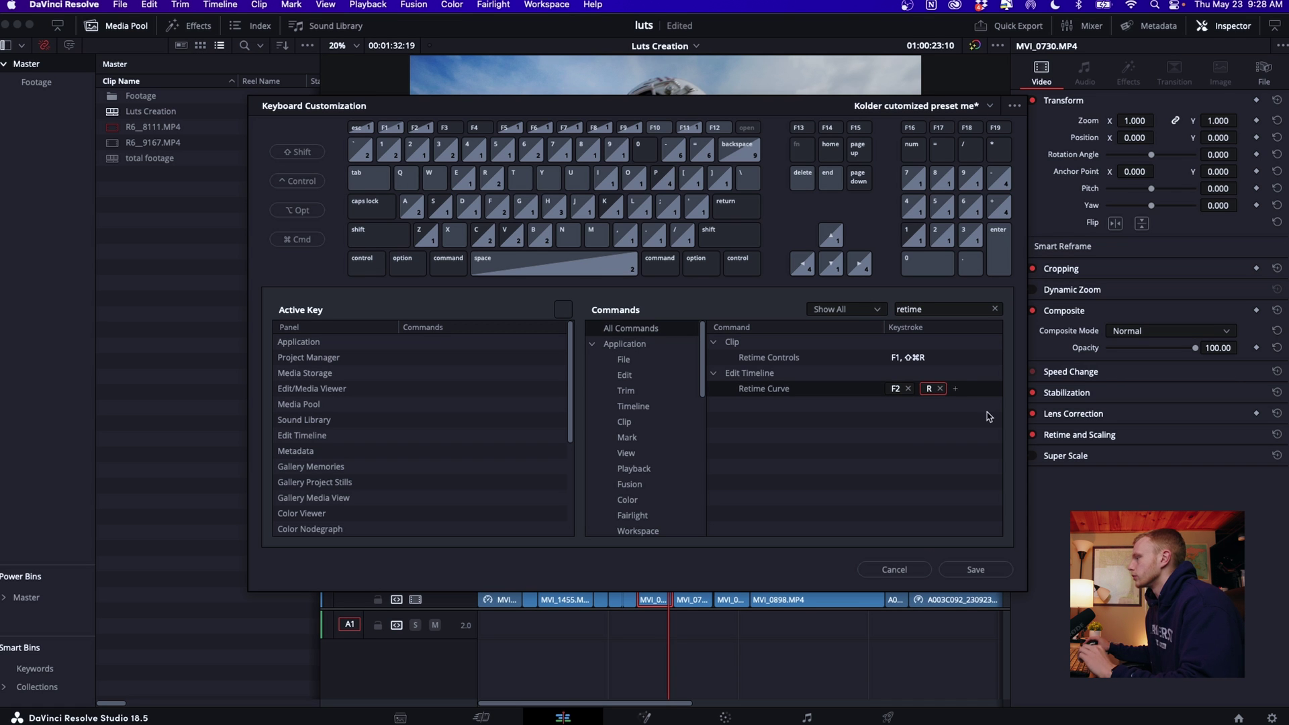
click(989, 567)
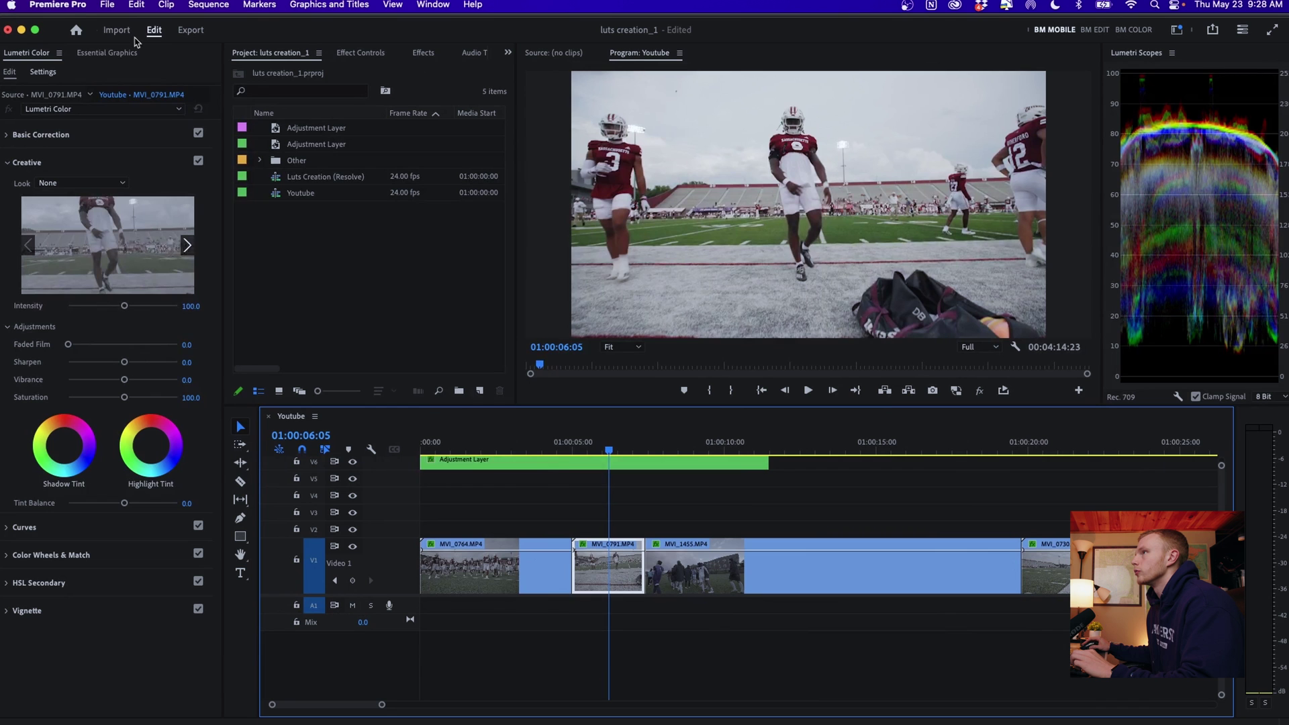
Step: Find Ripple Edit Tool with a 'rippl' search and reassign its shortcut from B to R
click(64, 7)
click(71, 69)
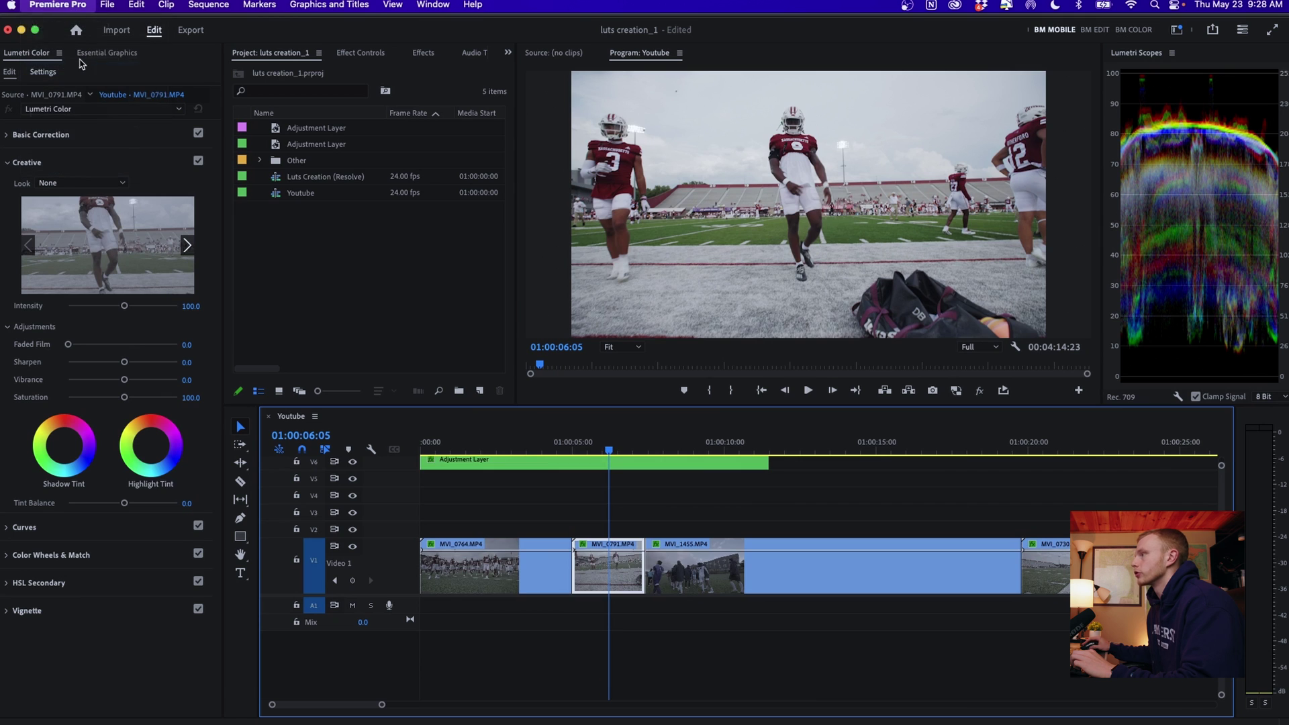
text(rippl)
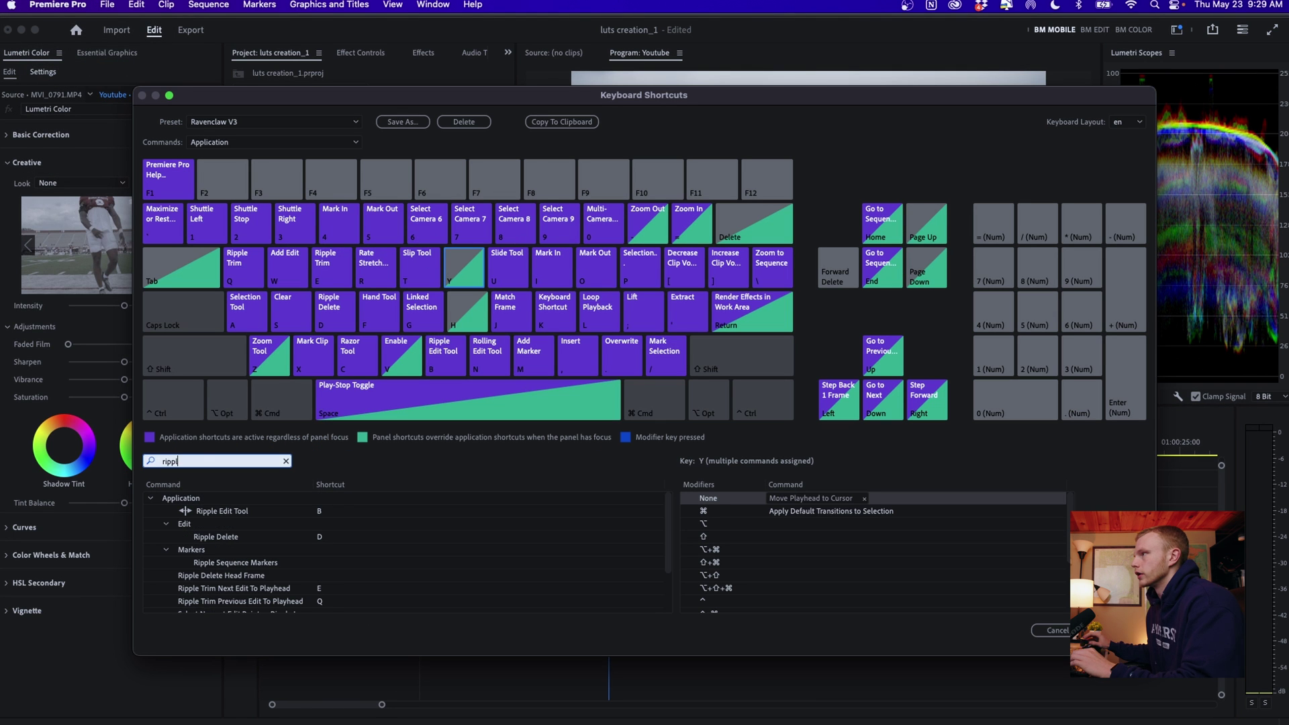
click(322, 512)
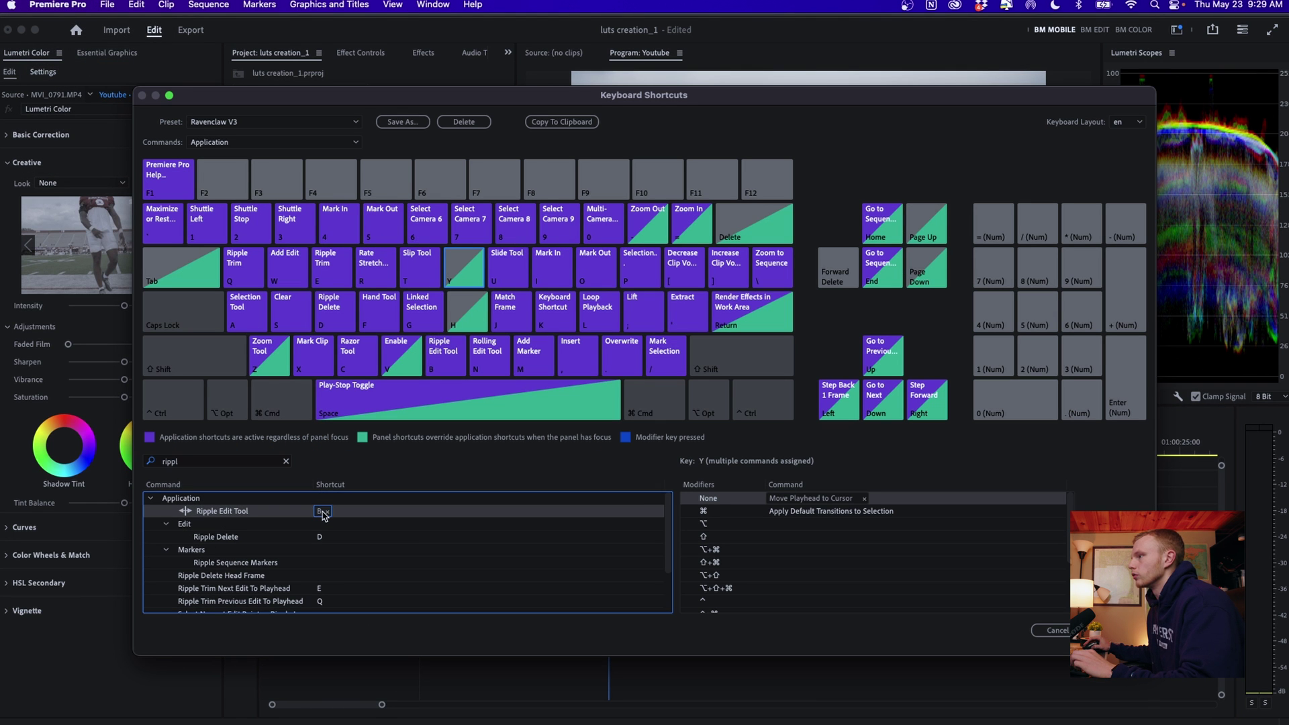
click(327, 513)
key(r)
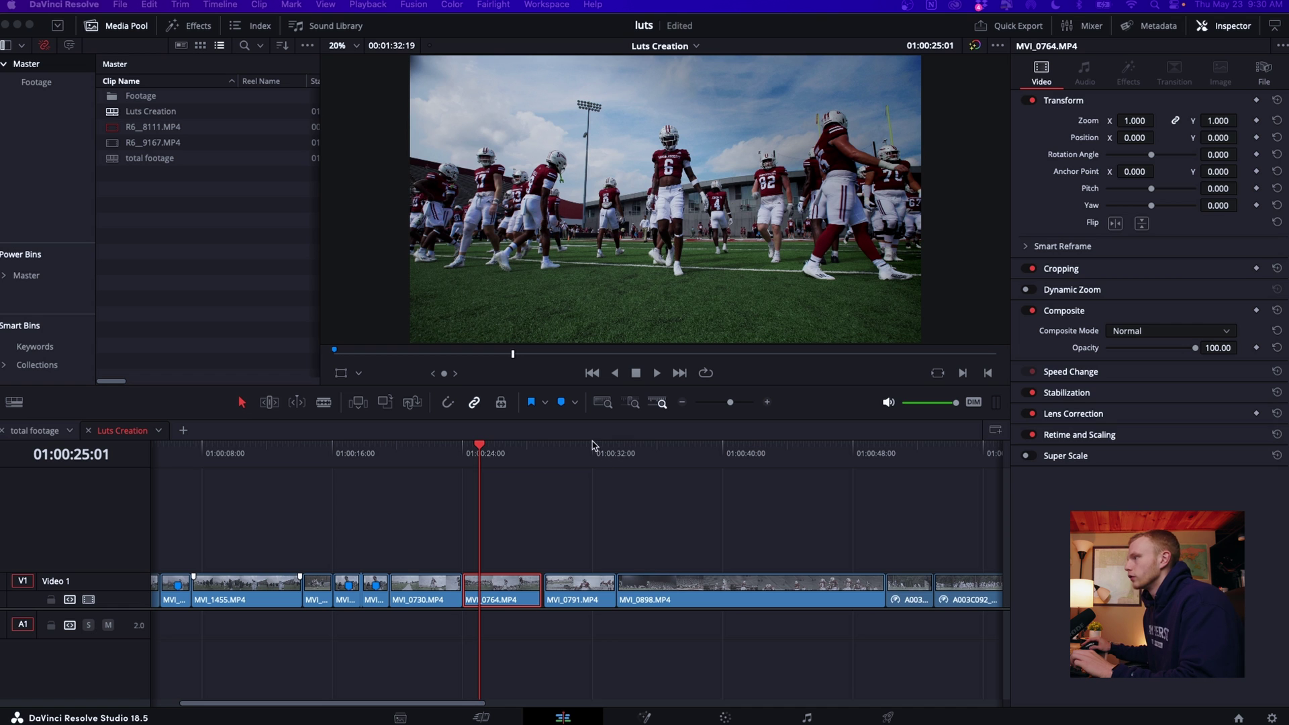
Step: With the playhead in MVI_0791, check which commands the T and A keys trigger
click(571, 453)
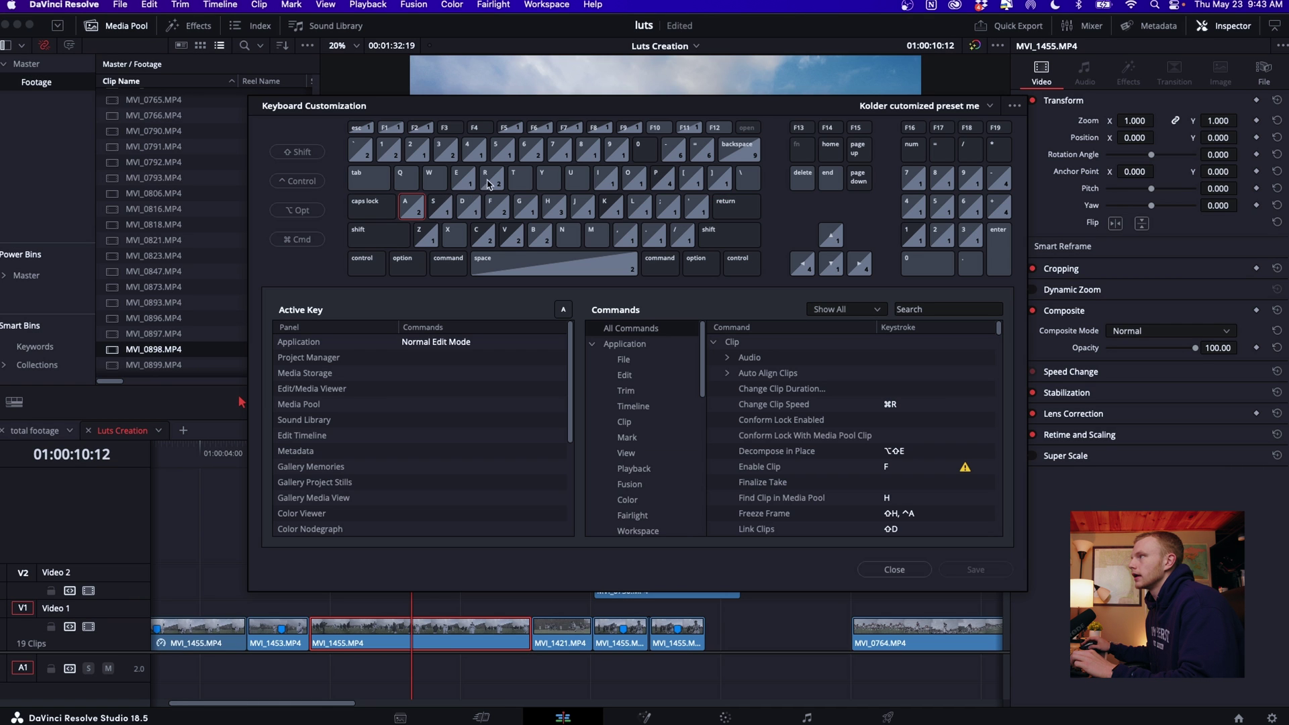
click(515, 178)
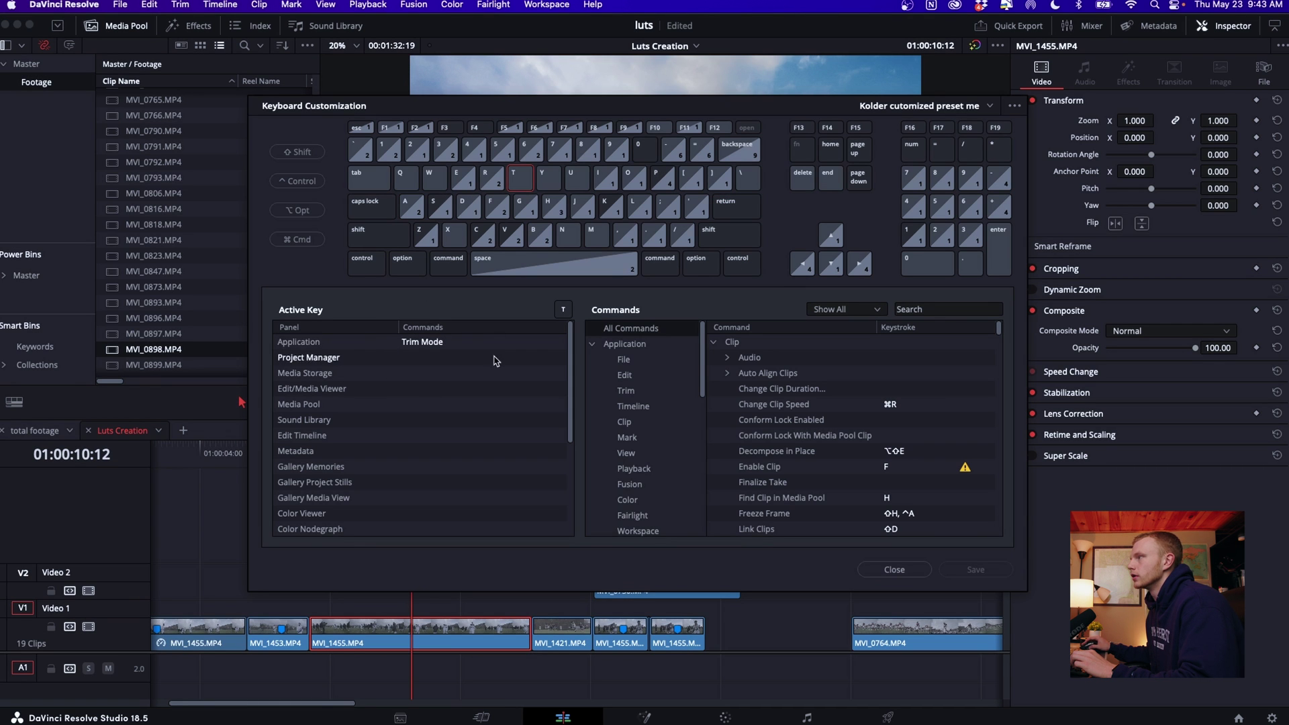
click(409, 212)
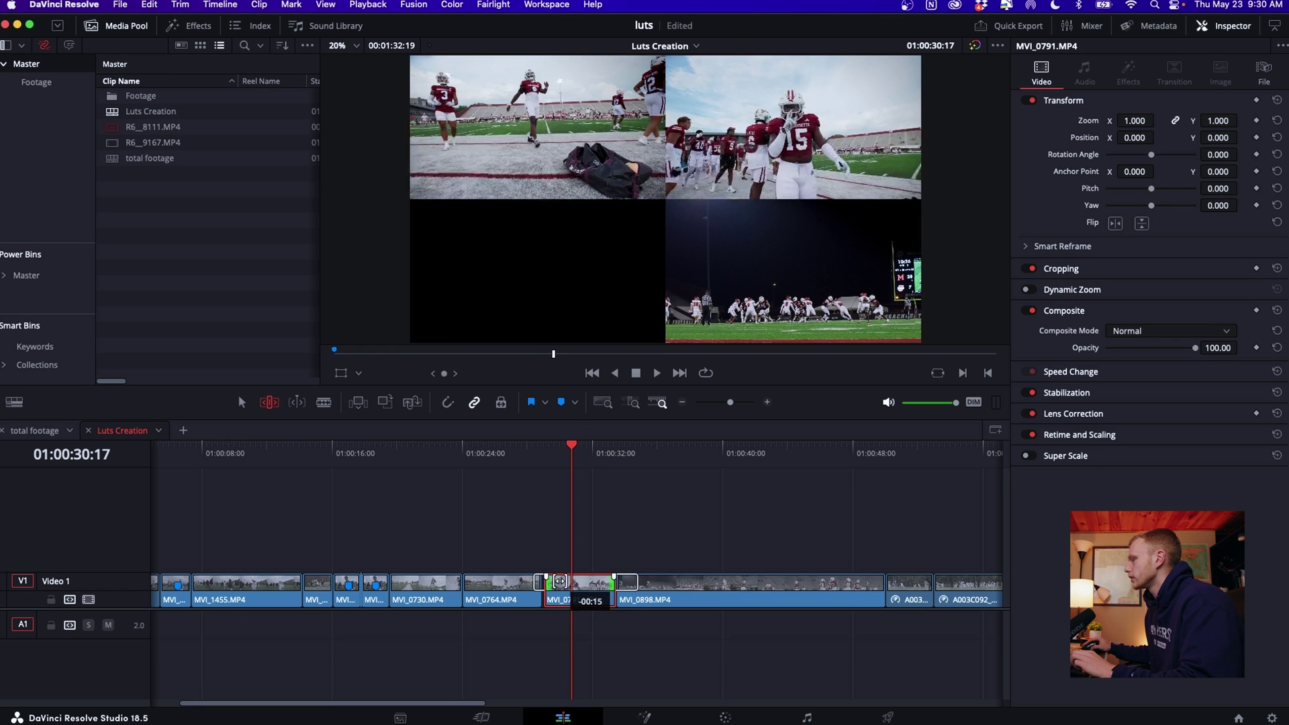
Step: Slip MVI_0791 to a new section and MVI_0764 back three frames, then zoom in
mouse_move(550, 581)
mouse_down()
mouse_move(538, 582)
mouse_move(564, 582)
mouse_move(551, 582)
mouse_up()
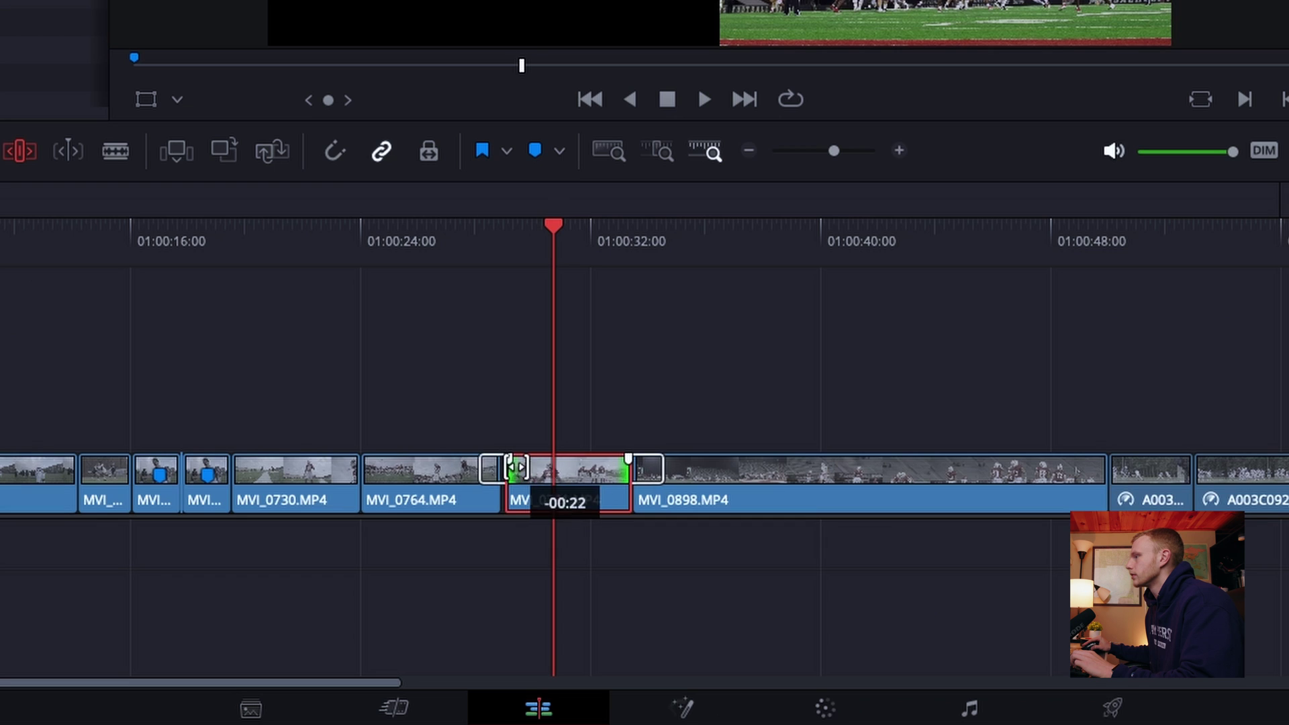
drag(516, 466, 576, 468)
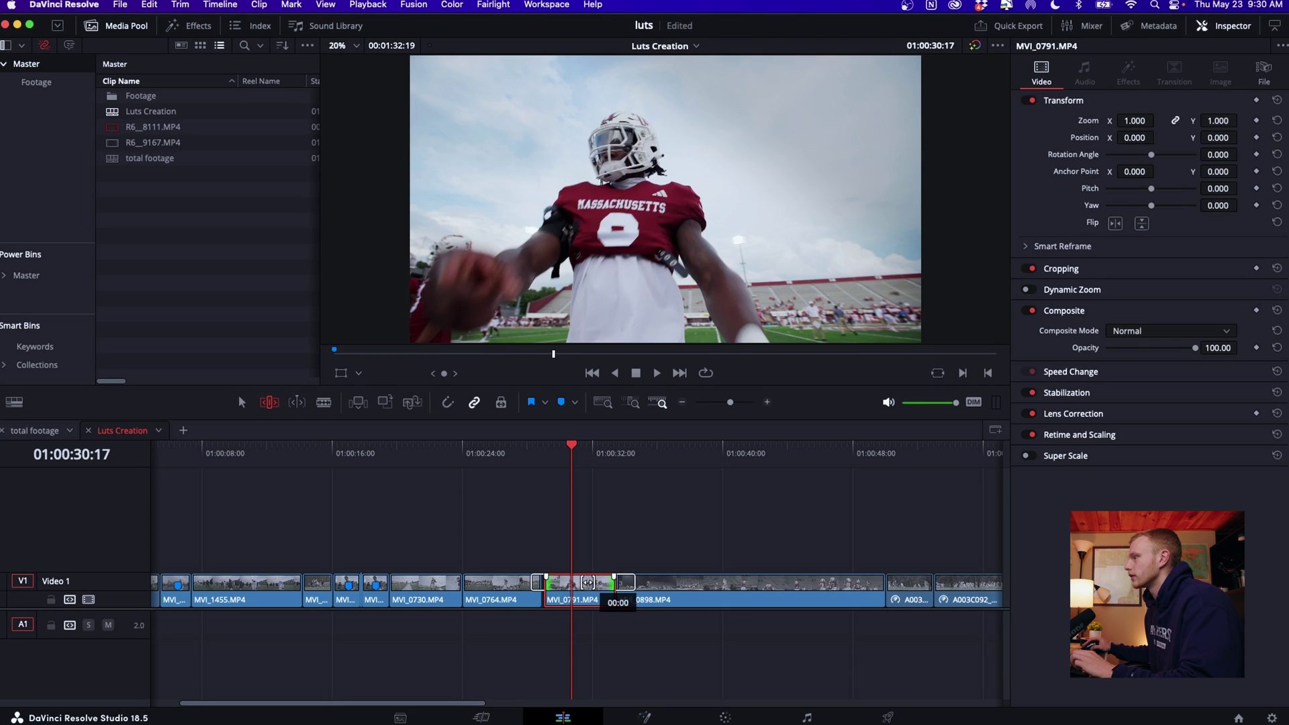
drag(588, 581, 582, 581)
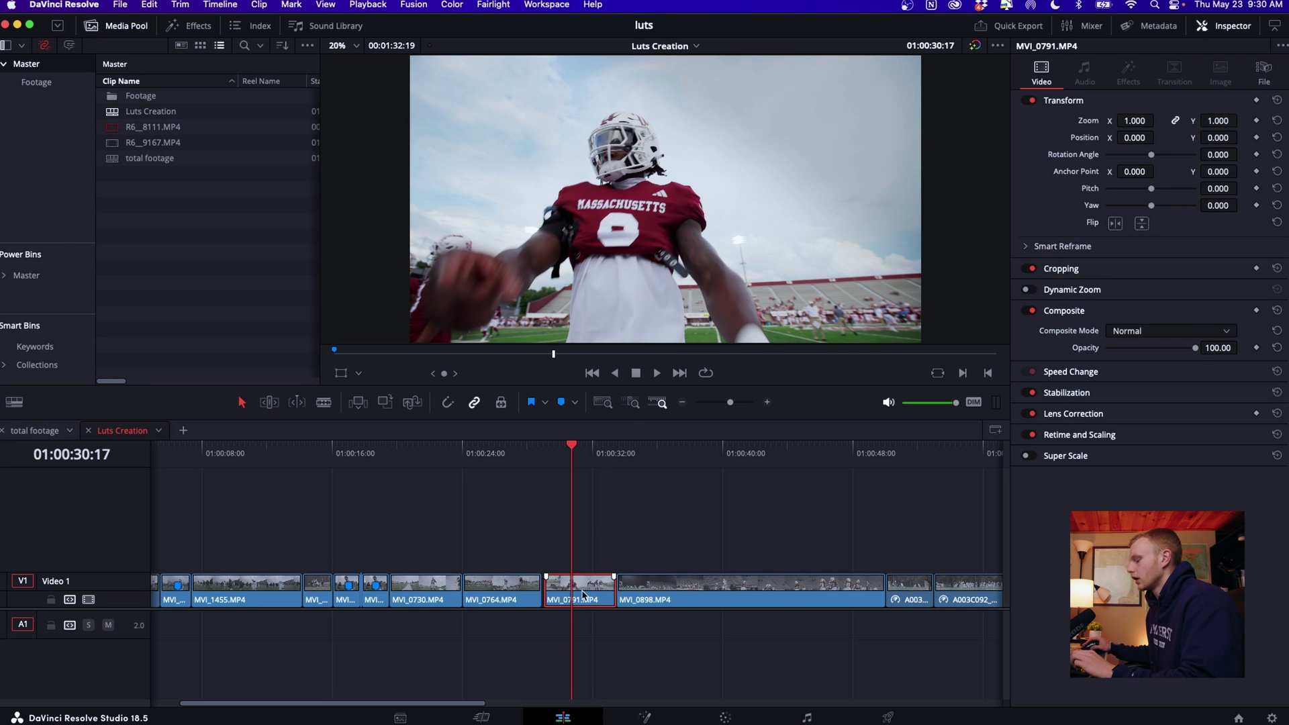
click(500, 581)
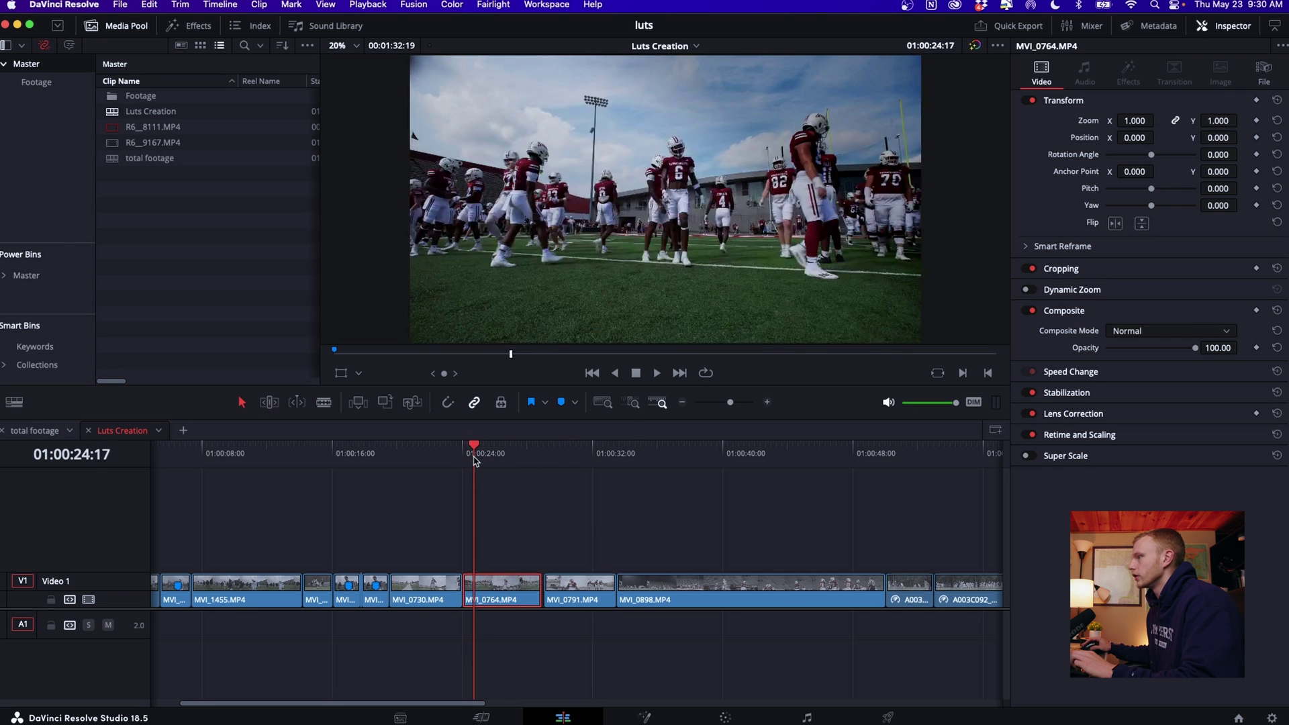
key(space)
key(space)
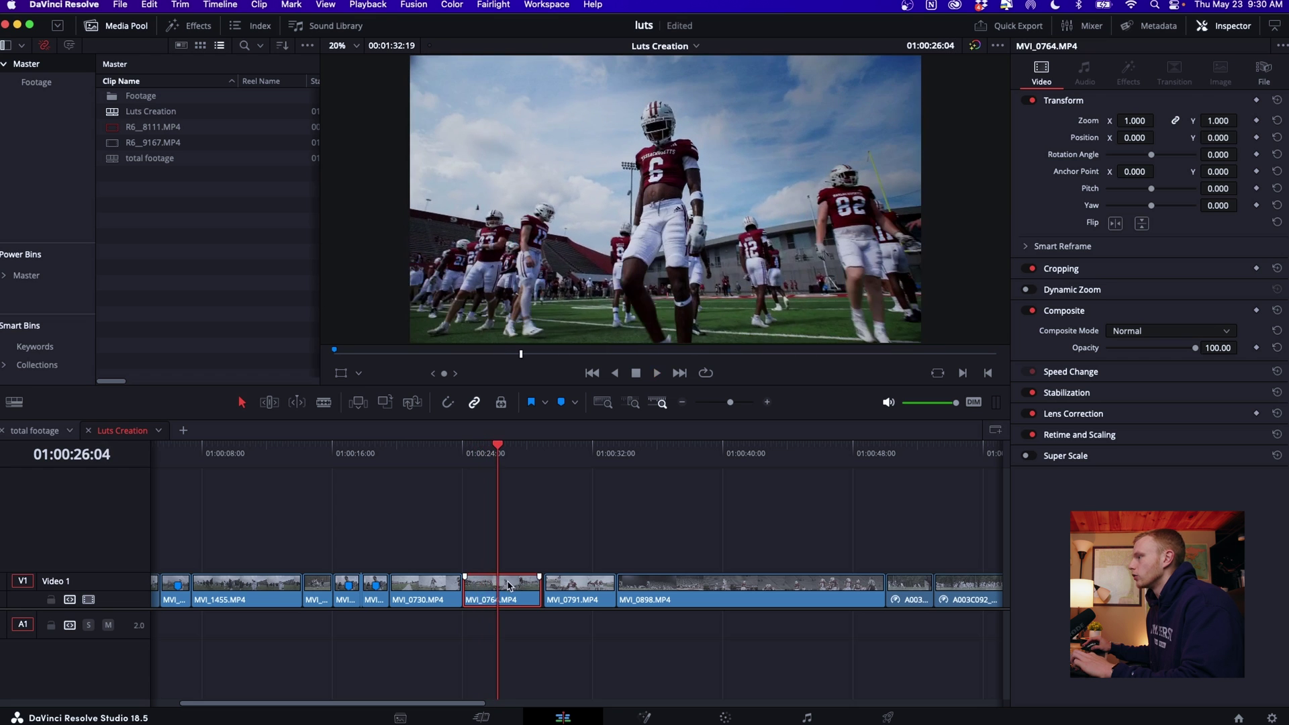
key(t)
drag(501, 581, 463, 558)
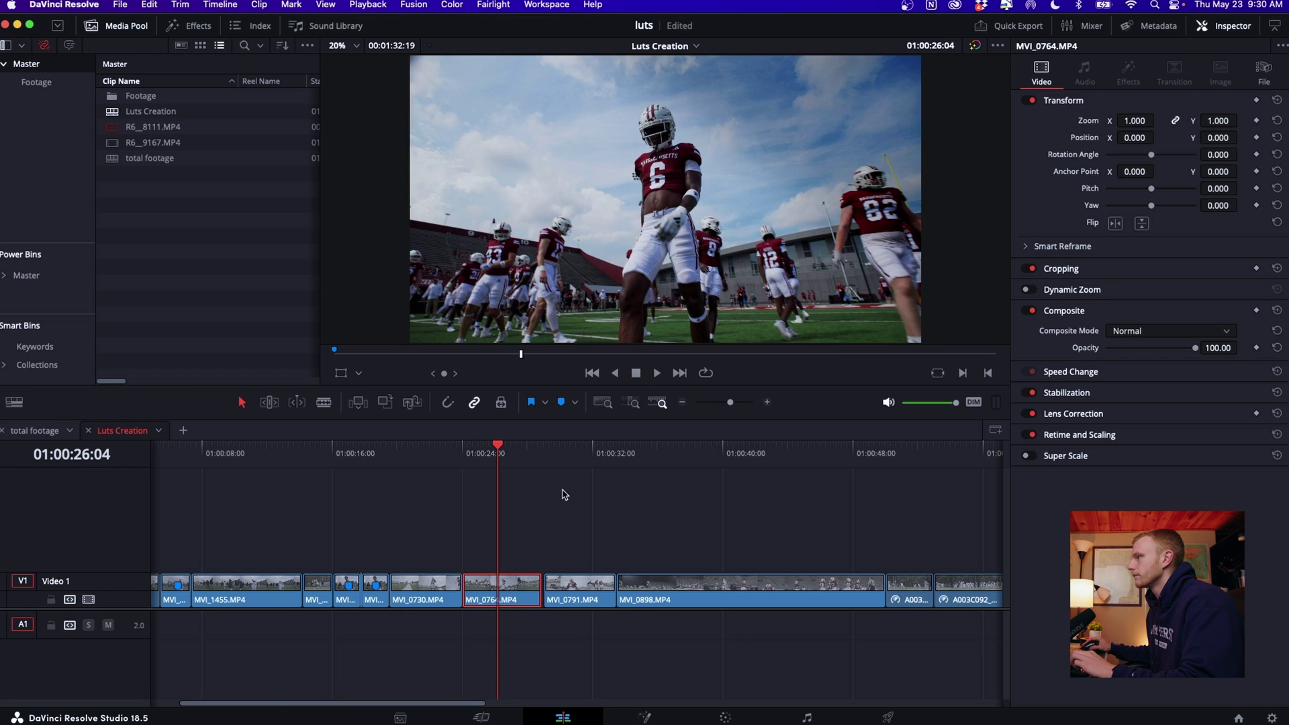
click(582, 523)
key(super+equal)
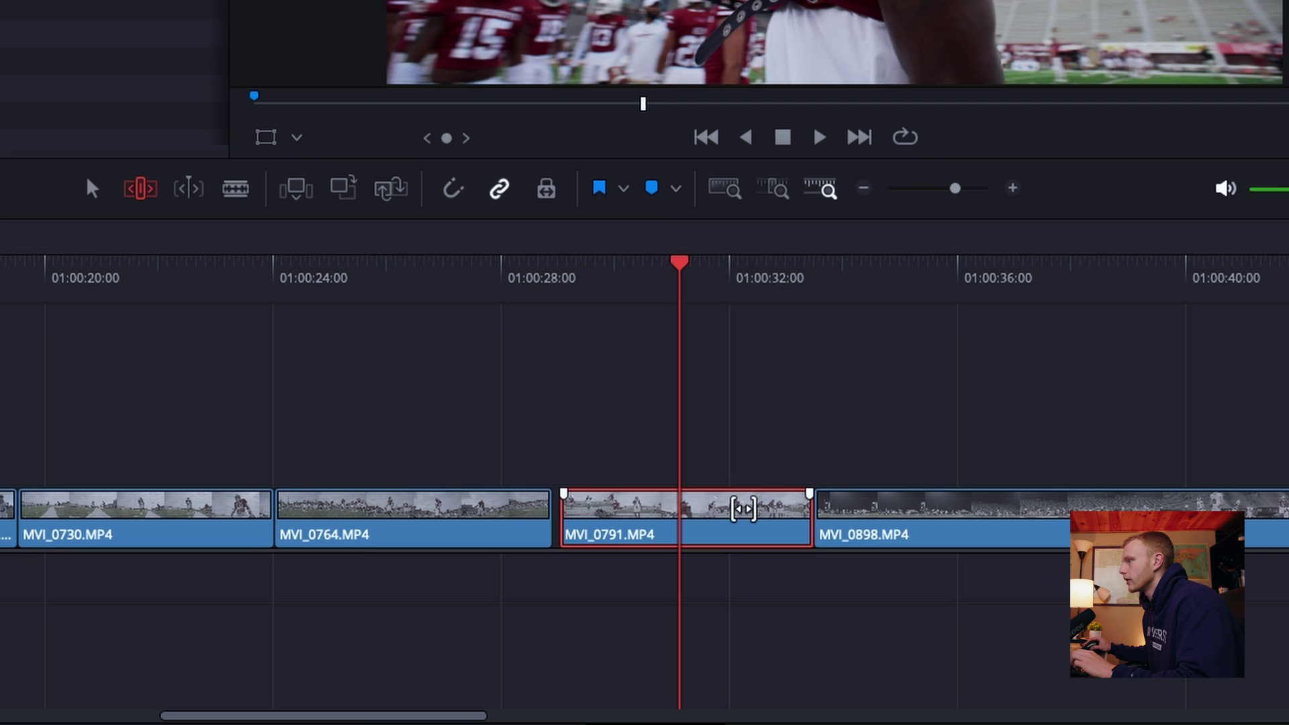
drag(796, 504, 706, 502)
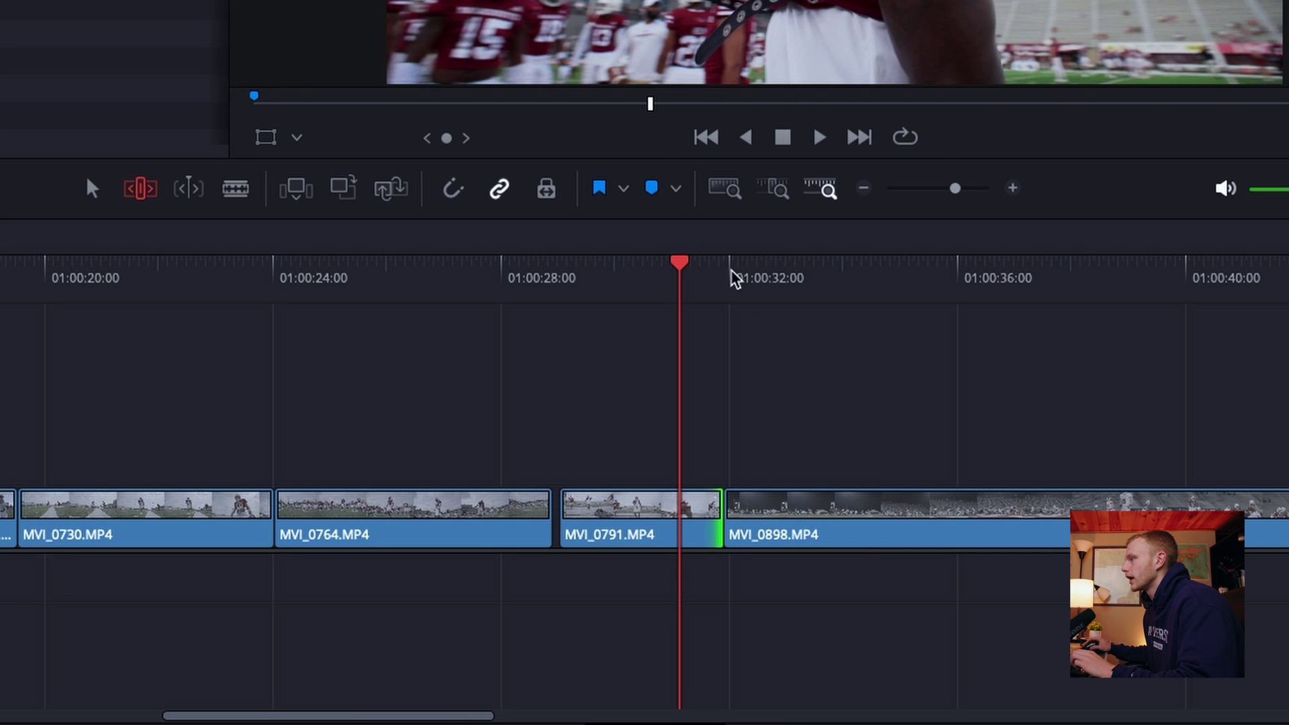
drag(852, 276, 733, 276)
key(super+z)
key(a)
drag(794, 504, 737, 506)
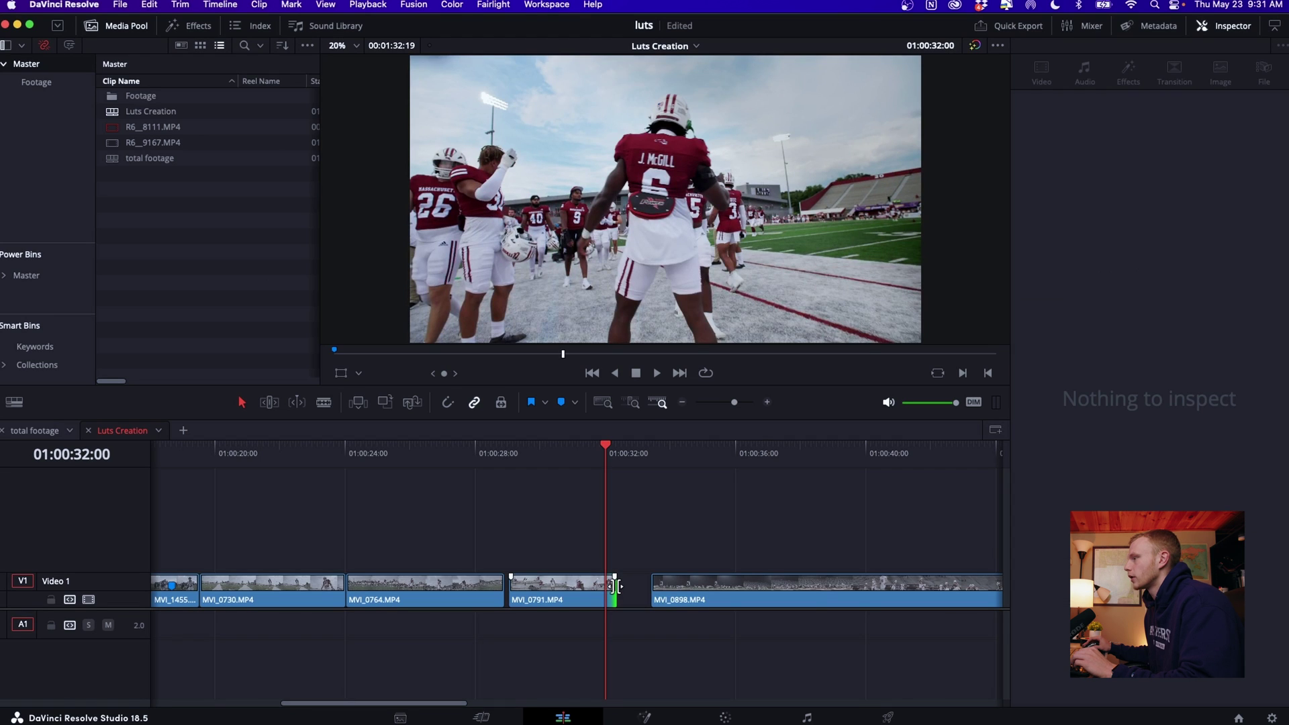
key(Left)
key(Left)
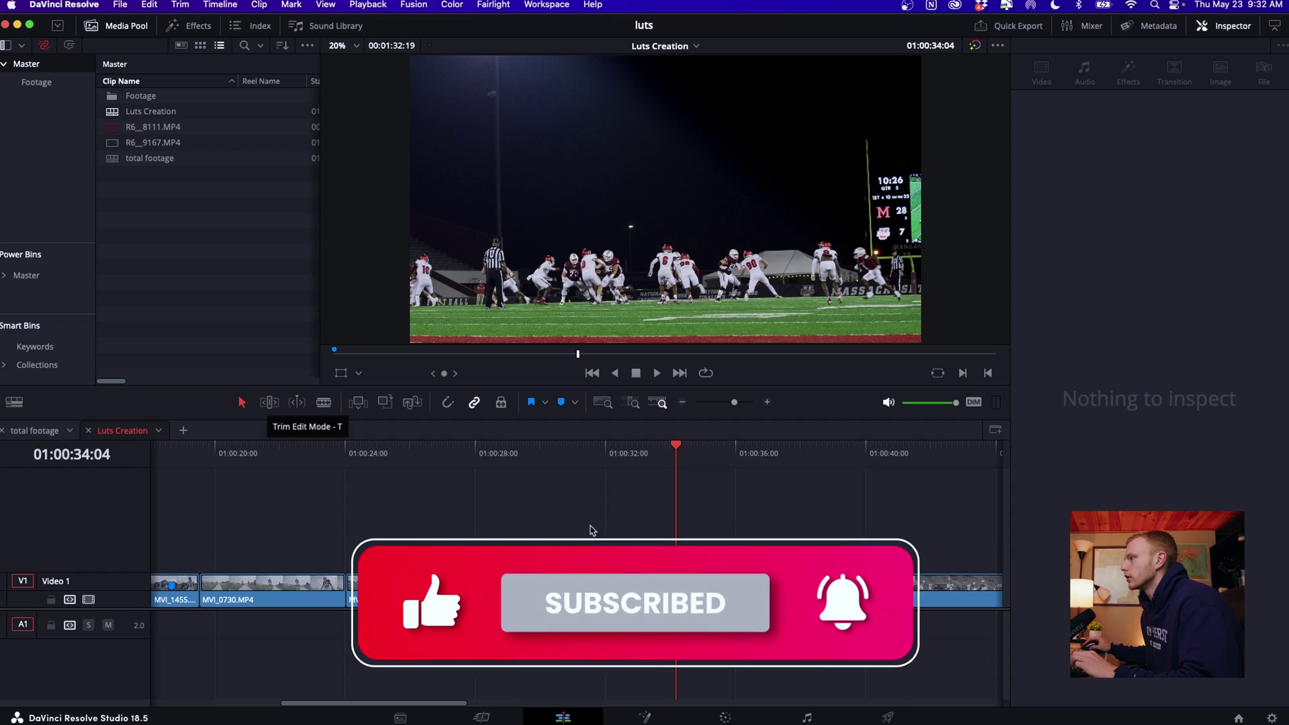
click(595, 629)
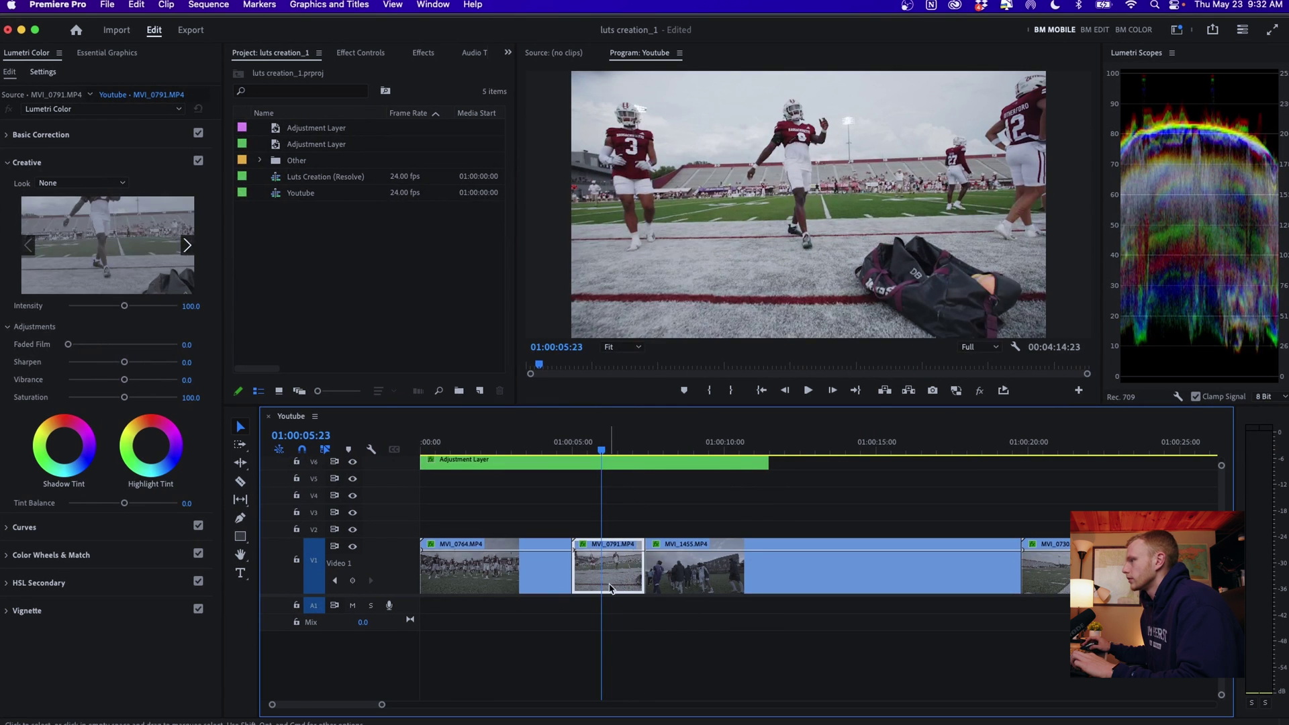
Step: Confirm T triggers the Slip Tool and slip MVI_0791's footage on the timeline
key(alt+super+k)
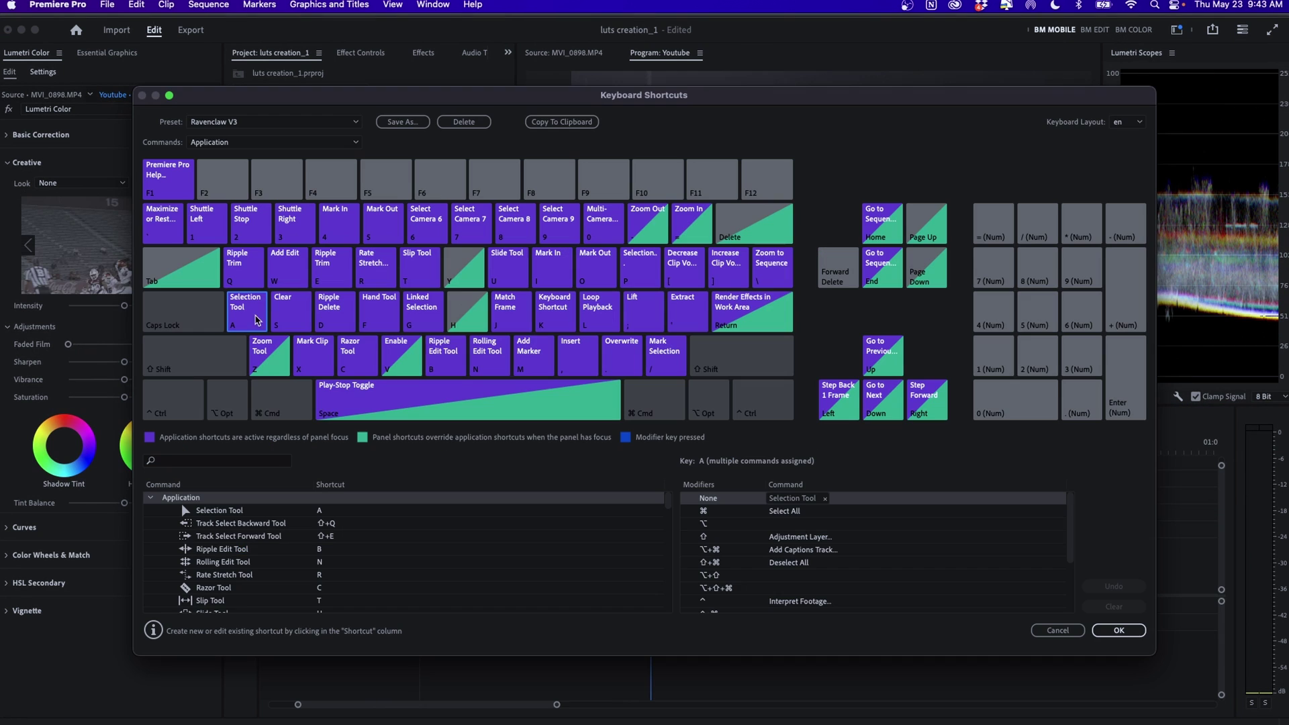
key(t)
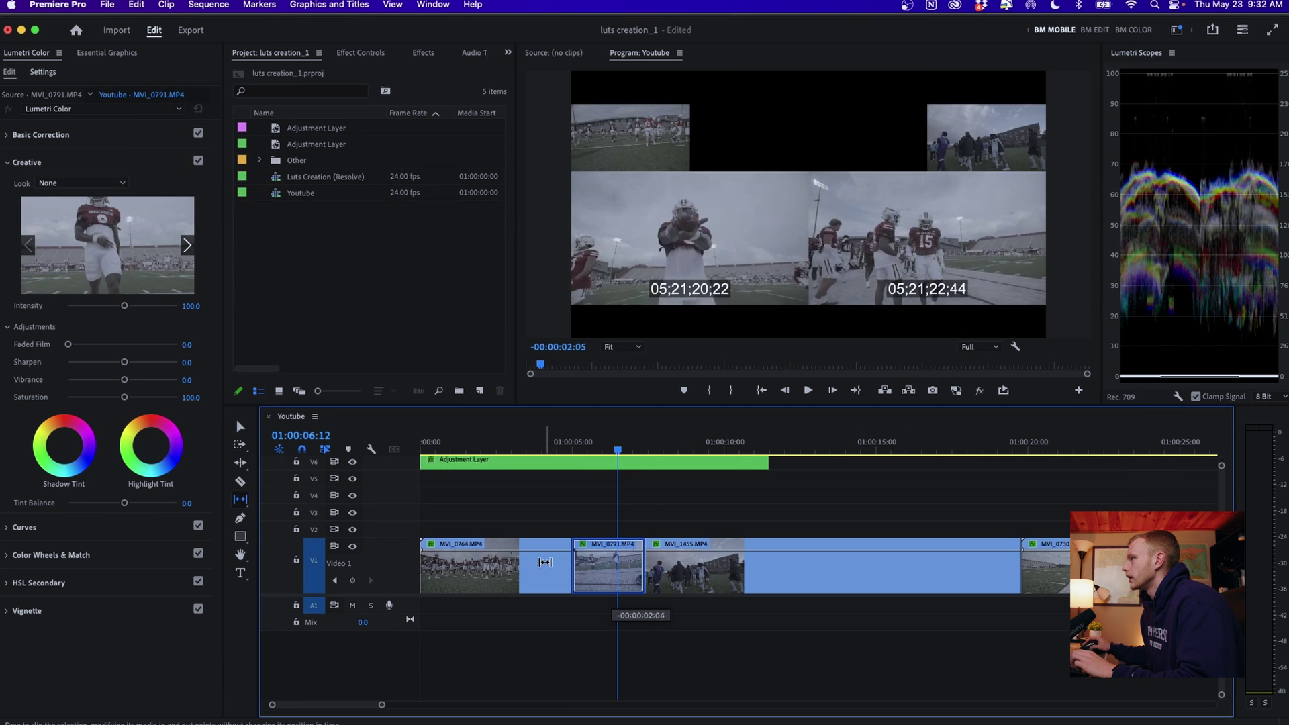
drag(545, 556, 612, 570)
key(v)
key(t)
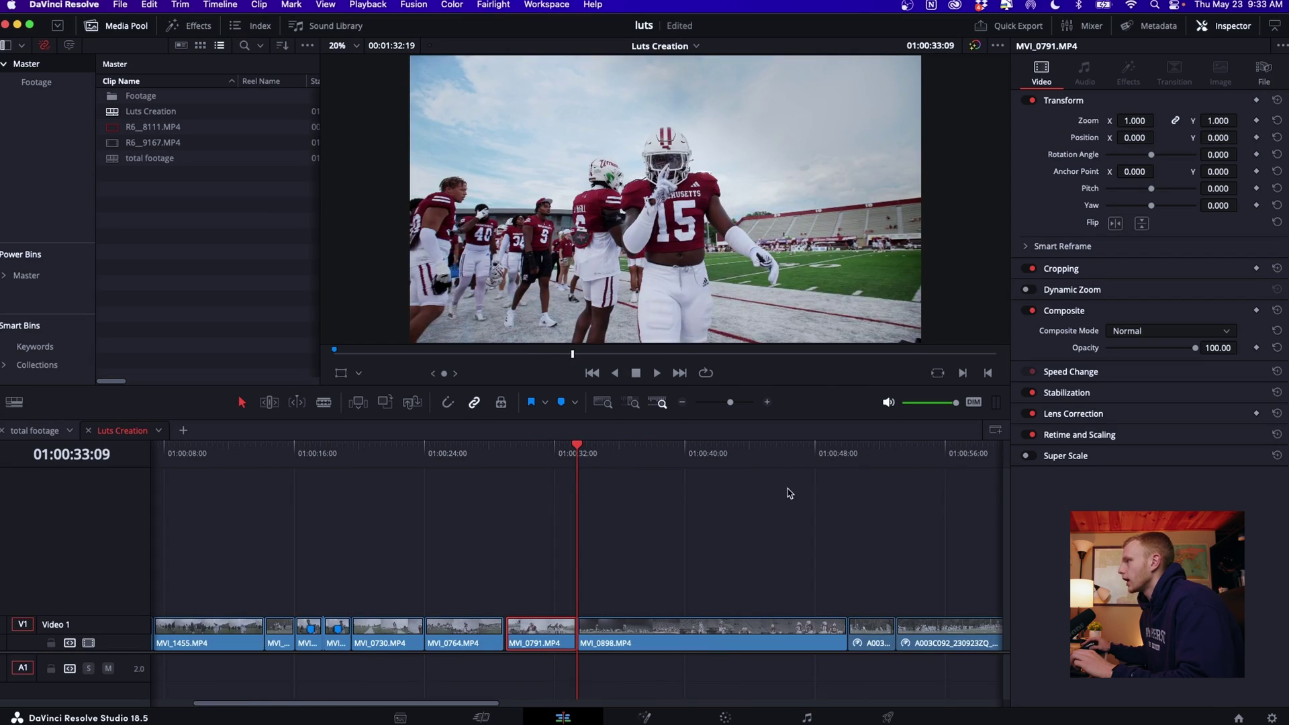
Step: Ripple-trim MVI_0898's start and end to the playhead, undoing the trims afterwards
click(589, 448)
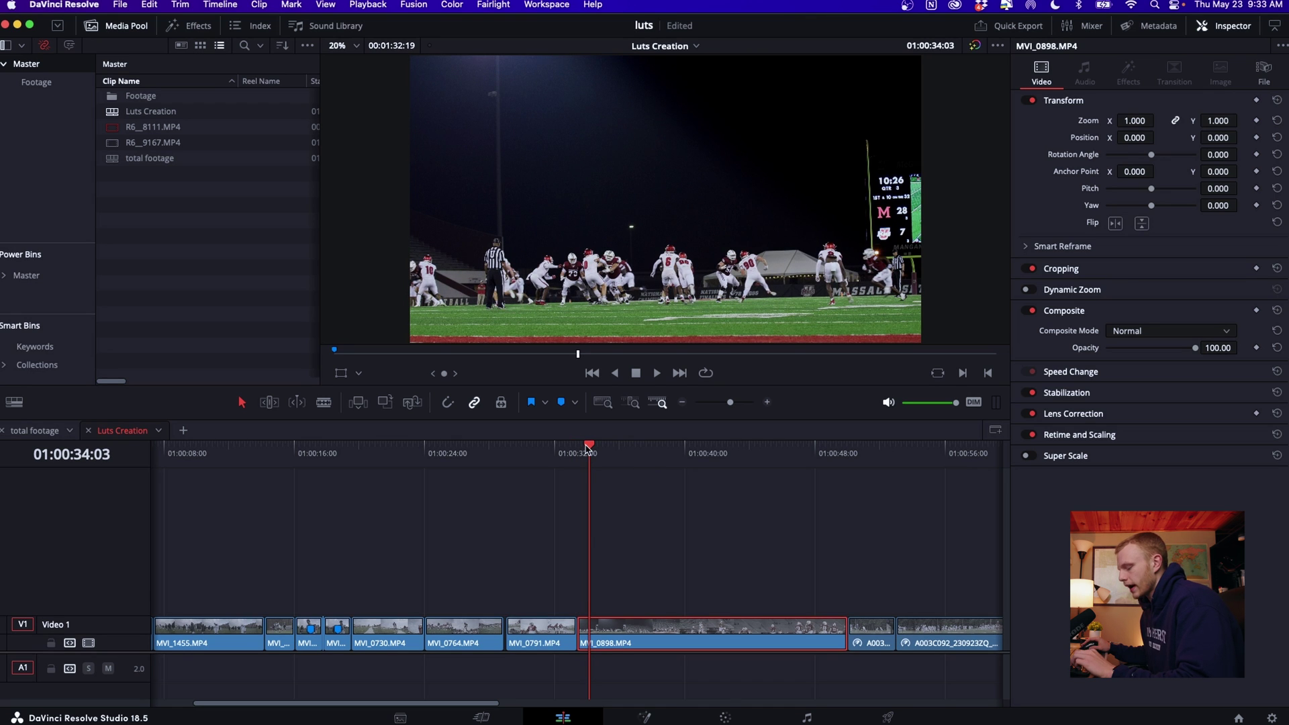
drag(587, 449, 620, 457)
key(super+shift+bracketleft)
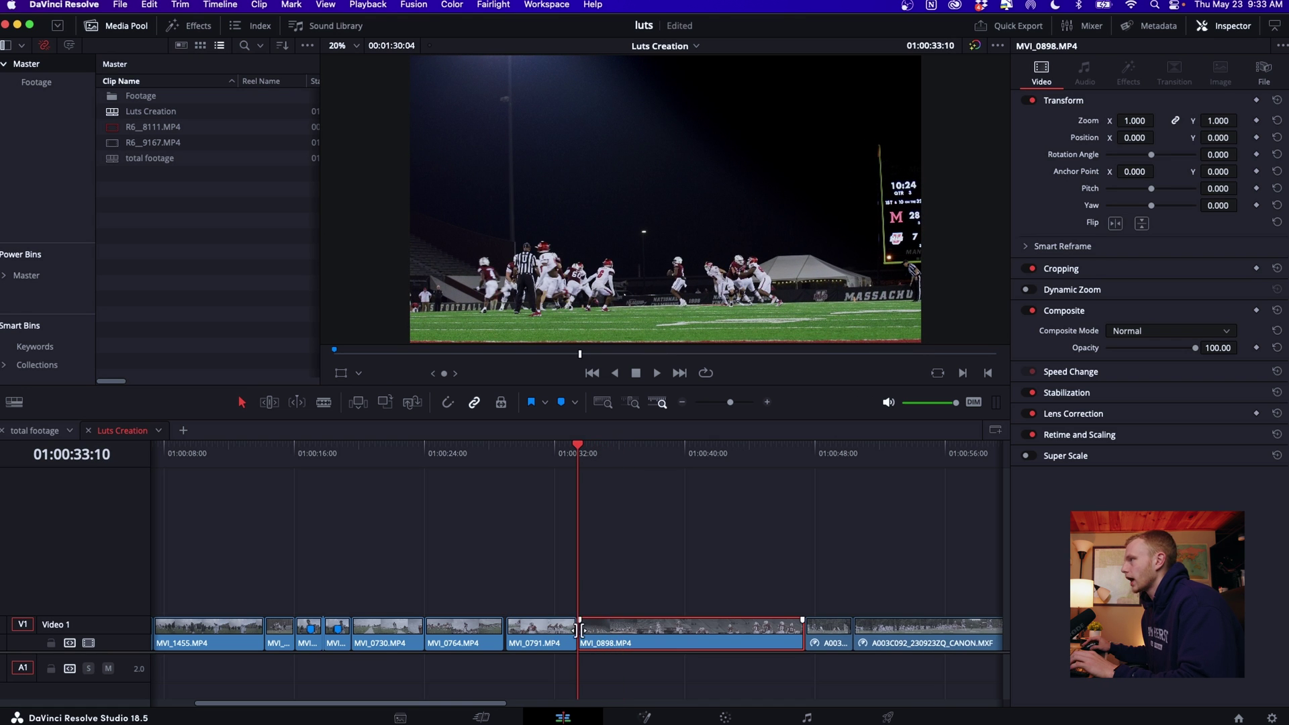
drag(582, 450, 683, 460)
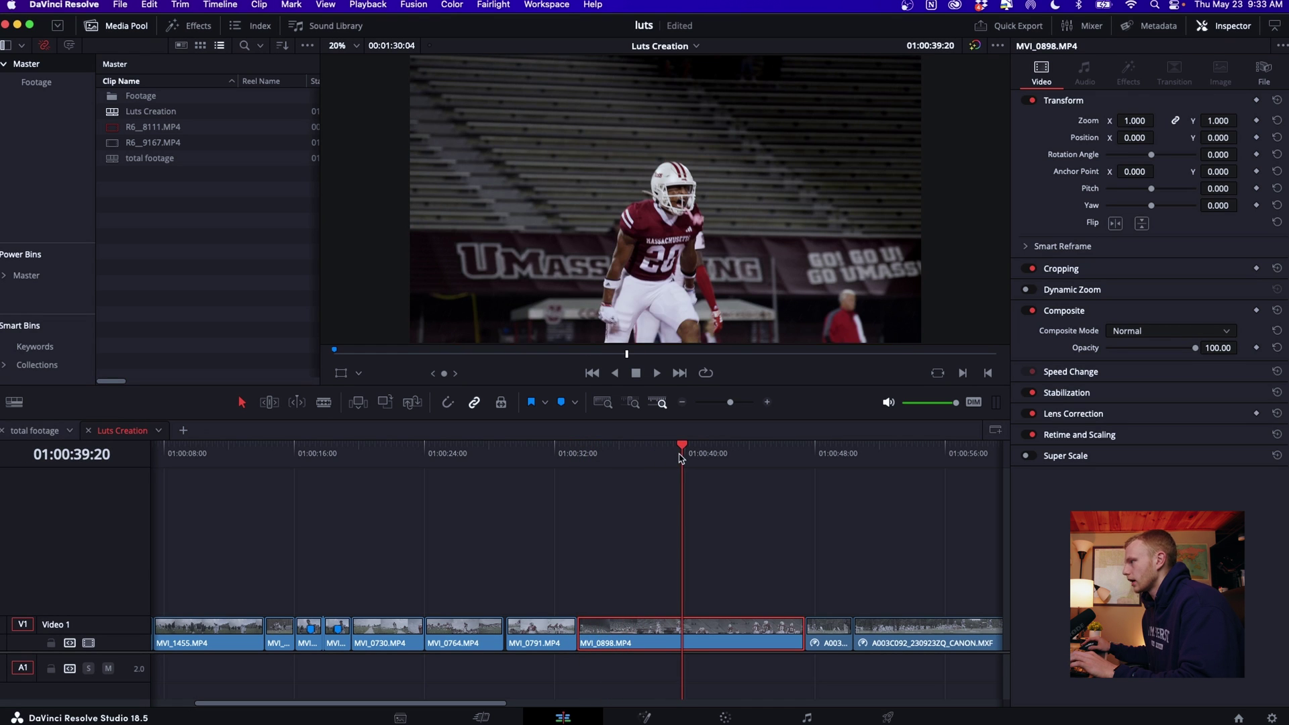
key(super+shift+bracketright)
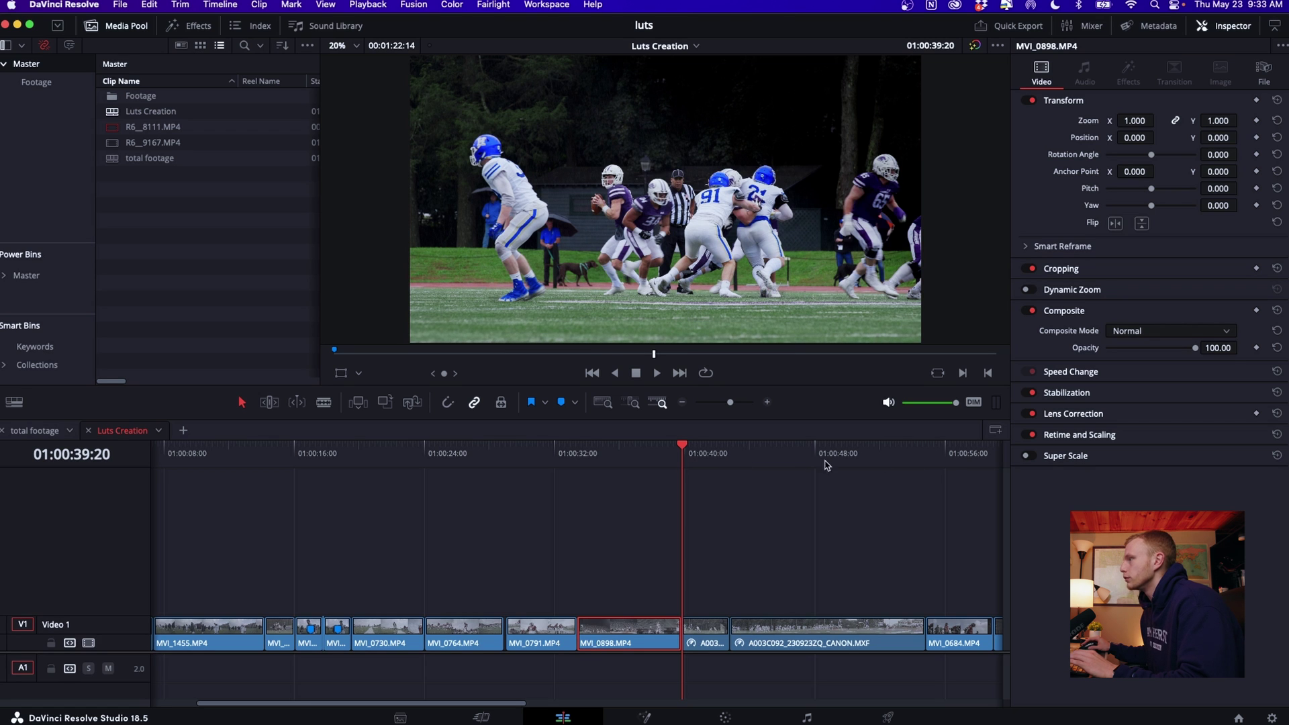
key(super+z)
click(620, 451)
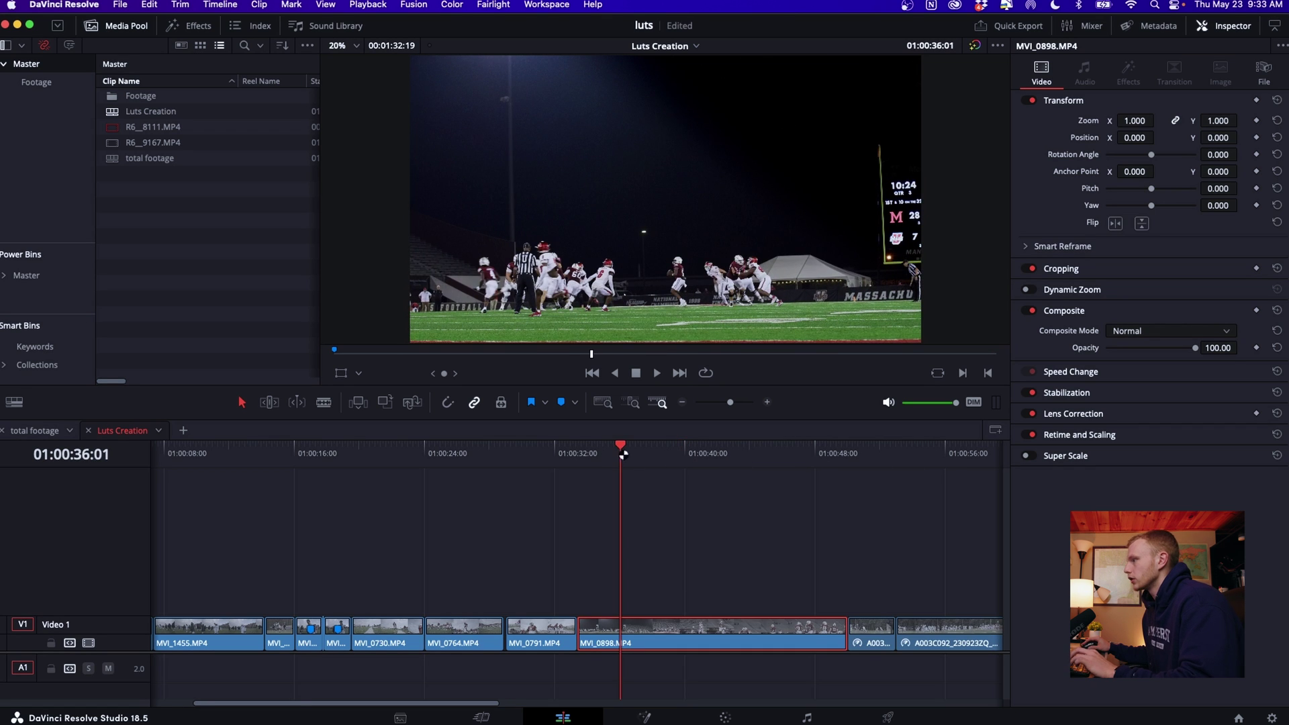
key(super+shift+bracketleft)
mouse_move(616, 470)
mouse_down()
mouse_move(747, 468)
mouse_move(598, 464)
mouse_move(624, 458)
mouse_up()
key(super+shift+bracketright)
key(super+z)
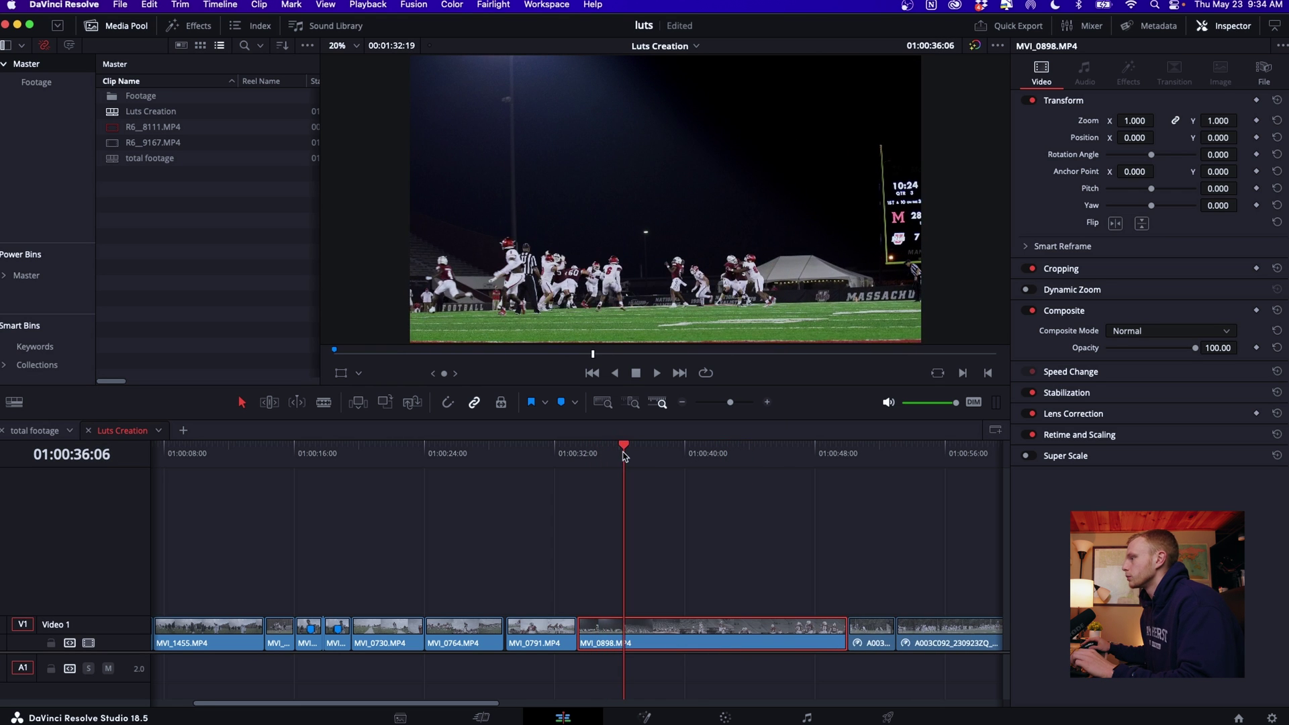
Step: Split MVI_0898 at the playhead, ripple-delete the pieces, then undo to restore it
key(super+b)
key(shift+BackSpace)
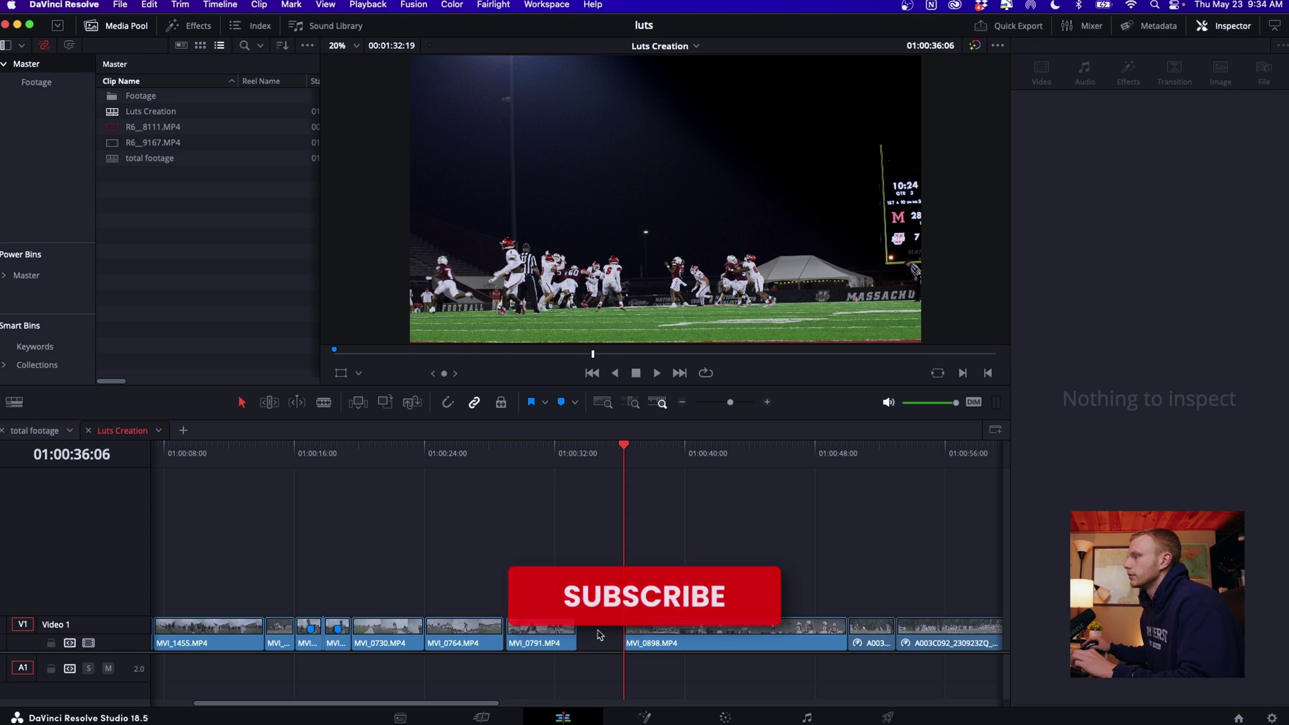
drag(673, 461, 731, 462)
key(super+b)
key(shift+BackSpace)
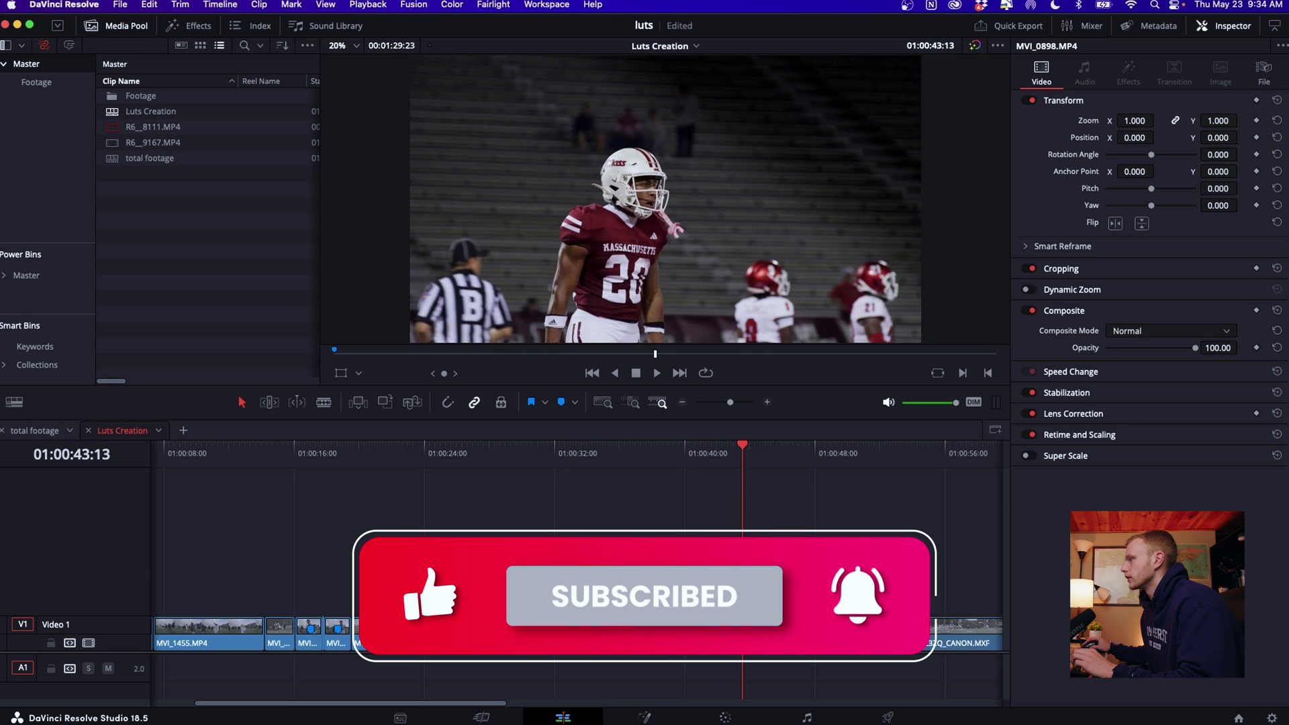
key(super+z)
key(super+z)
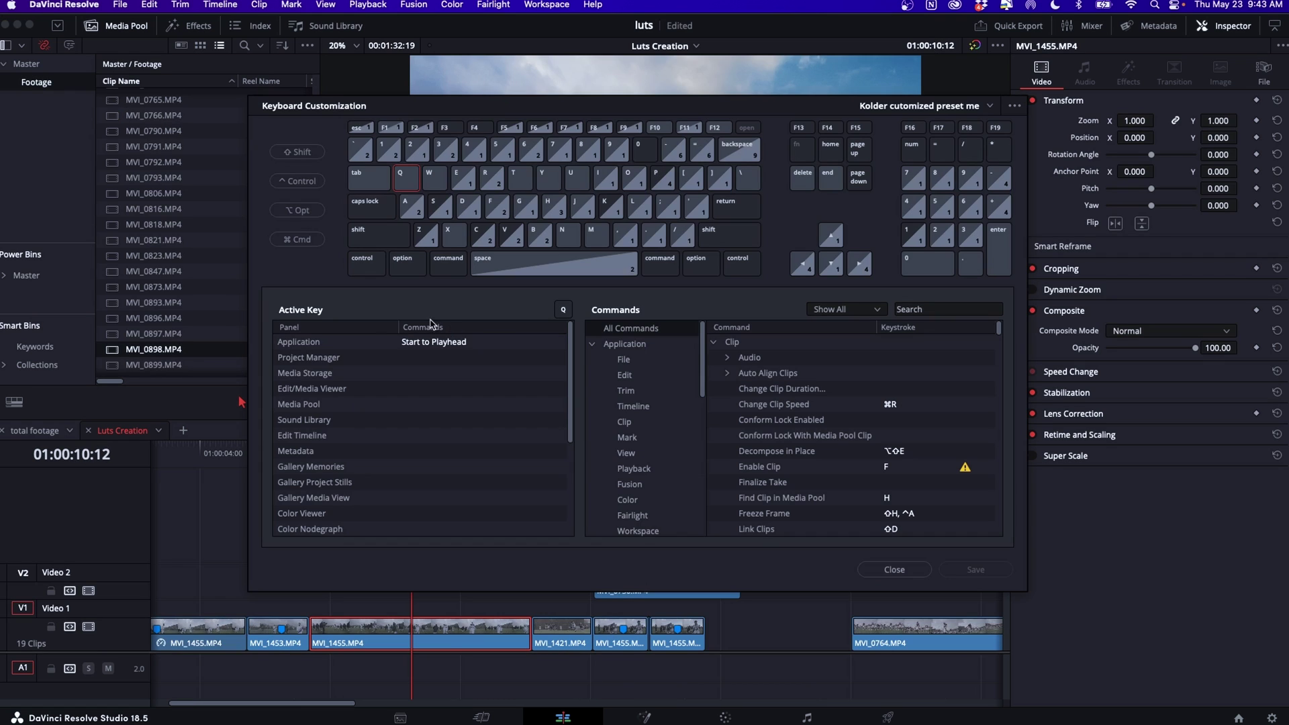
Step: Show the keys bound to End to Playhead and move the playhead near the sequence start
click(453, 180)
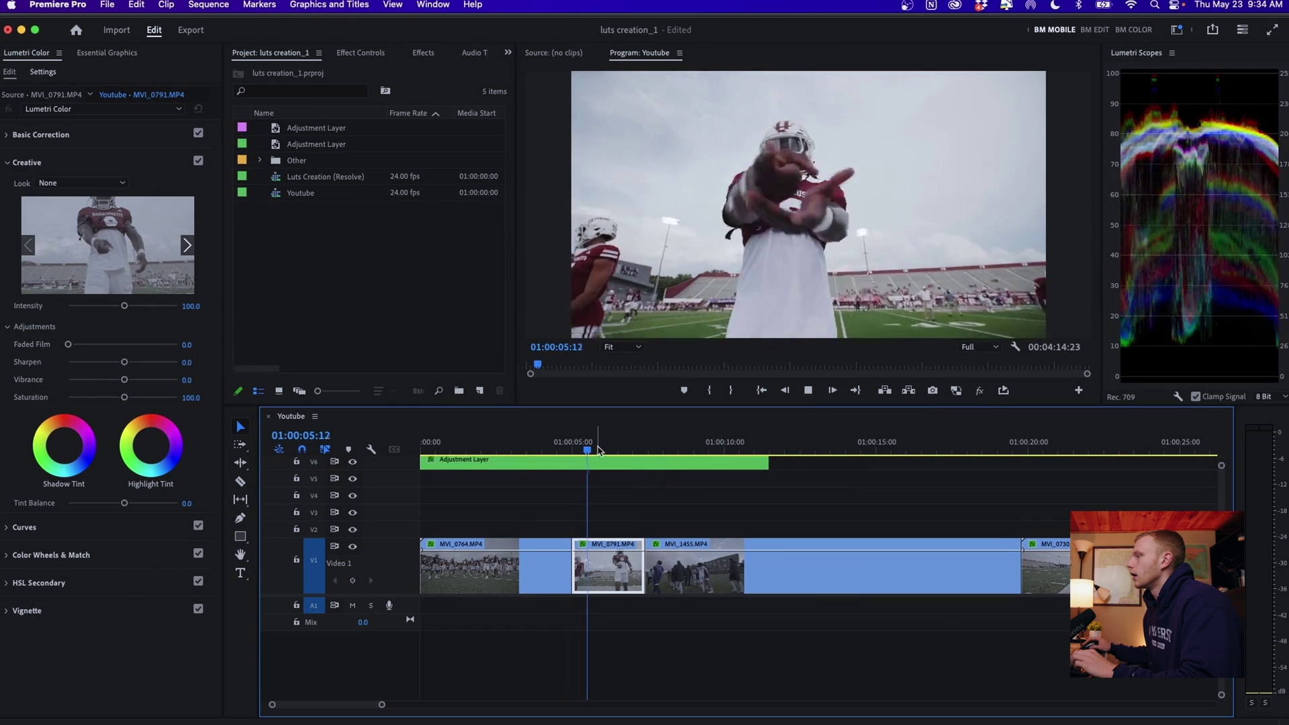
drag(590, 441, 429, 441)
key(space)
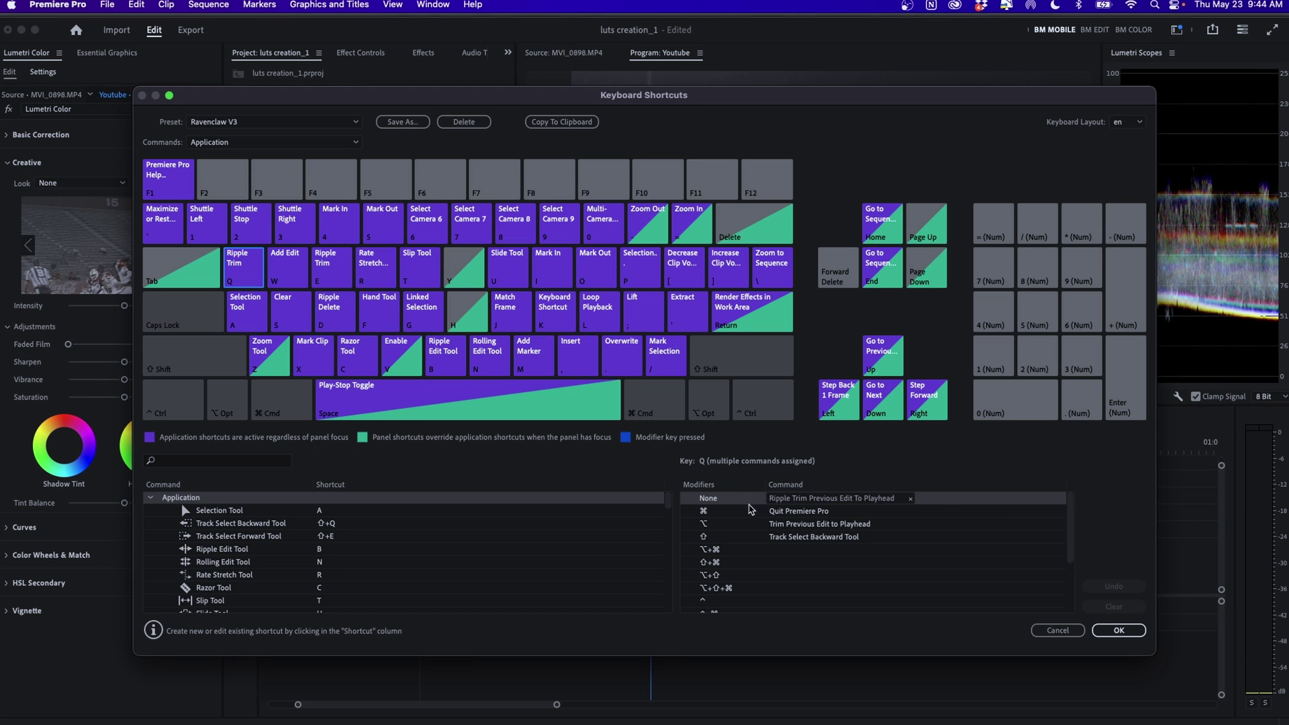
Step: Check E's Ripple Trim Next Edit To Playhead binding, then play from 01:00:02:17
key(e)
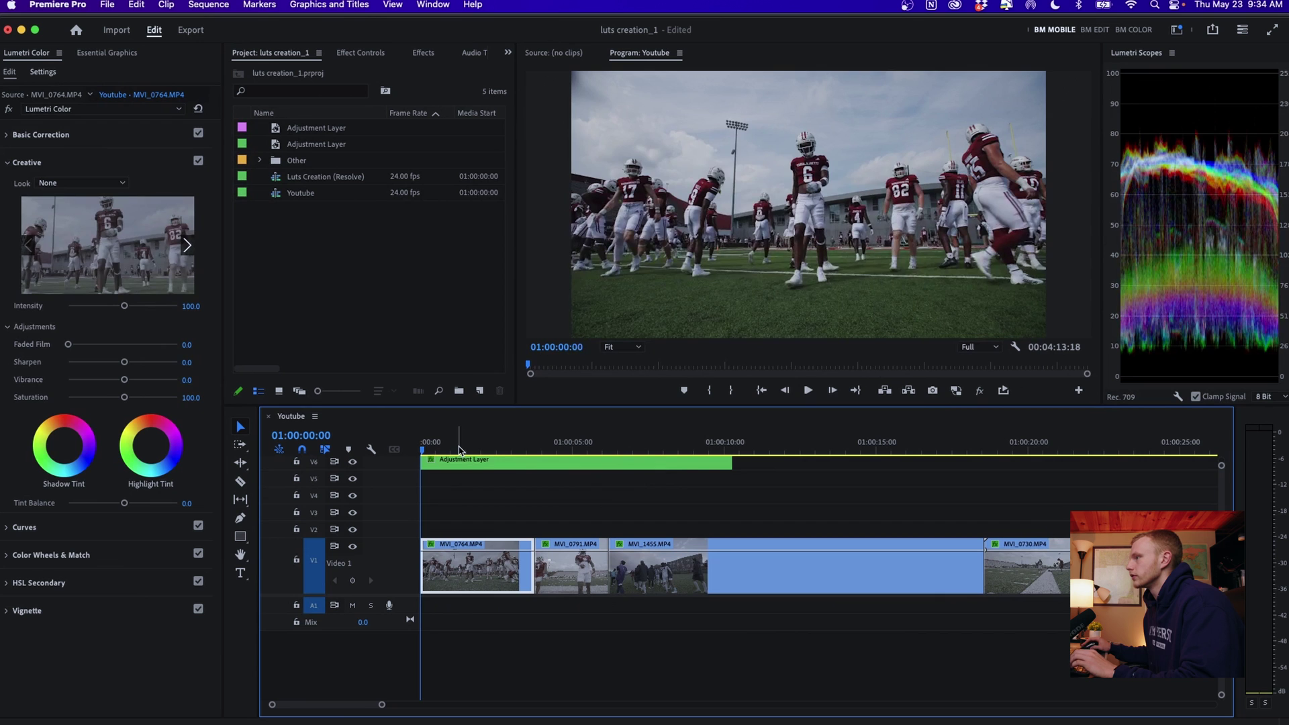
drag(460, 448, 504, 449)
key(space)
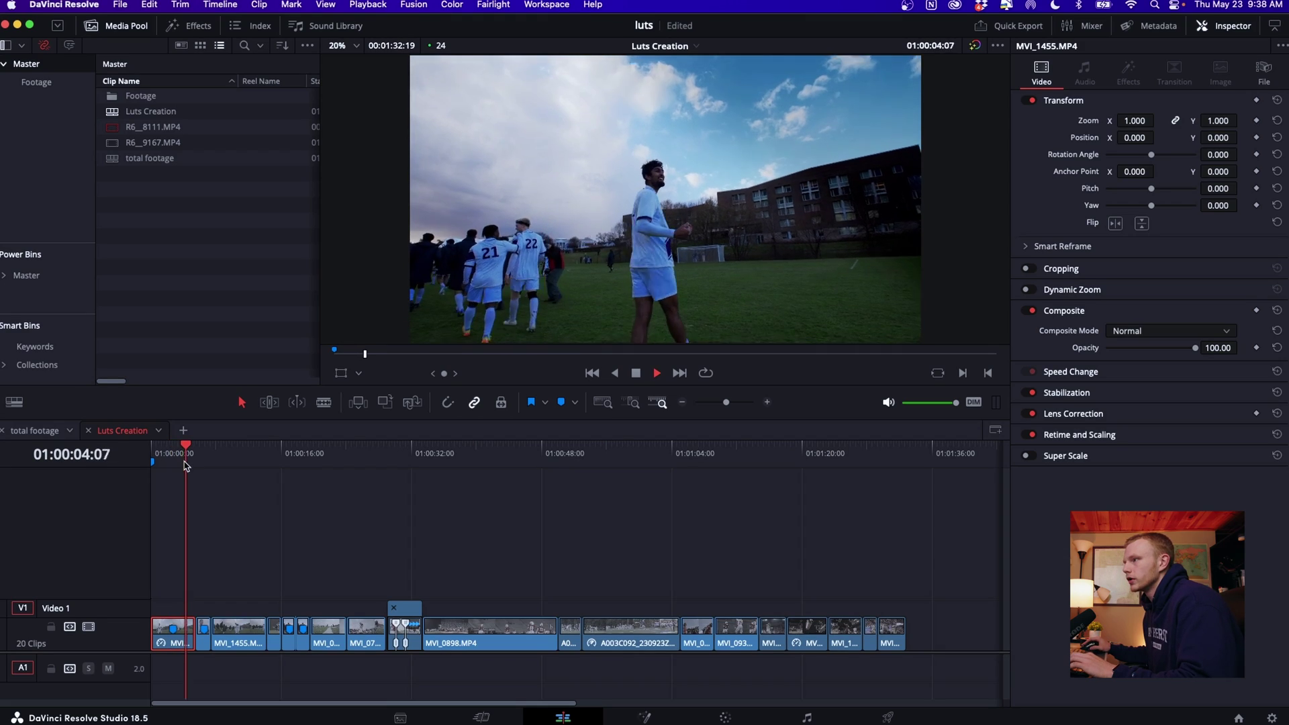
Step: Play the timeline at 2x and 4x, stop, resume, stop, then play in reverse
key(l)
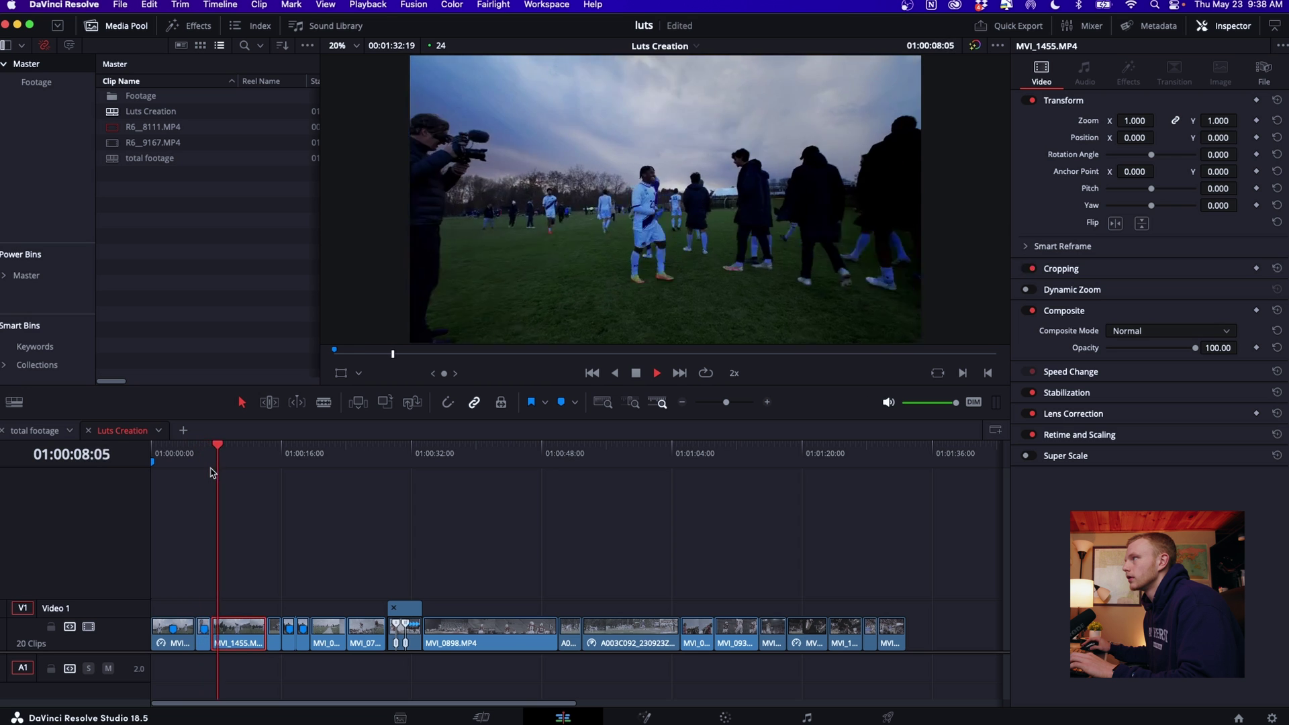
key(l)
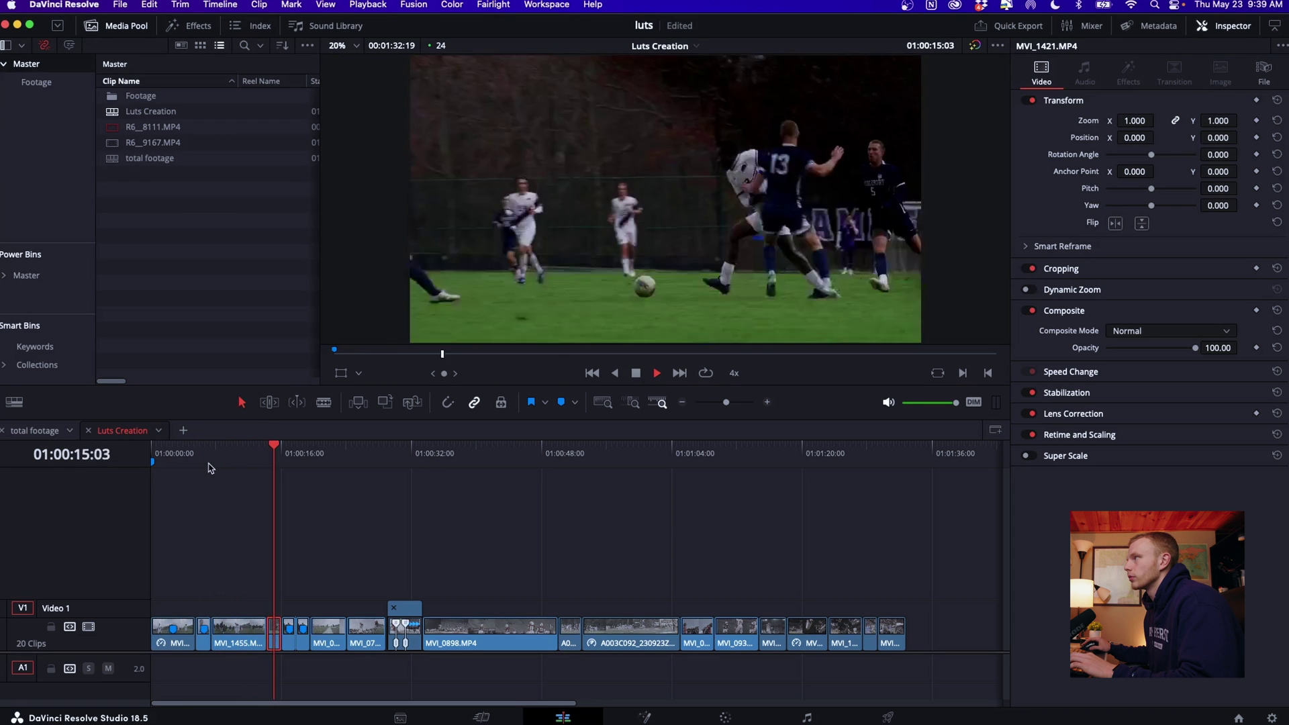
key(k)
key(l)
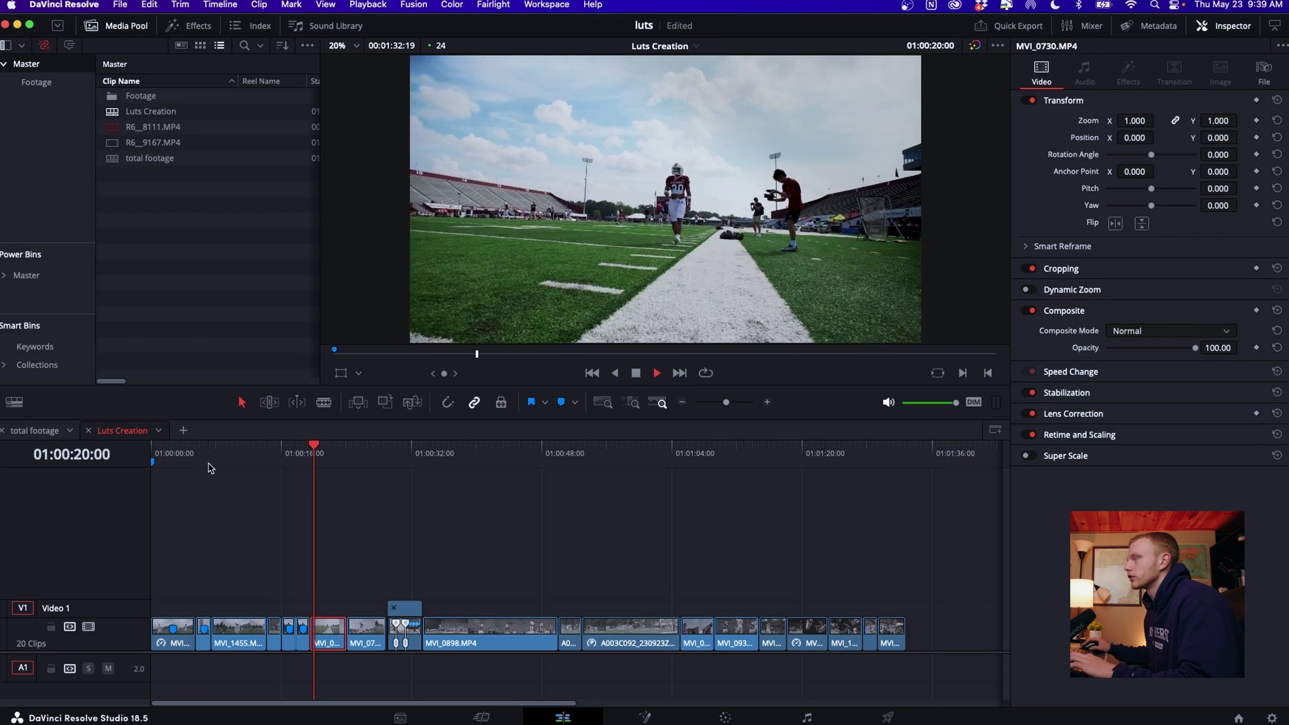
key(k)
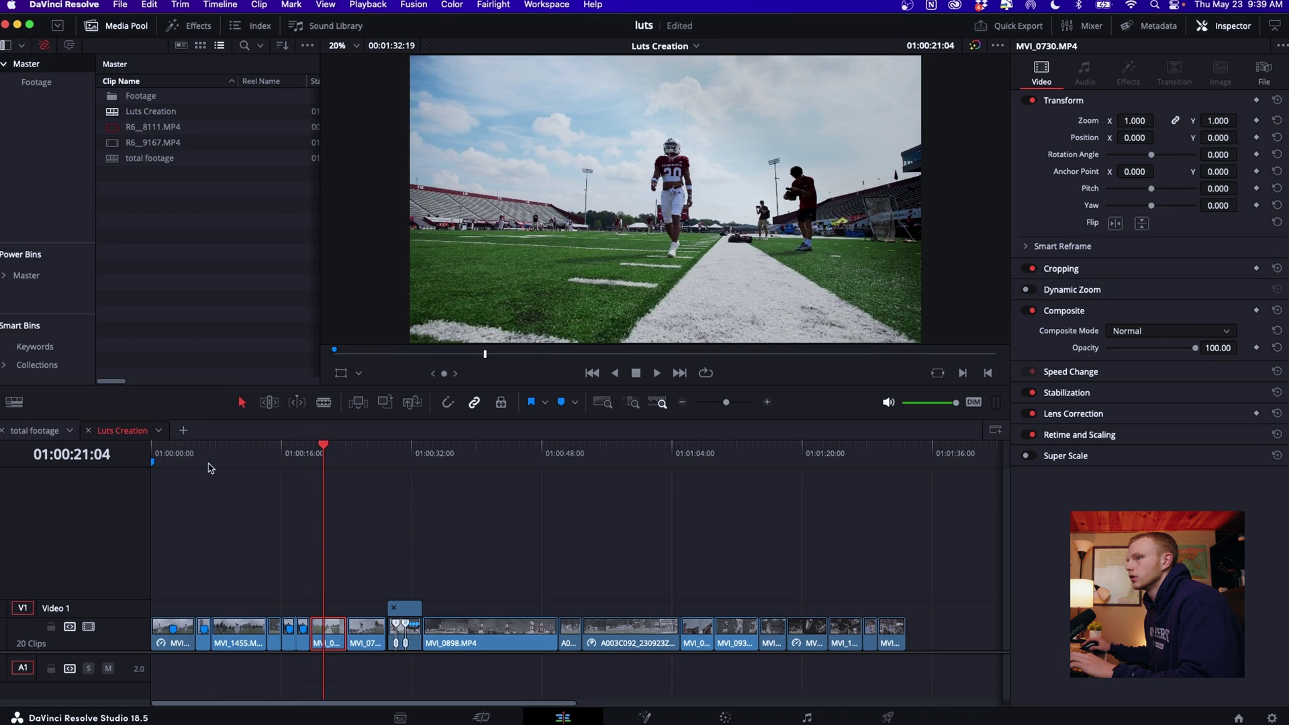
key(l)
key(j)
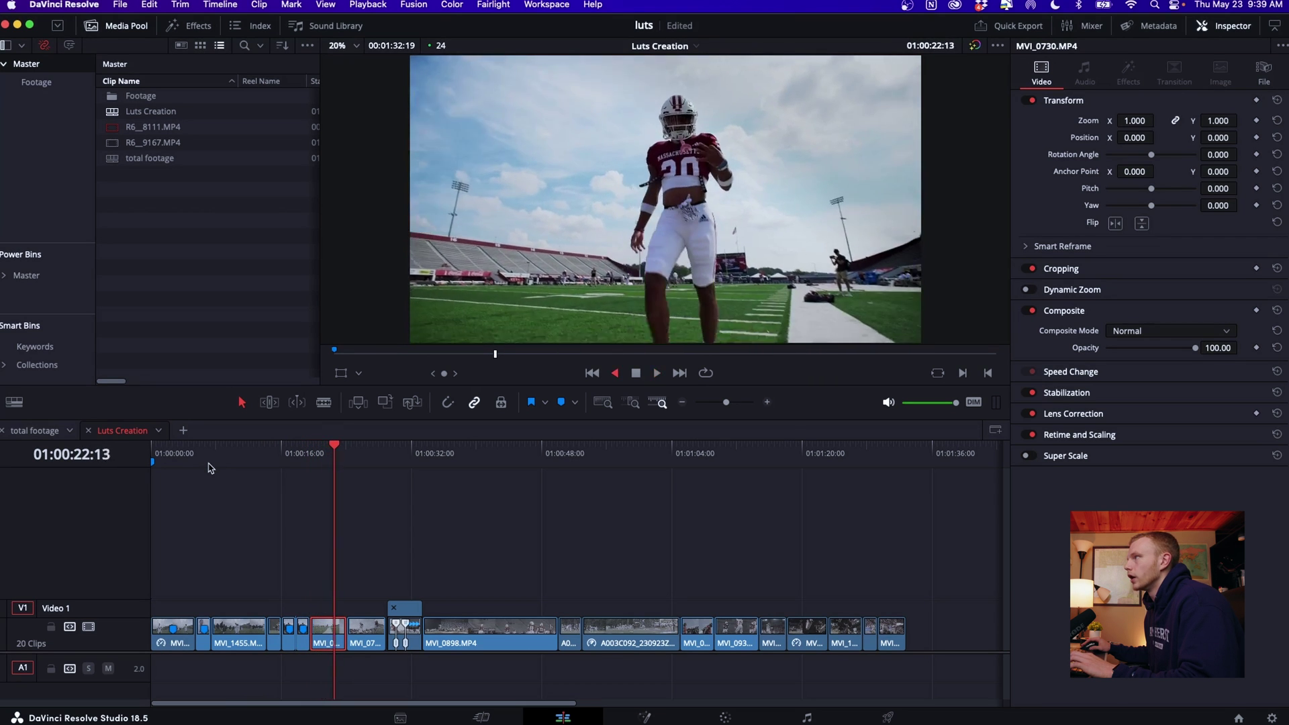
Step: Open keyboard customization to show the Play Reverse shortcut and select MVI_0898
key(alt+super+k)
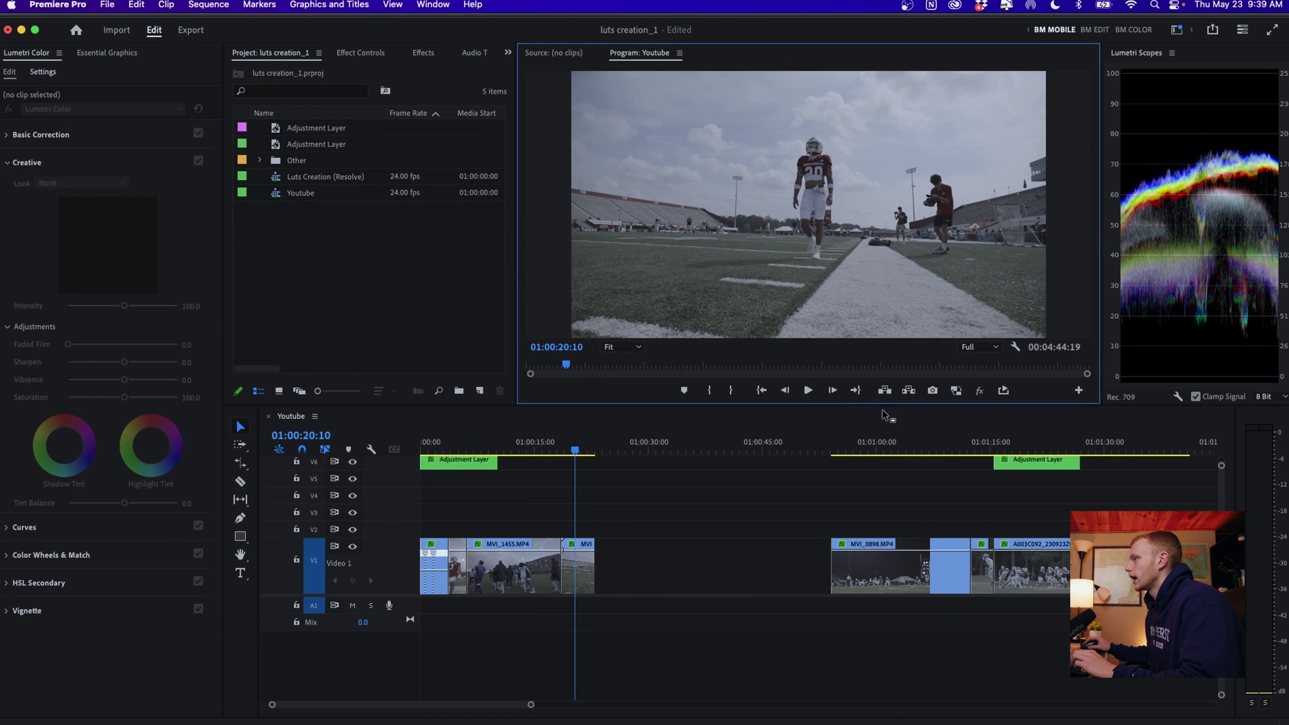
click(848, 451)
scroll(837, 454, down, 3)
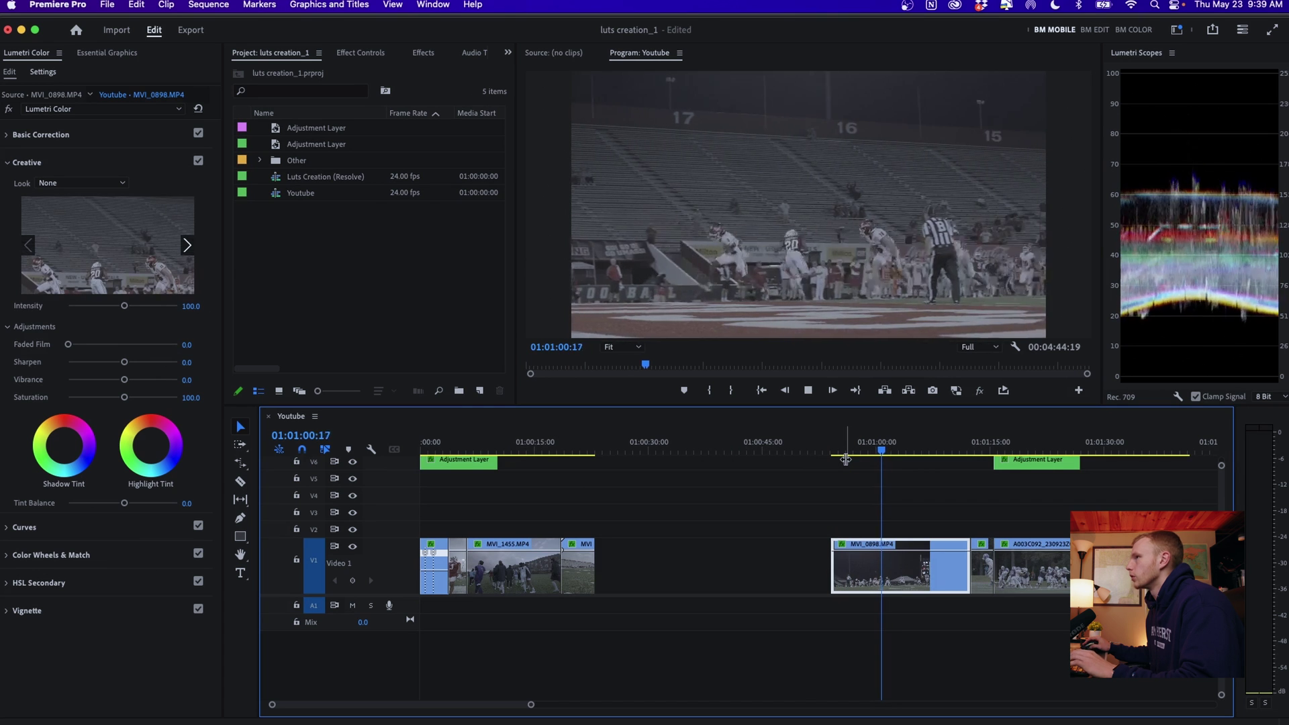
Step: Check on the keyboard map that keys 2 and 1 hold Shuttle Stop and Shuttle Left
click(67, 5)
click(90, 68)
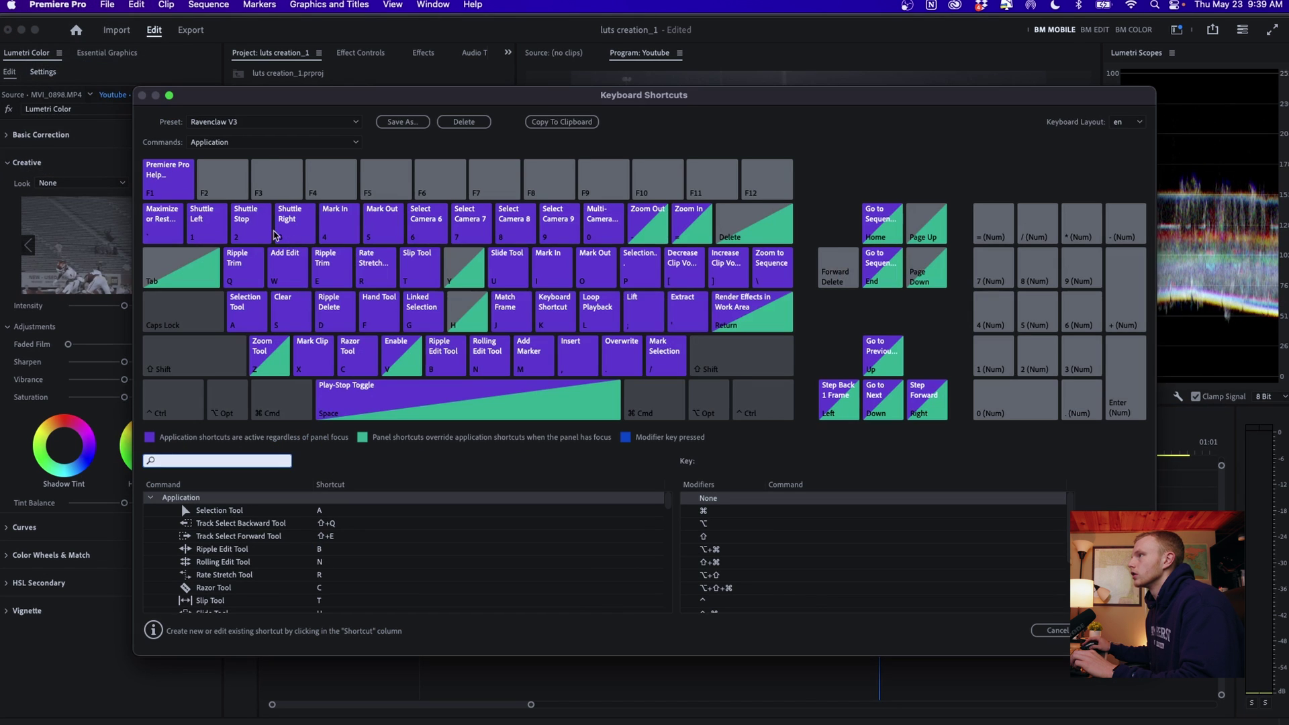
click(243, 229)
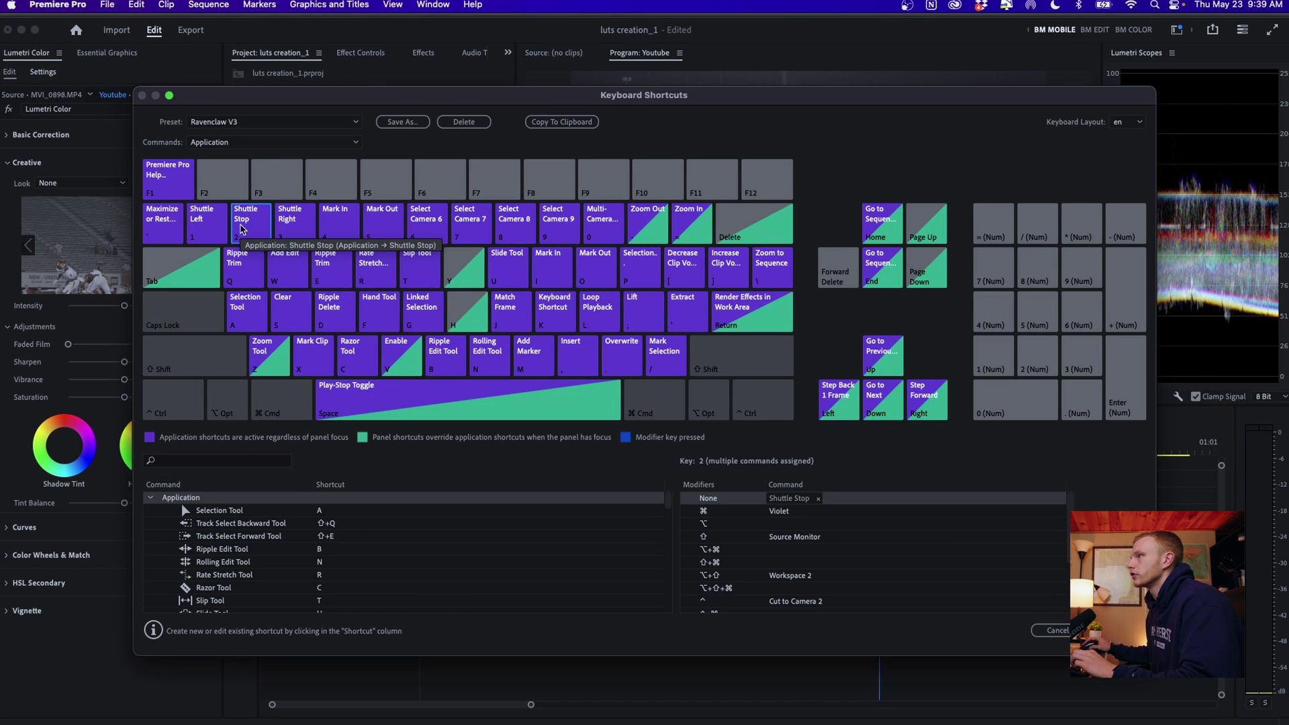
click(205, 225)
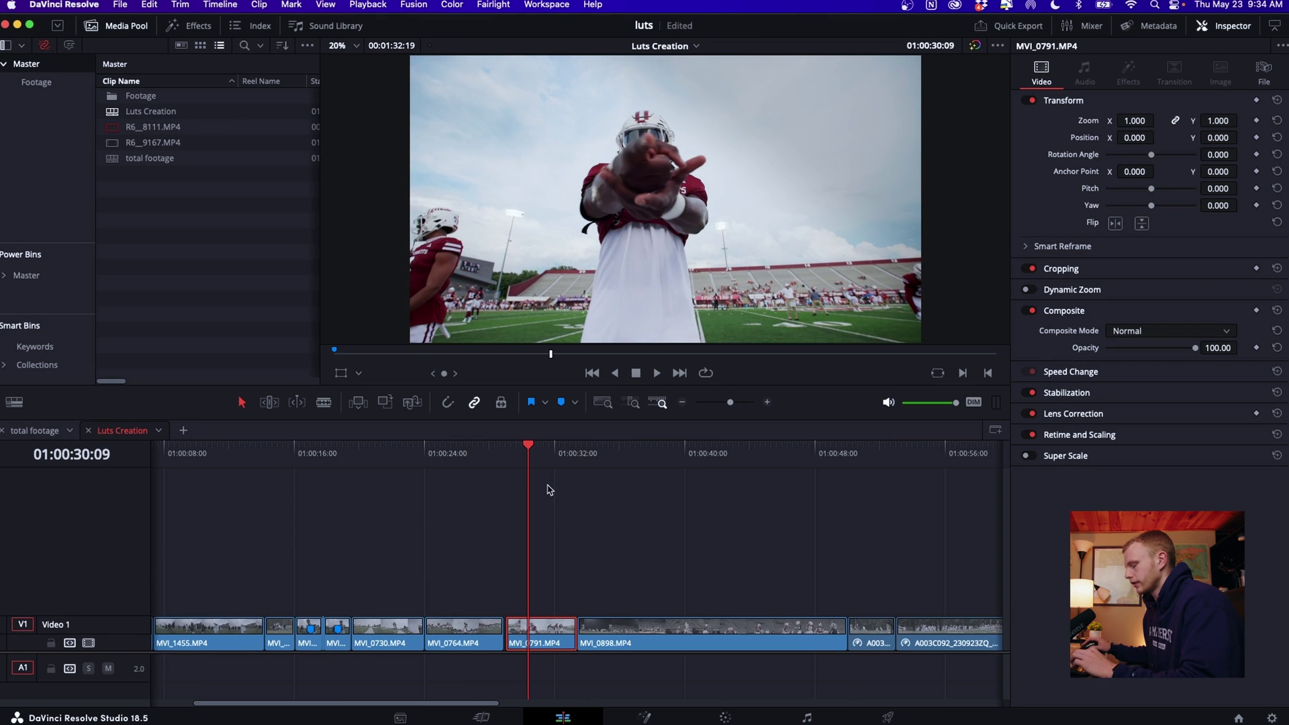
Step: Change MVI_0791's speed to 40%, play it back, and view its speed options
key(r)
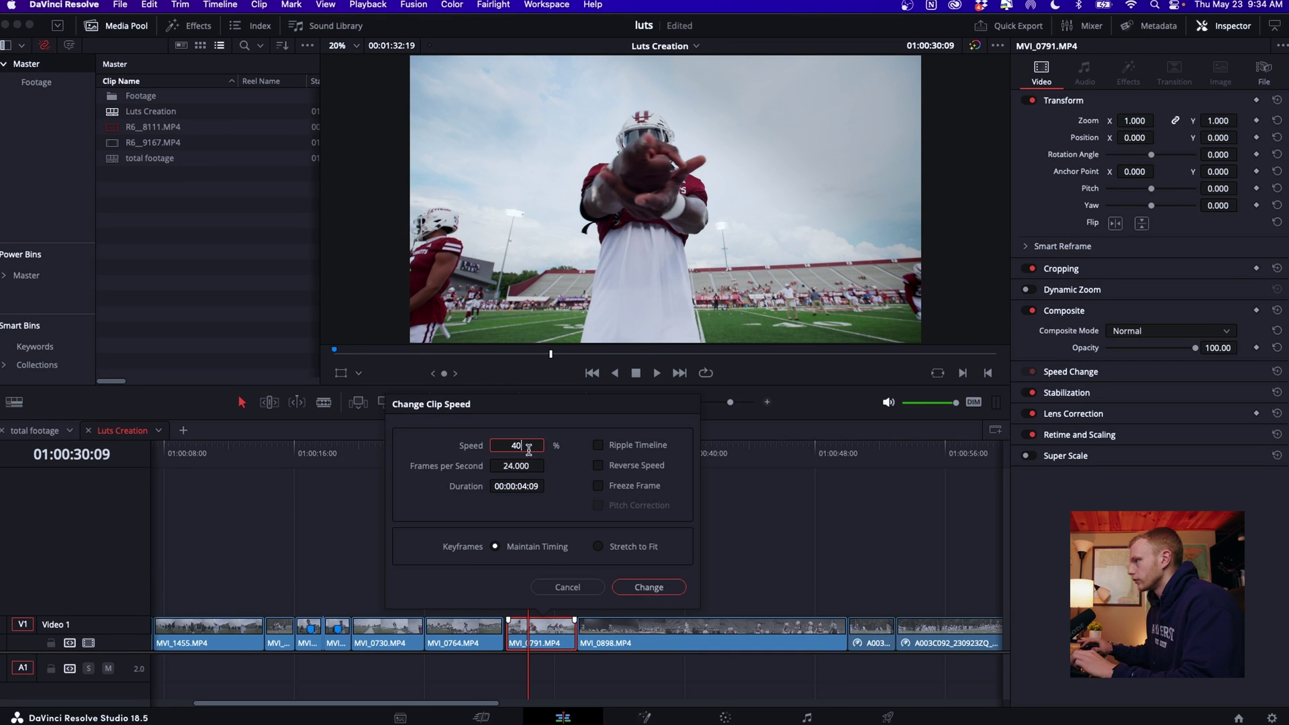
click(649, 586)
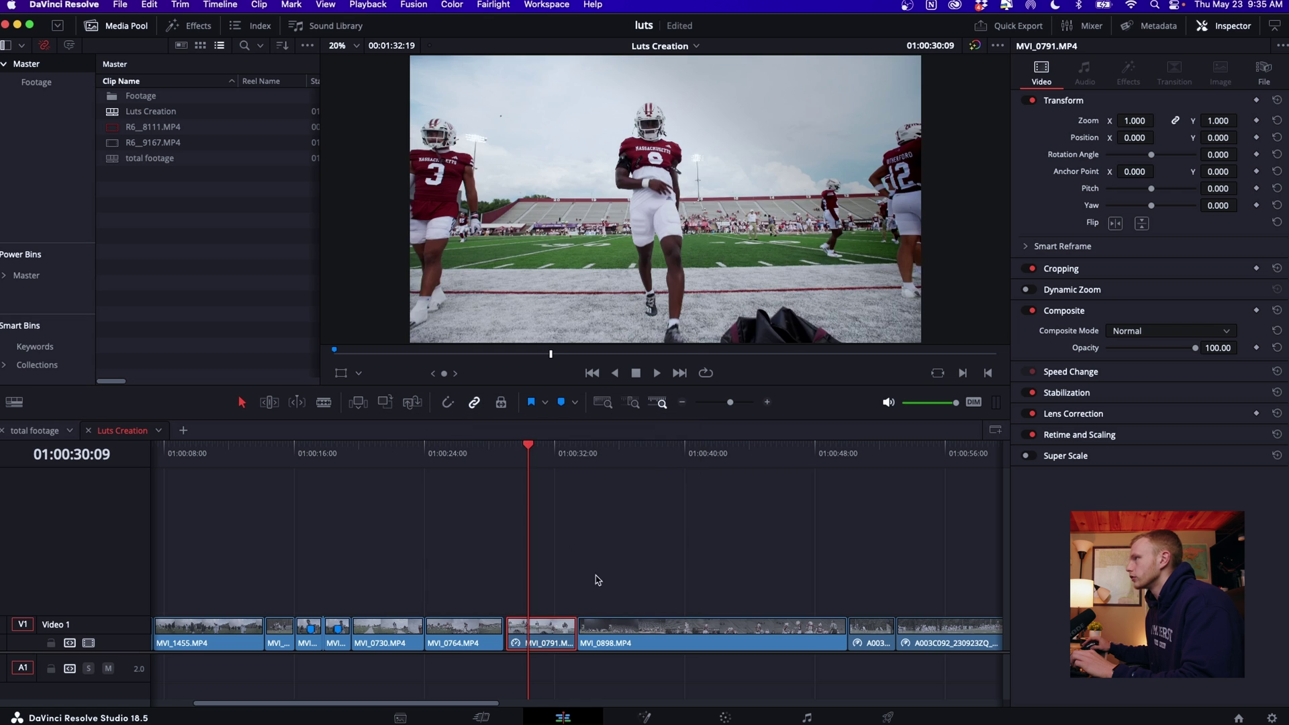
key(space)
key(space)
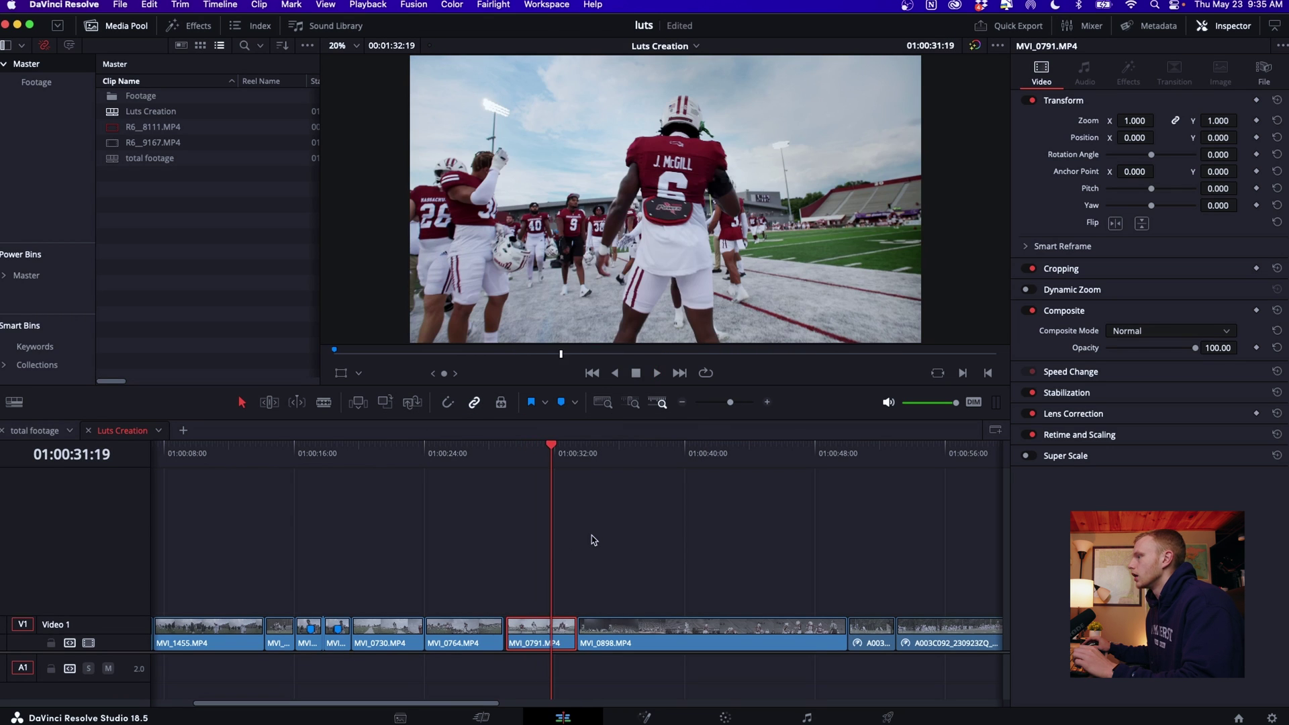
right_click(517, 632)
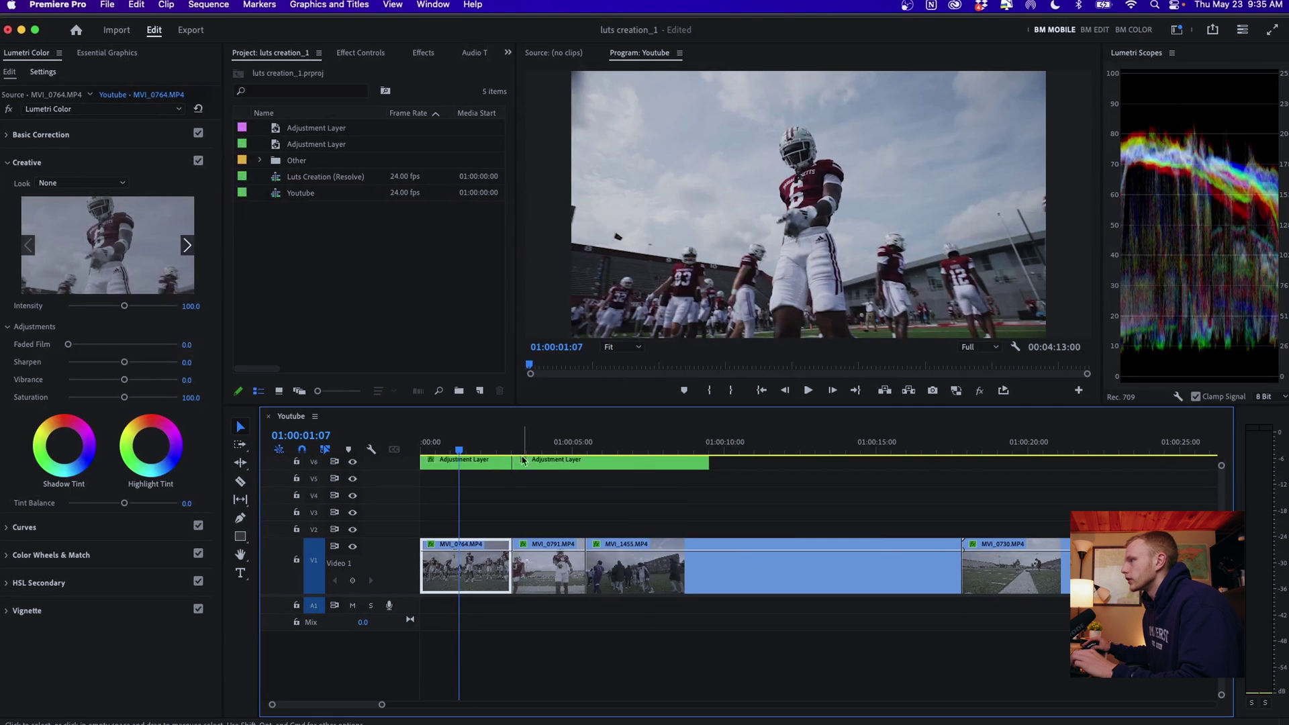
key(super+r)
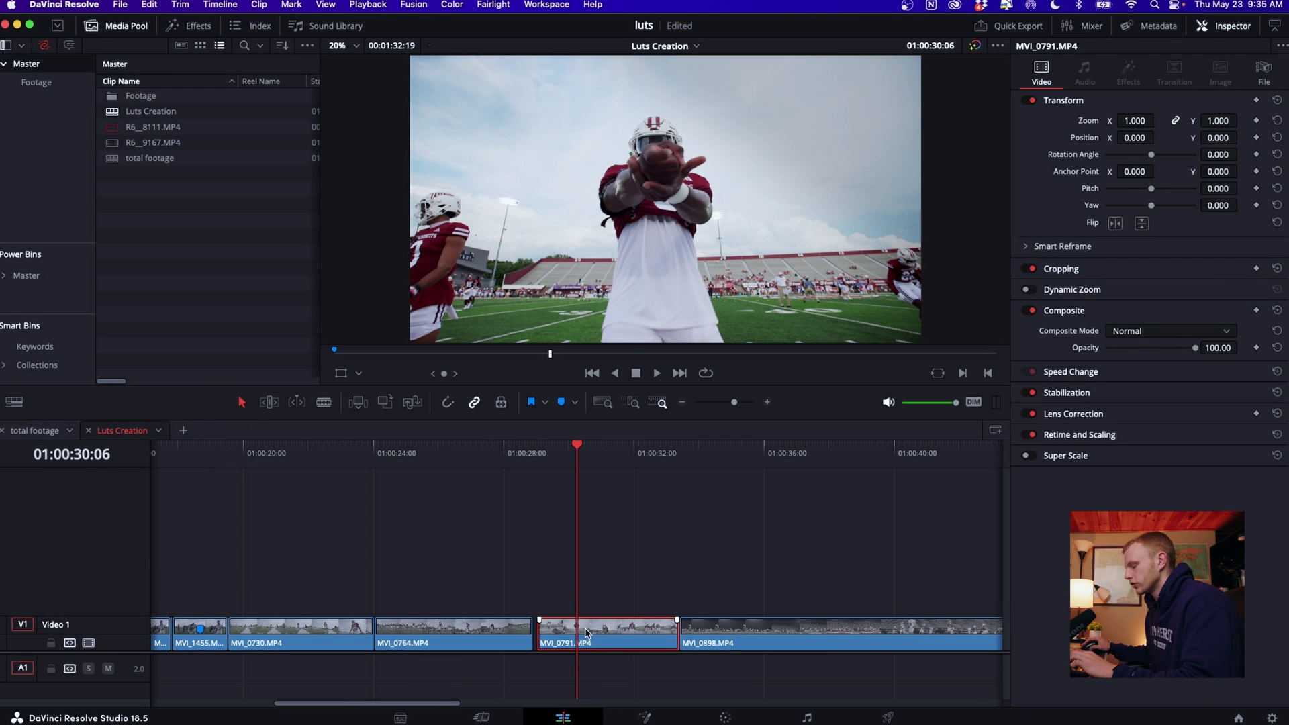
Step: Add a speed keyframe on MVI_0791's retime curve, pull the clip down to a slowed speed, and replay the ramp
key(shift+c)
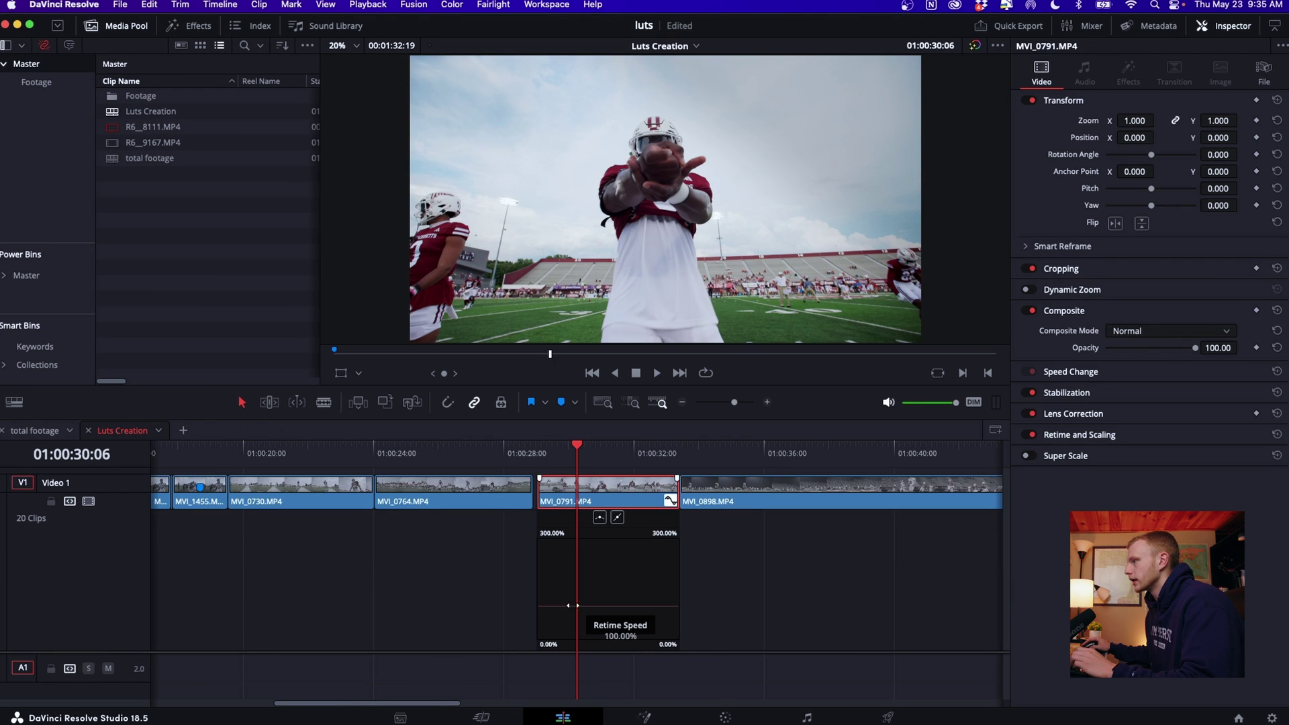
click(572, 606)
drag(597, 605, 597, 684)
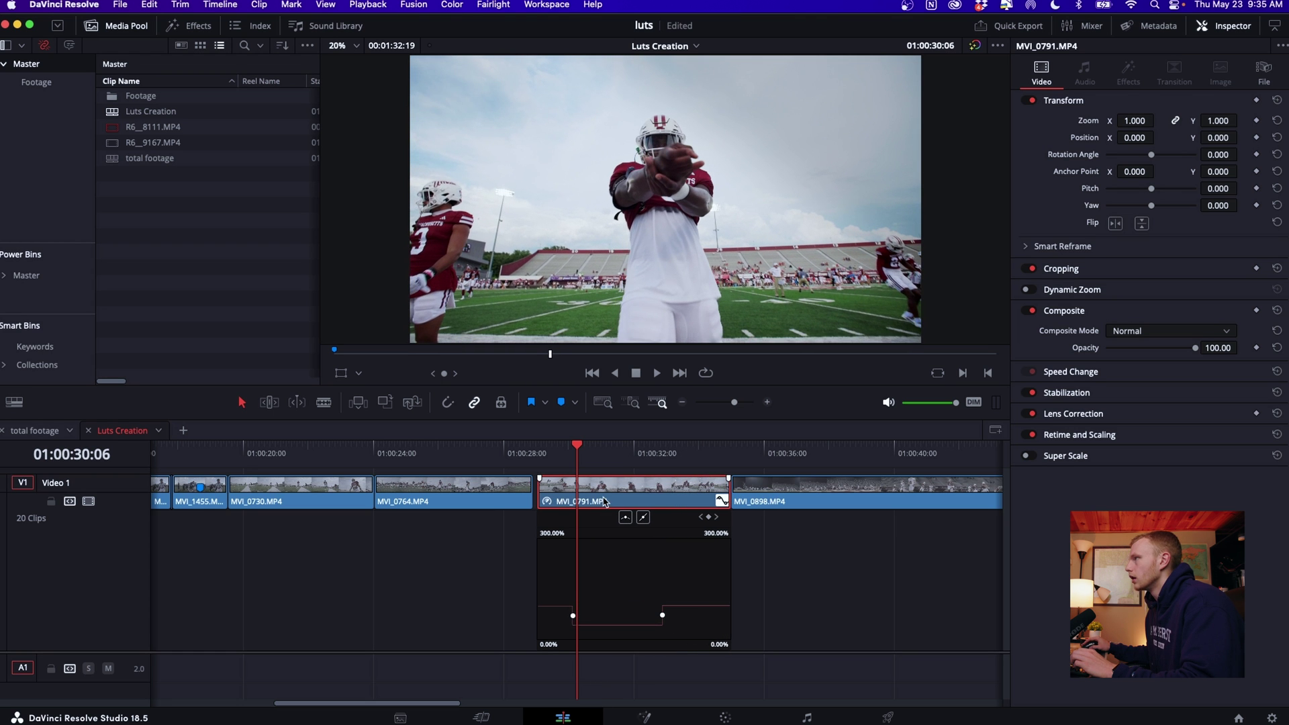
key(space)
click(551, 460)
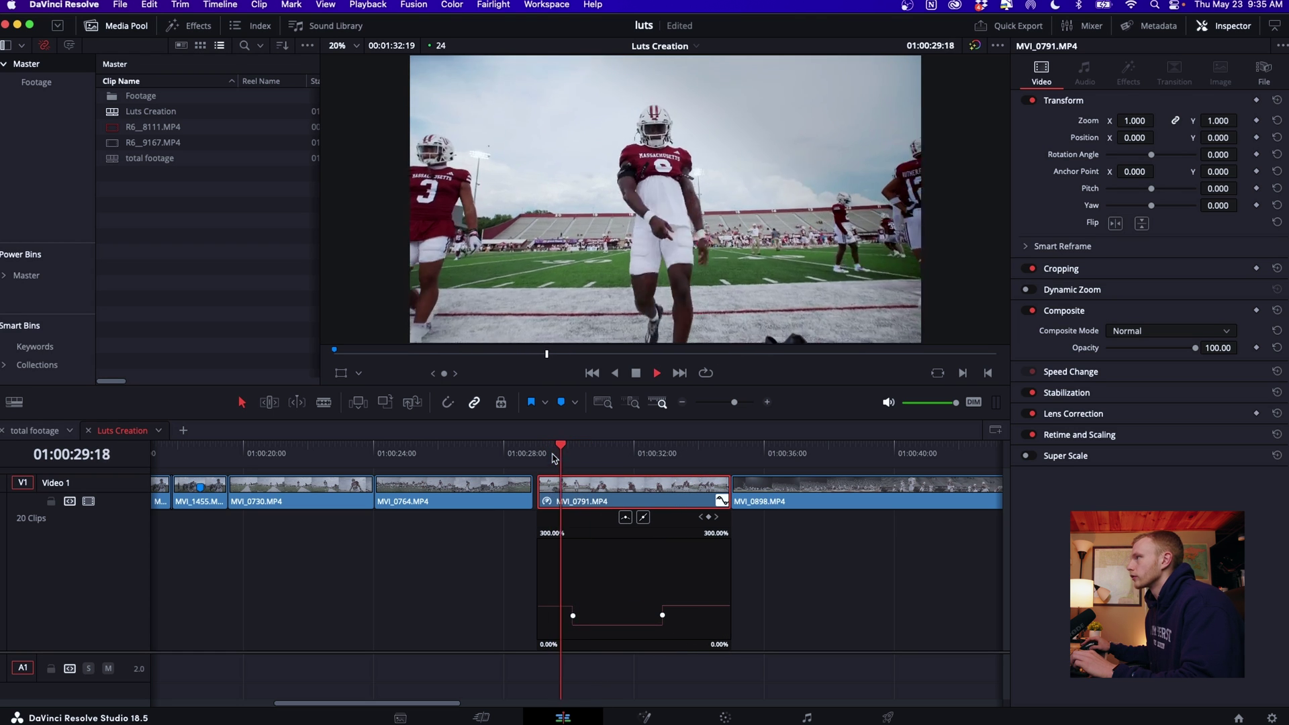
key(space)
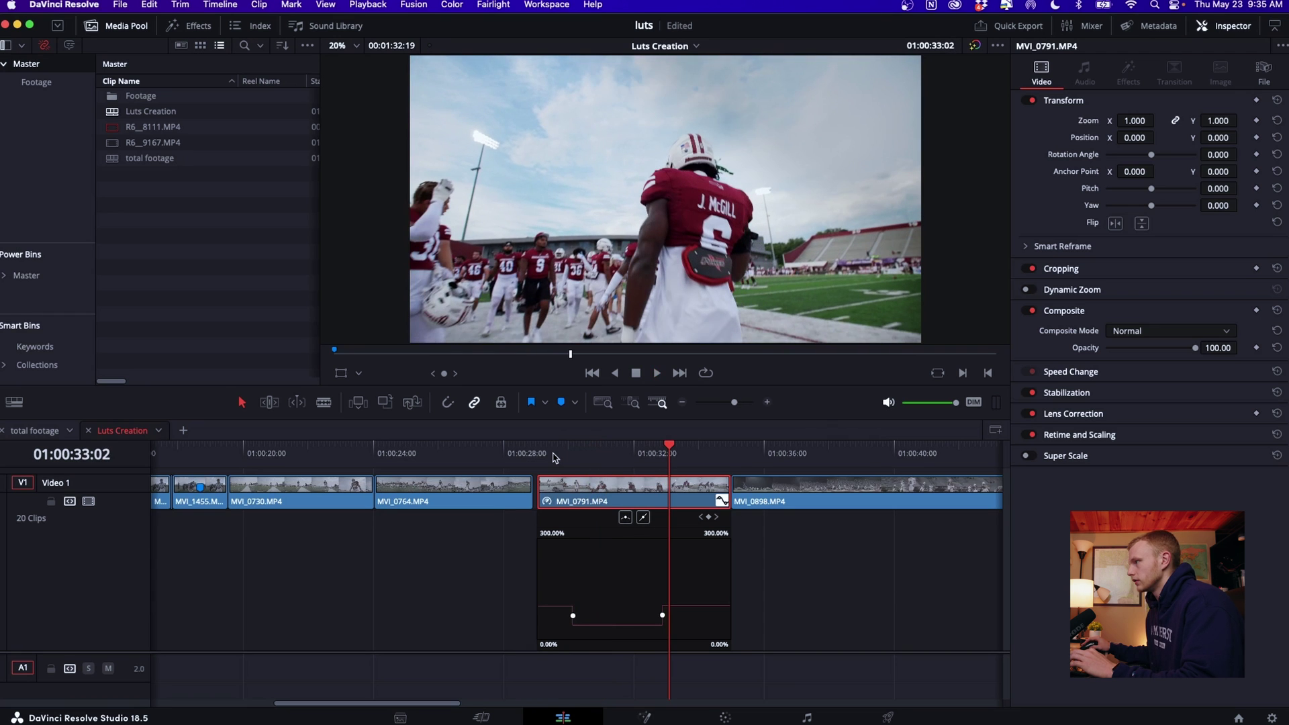
Step: Hide the retime curve and drag the Retime Controls speed point earlier to shorten the 44% section
key(super+shift+c)
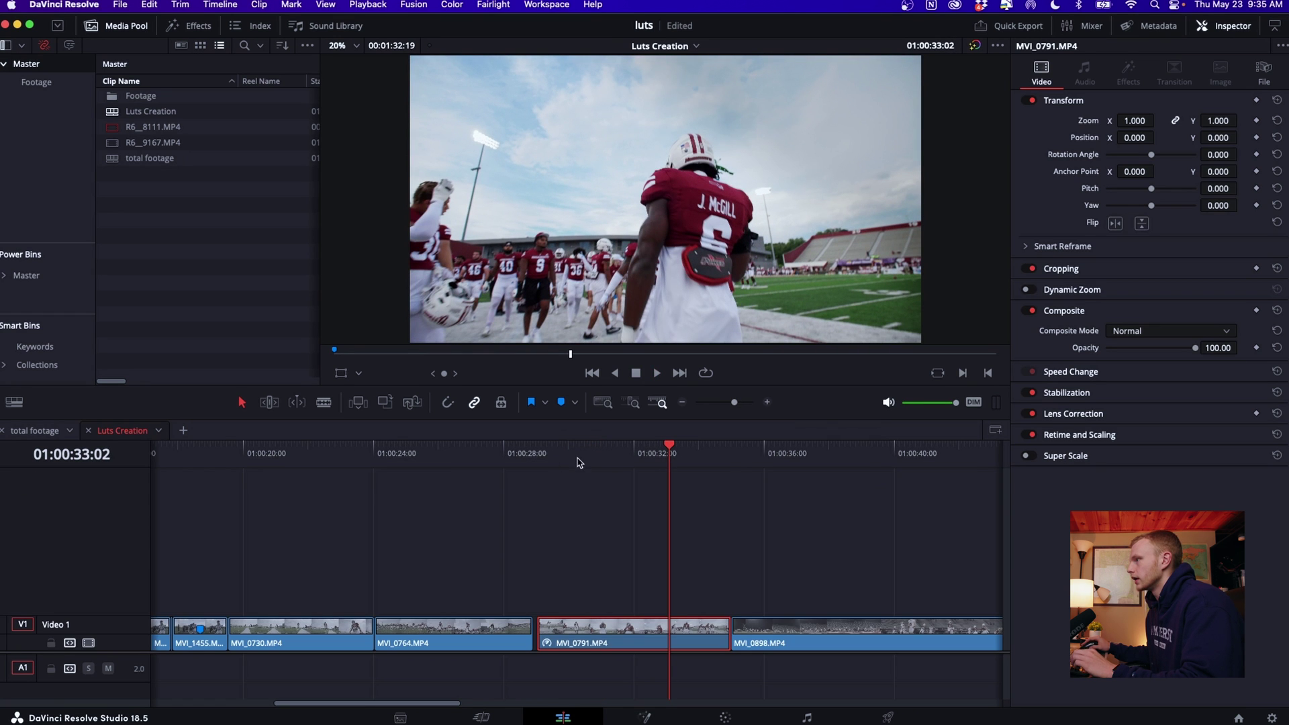
click(566, 458)
right_click(641, 641)
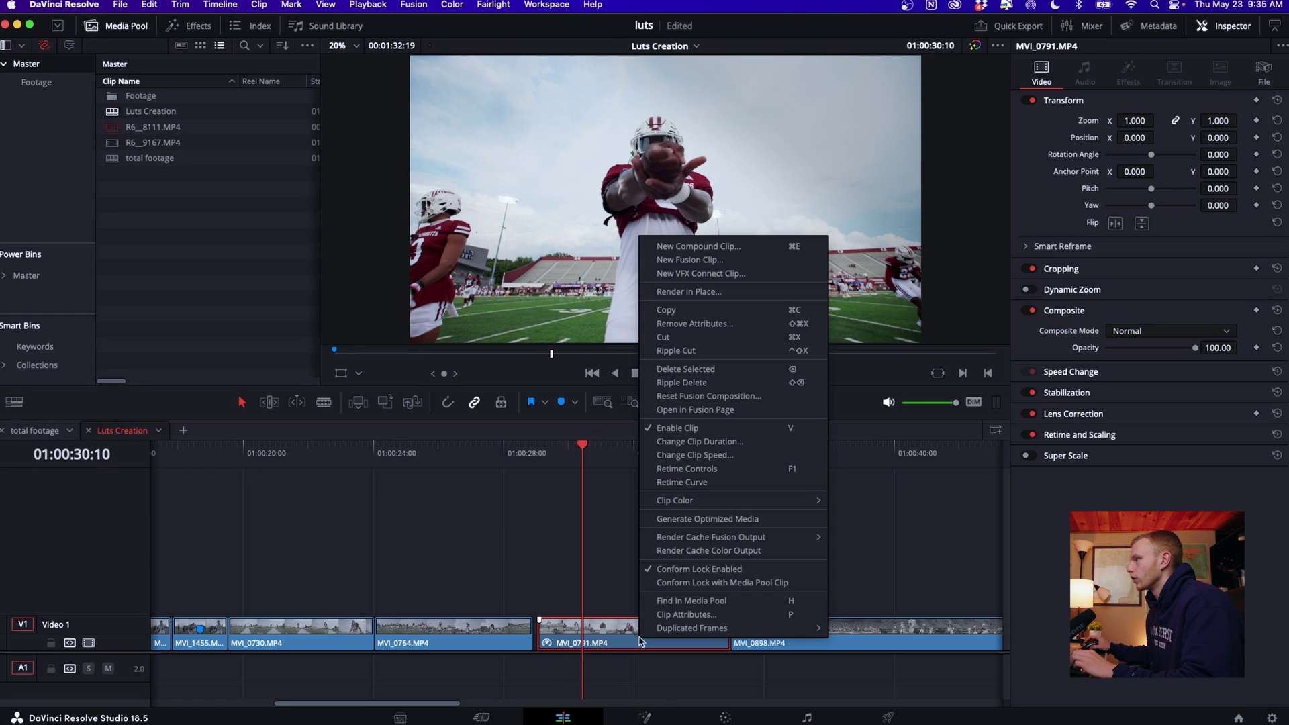
click(689, 469)
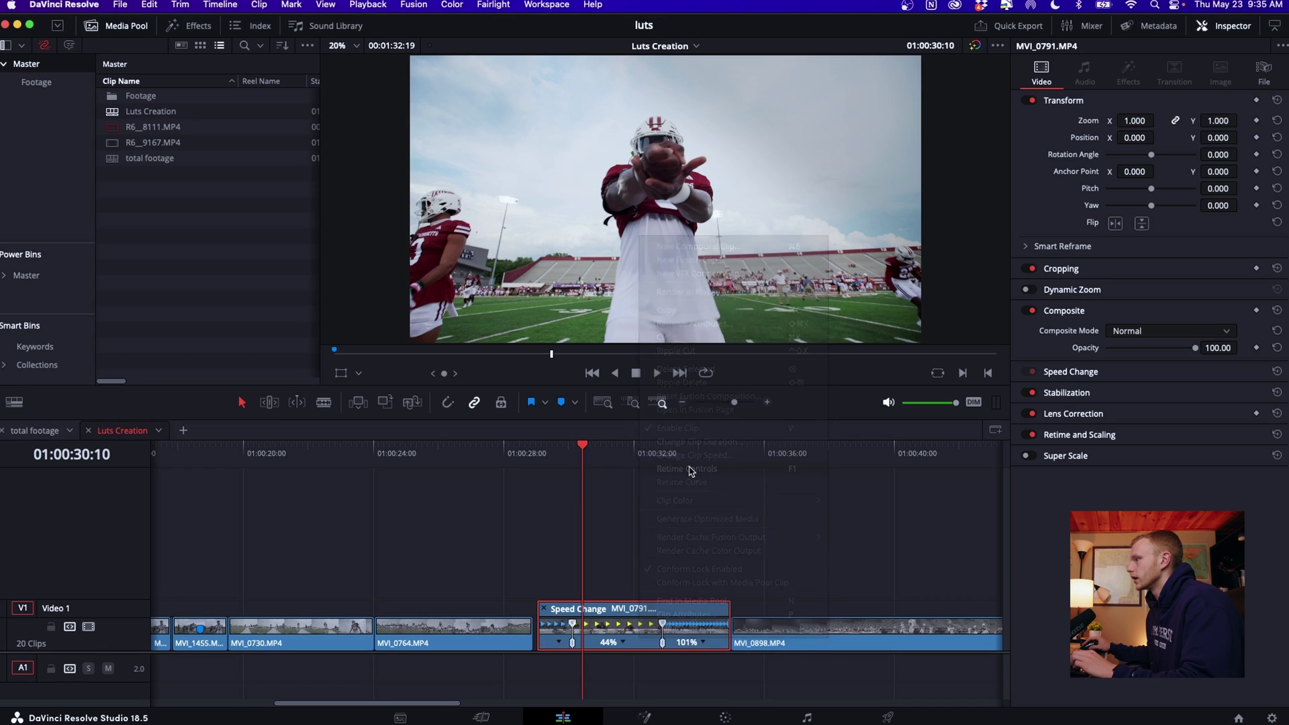
drag(652, 629, 627, 616)
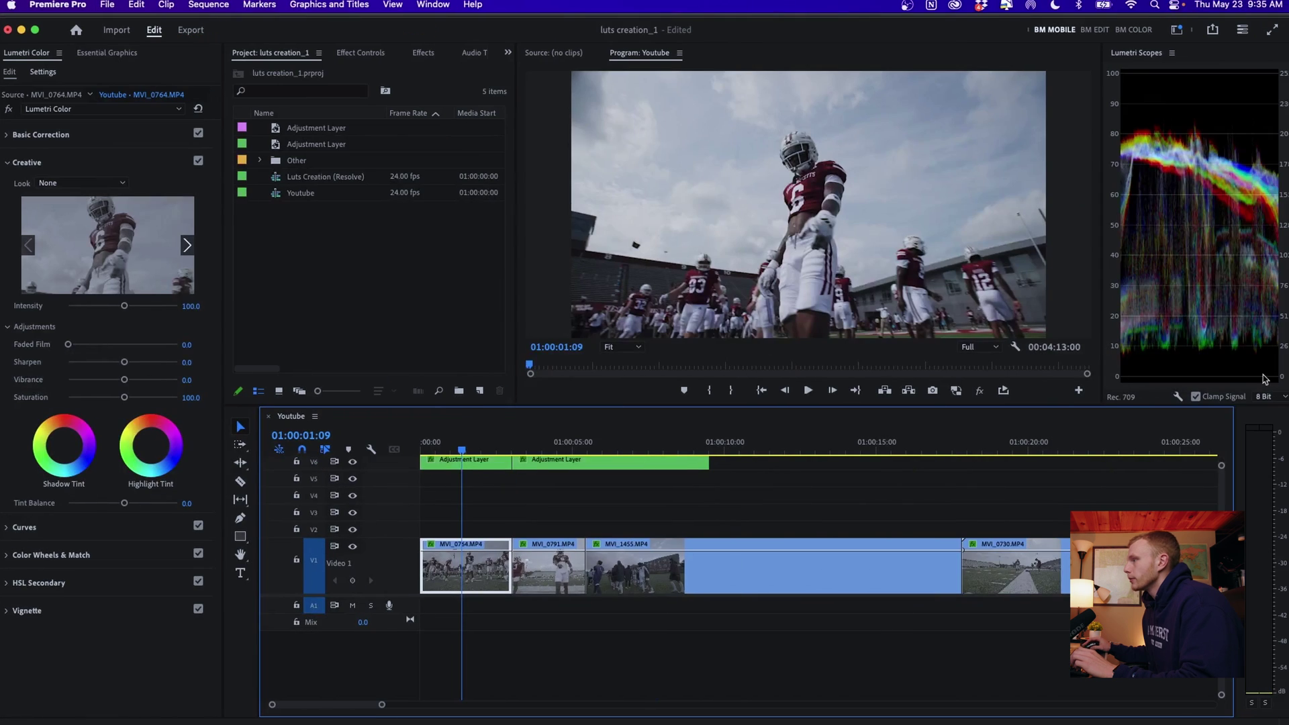
Step: Ripple-extend MVI_0764.MP4 so the later clips shift right
click(455, 446)
key(b)
key(super+z)
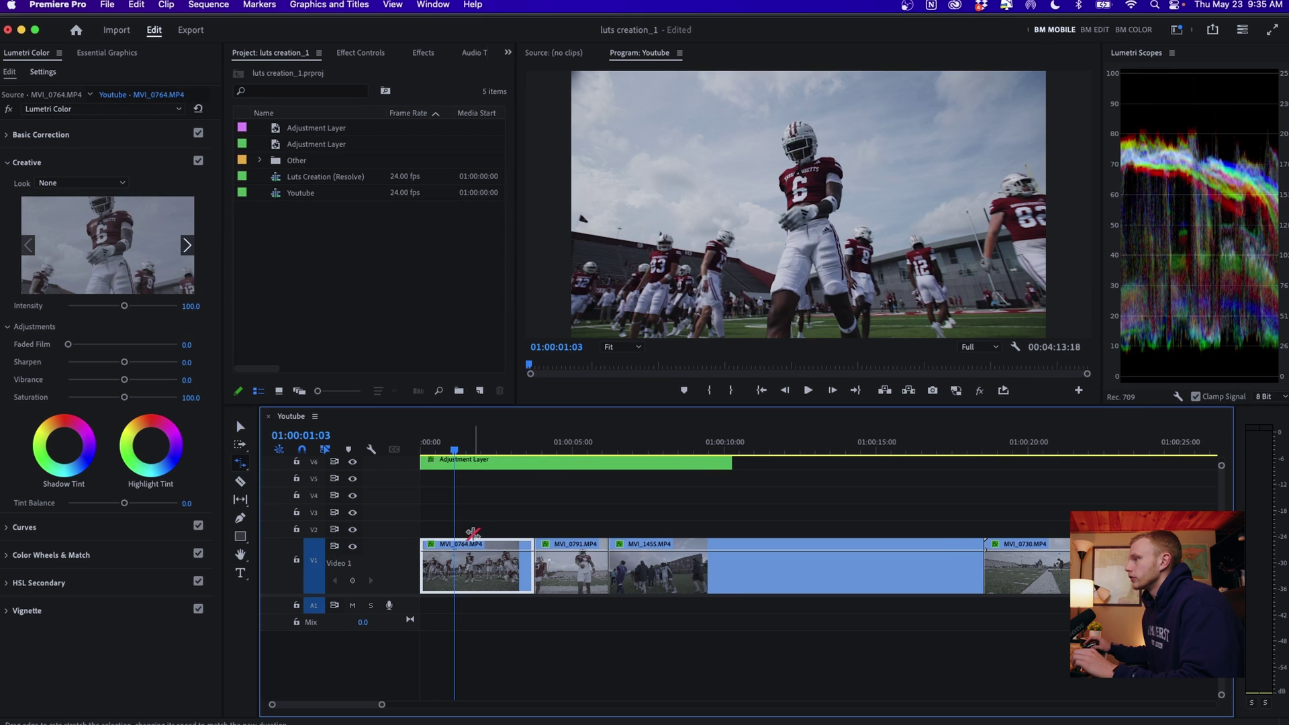
key(v)
Step: Add a Time Remapping speed ramp to MVI_0764 by moving its speed keyframe, then play it back
click(431, 546)
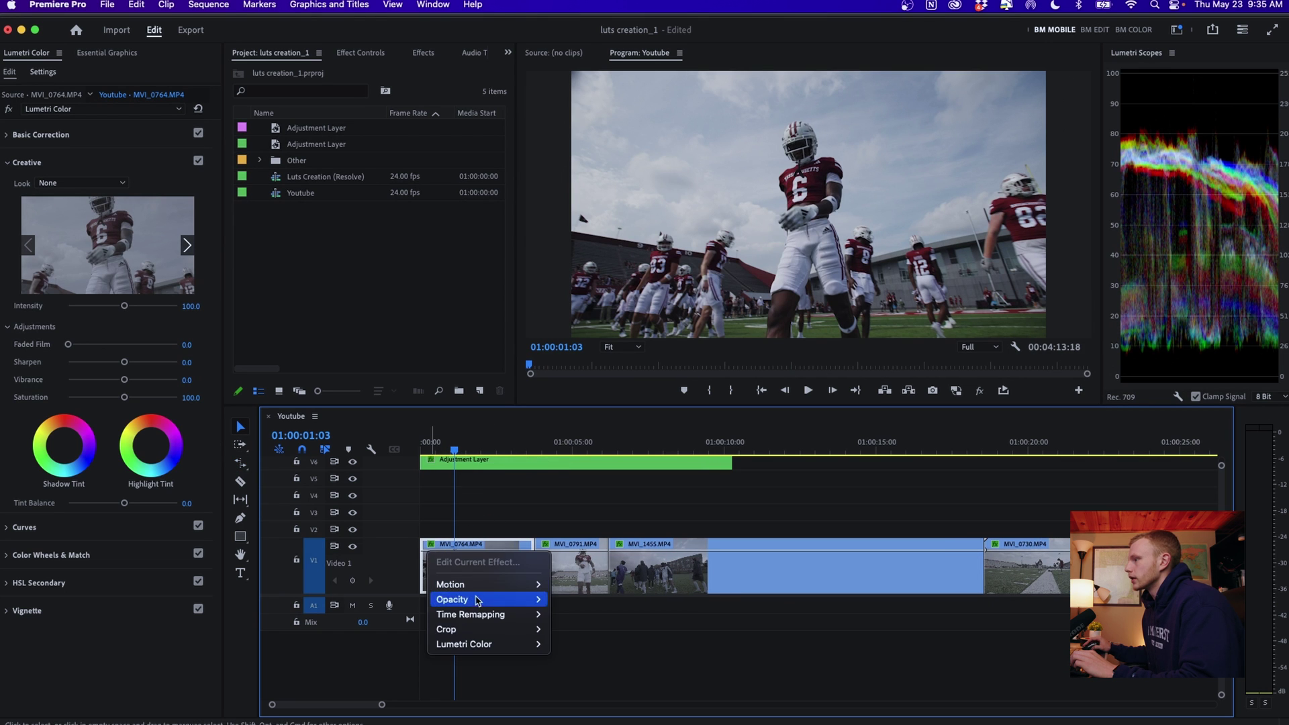
mouse_move(474, 619)
click(568, 614)
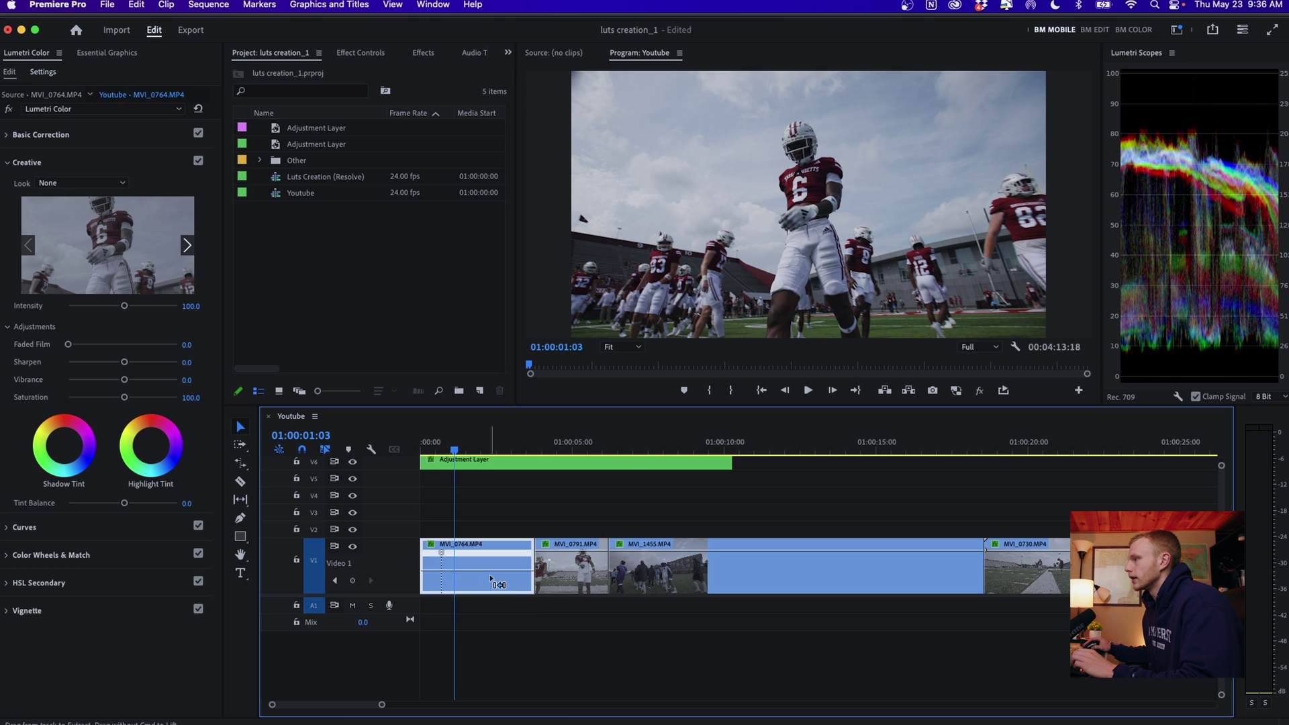
drag(486, 564, 533, 563)
click(433, 450)
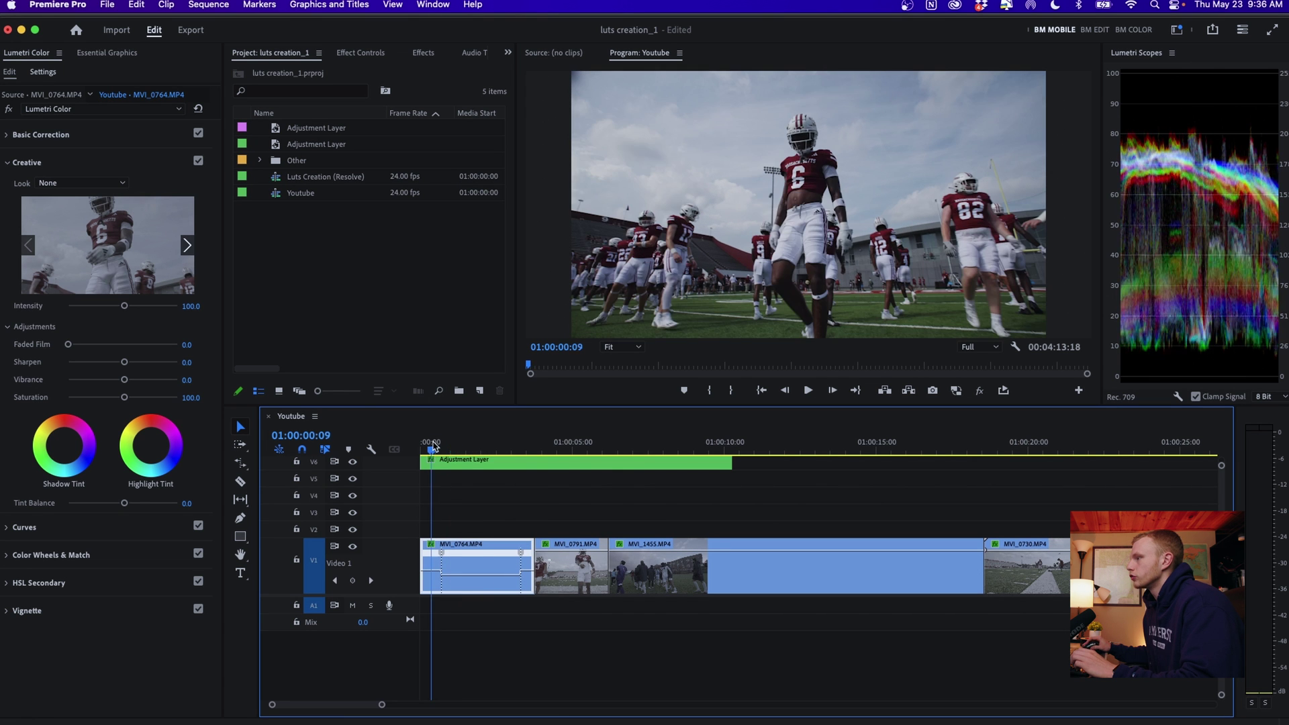
key(space)
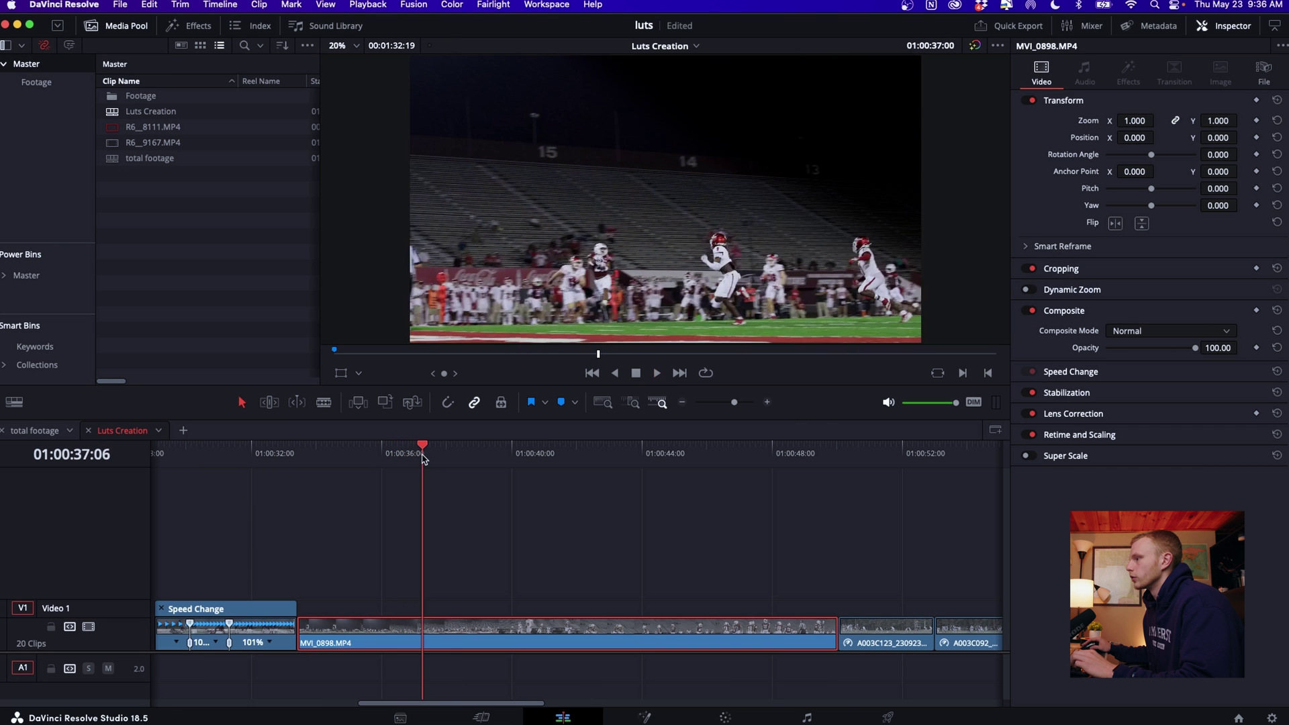
key(space)
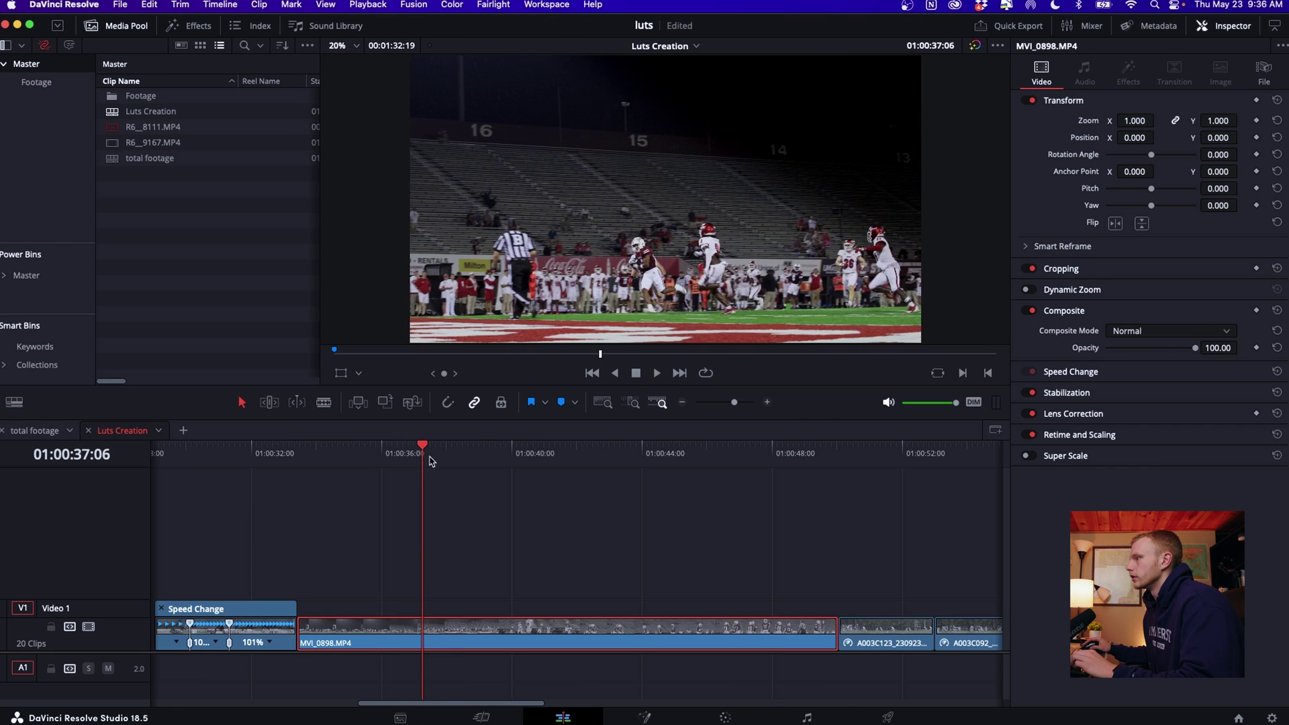
click(405, 456)
drag(405, 456, 401, 461)
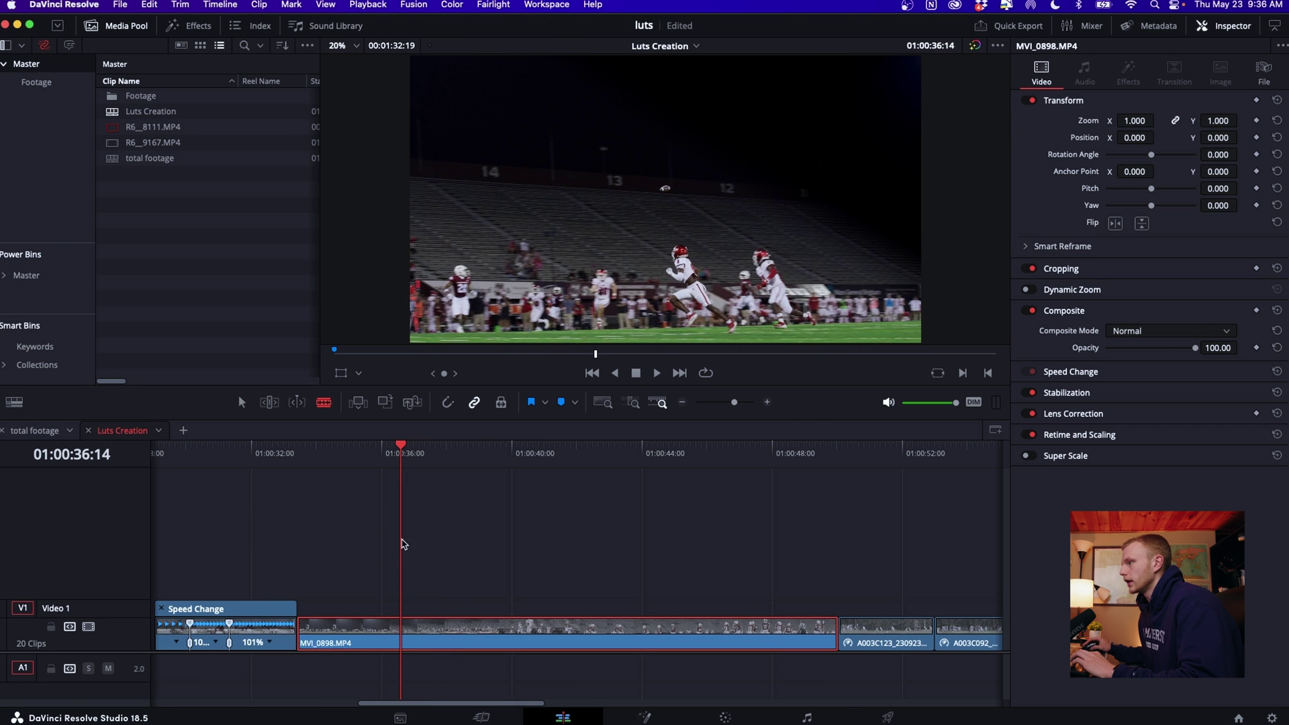
key(super+b)
drag(401, 629, 388, 630)
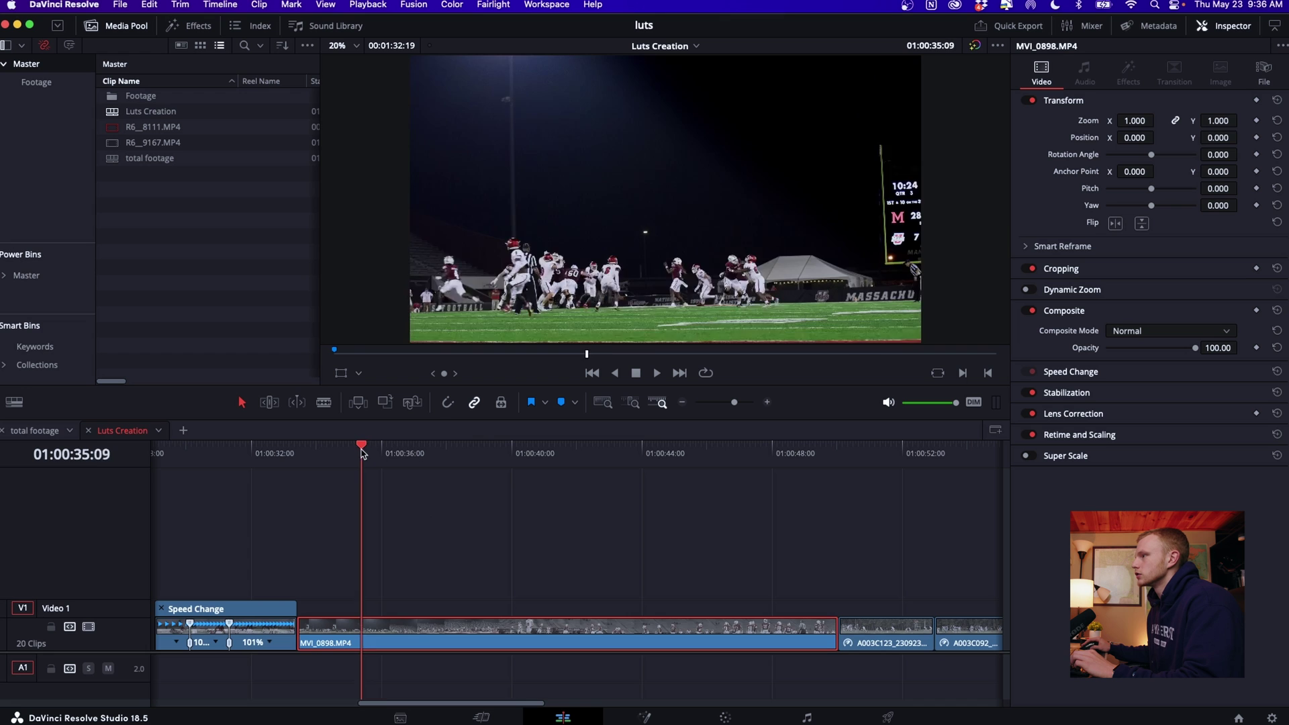
key(super+b)
drag(362, 452, 558, 453)
key(super+b)
key(super+b)
key(super+b)
key(super+b)
key(super+b)
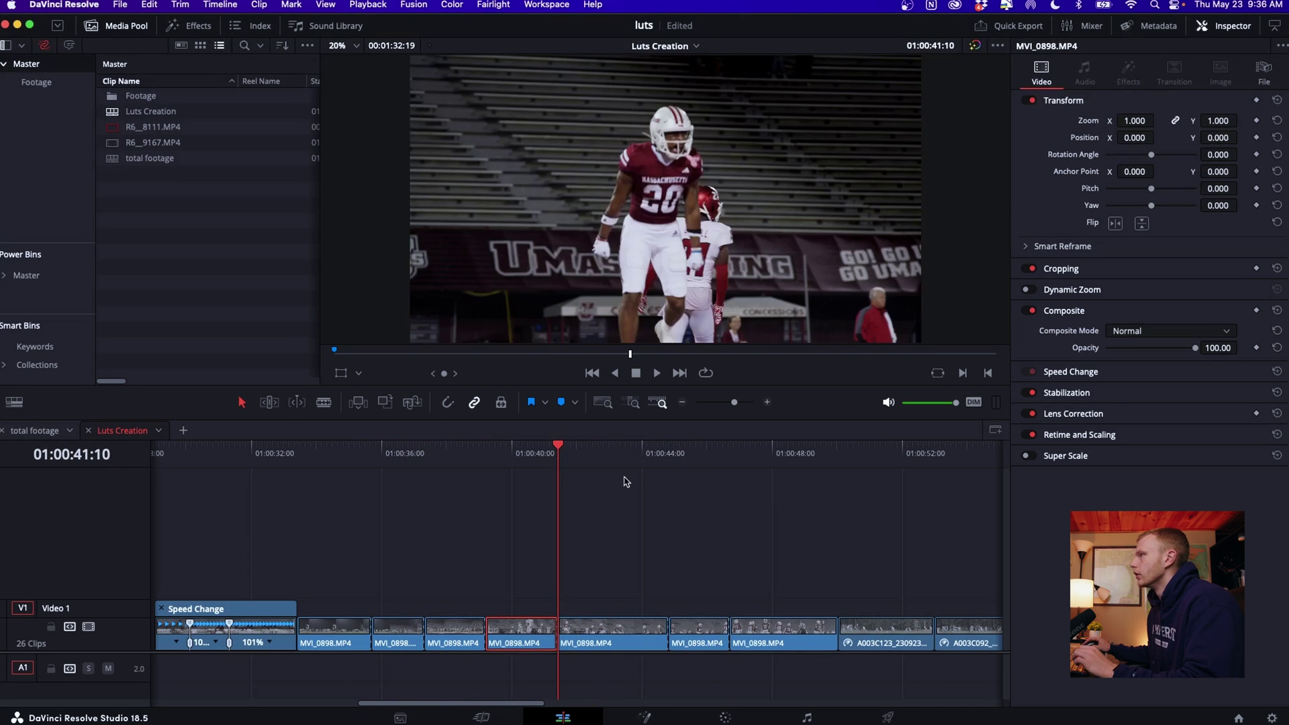
key(super+z)
key(super+z)
key(super+z)
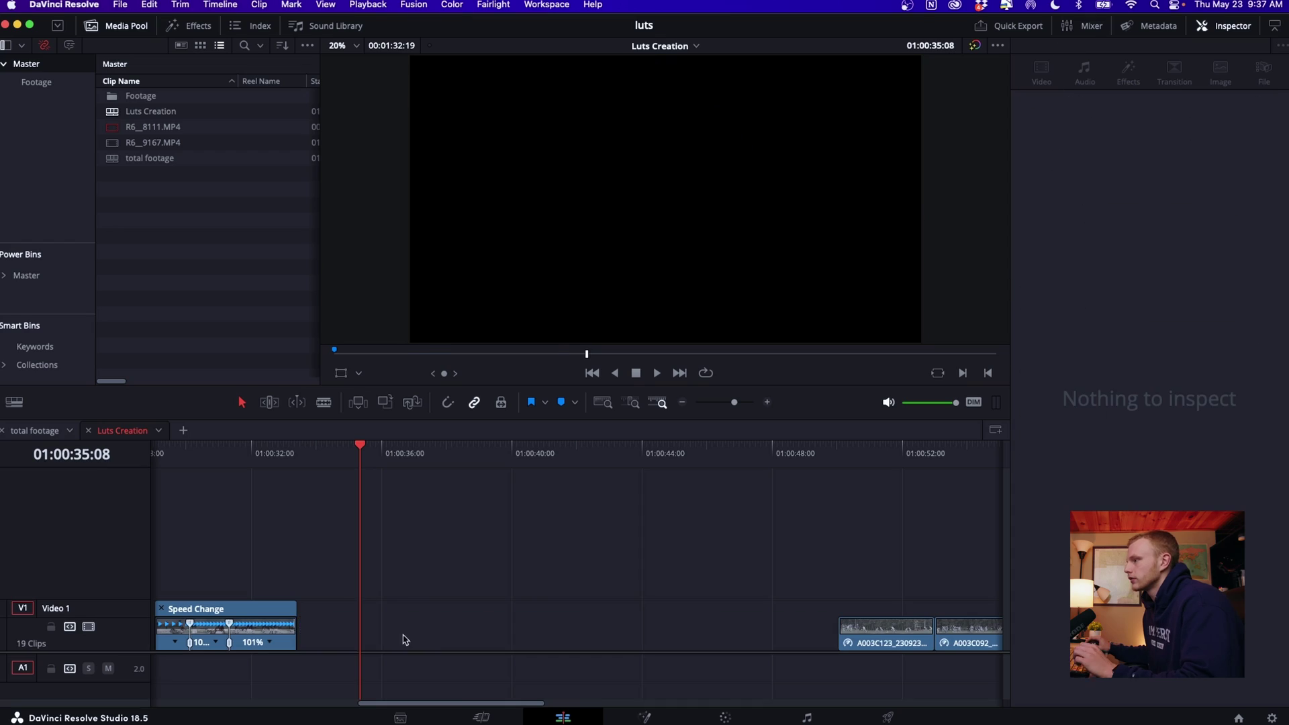
Step: Delete MVI_0898.MP4 so A003C123 closes up directly after MVI_0791
key(super+z)
click(423, 621)
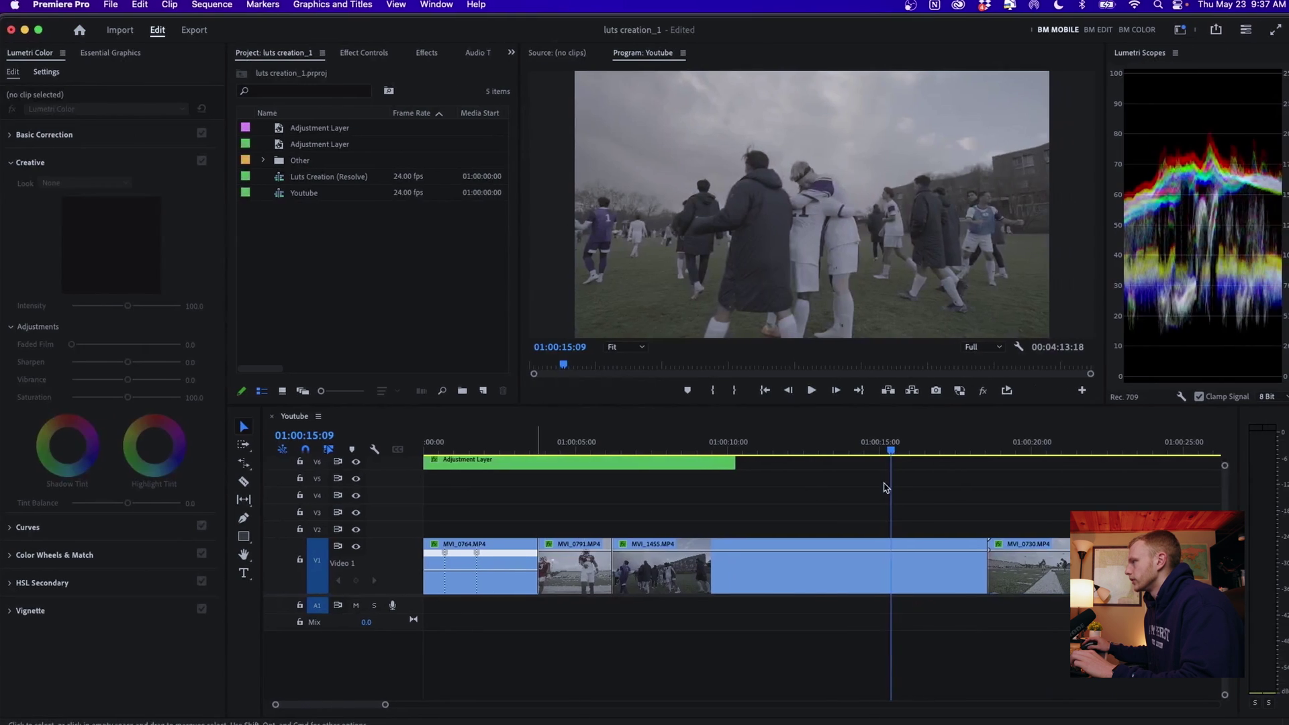
click(1027, 446)
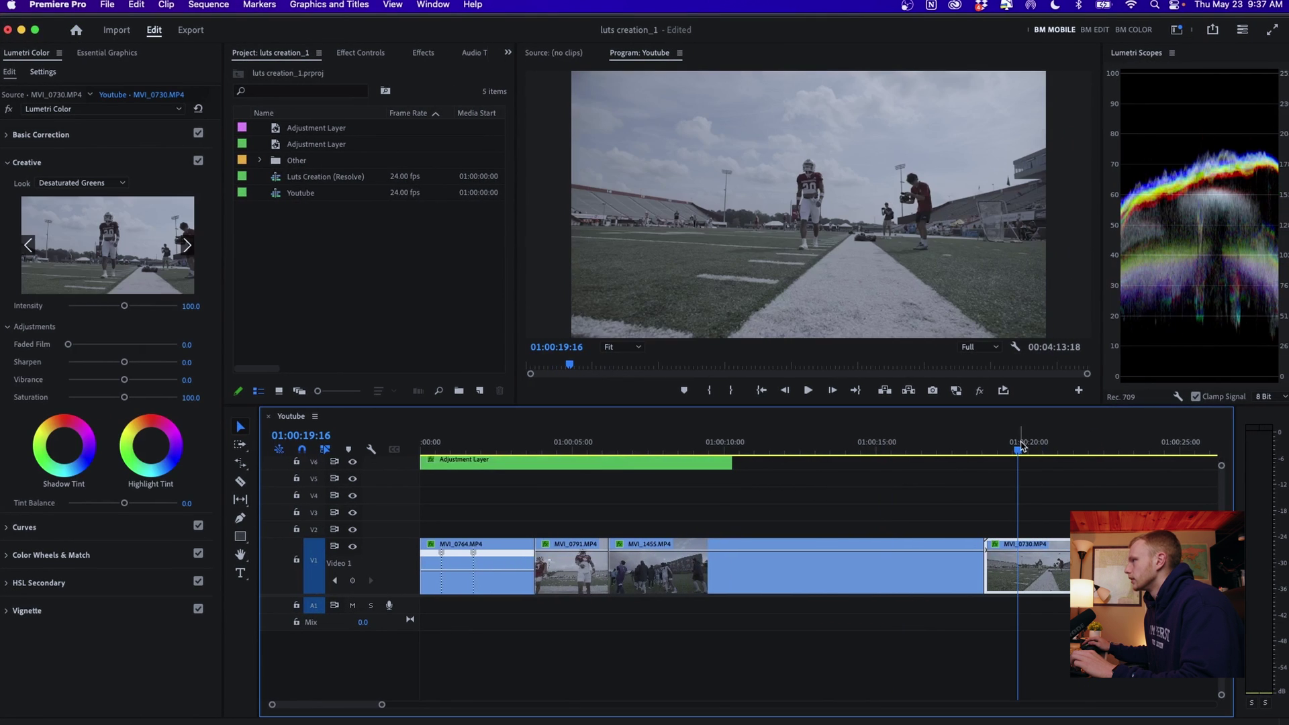
scroll(721, 451, right, 5)
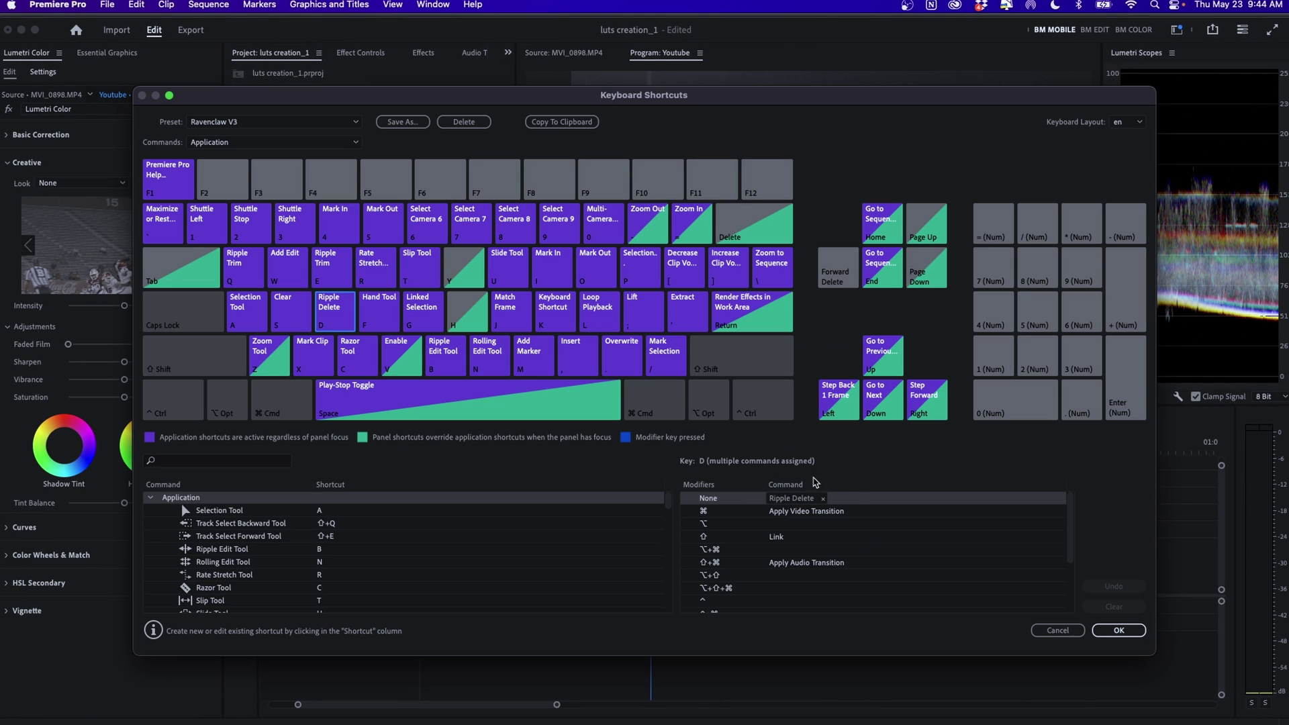
click(770, 524)
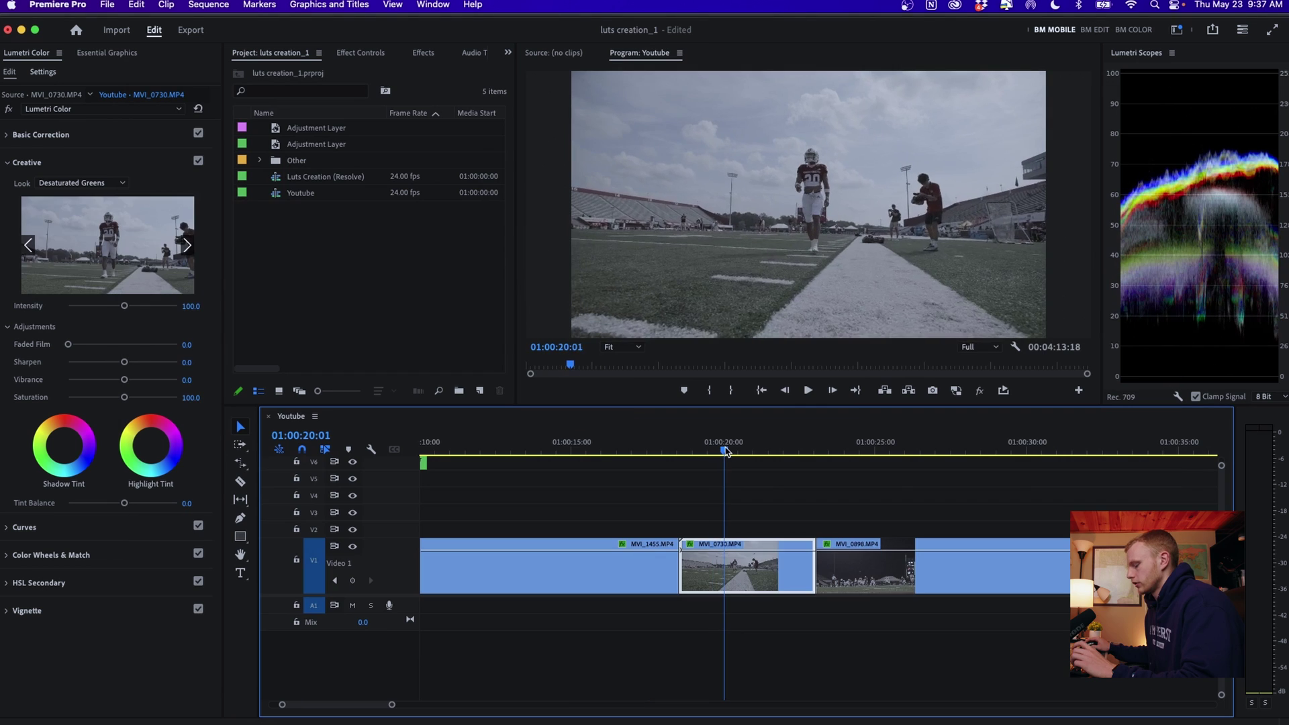
key(Delete)
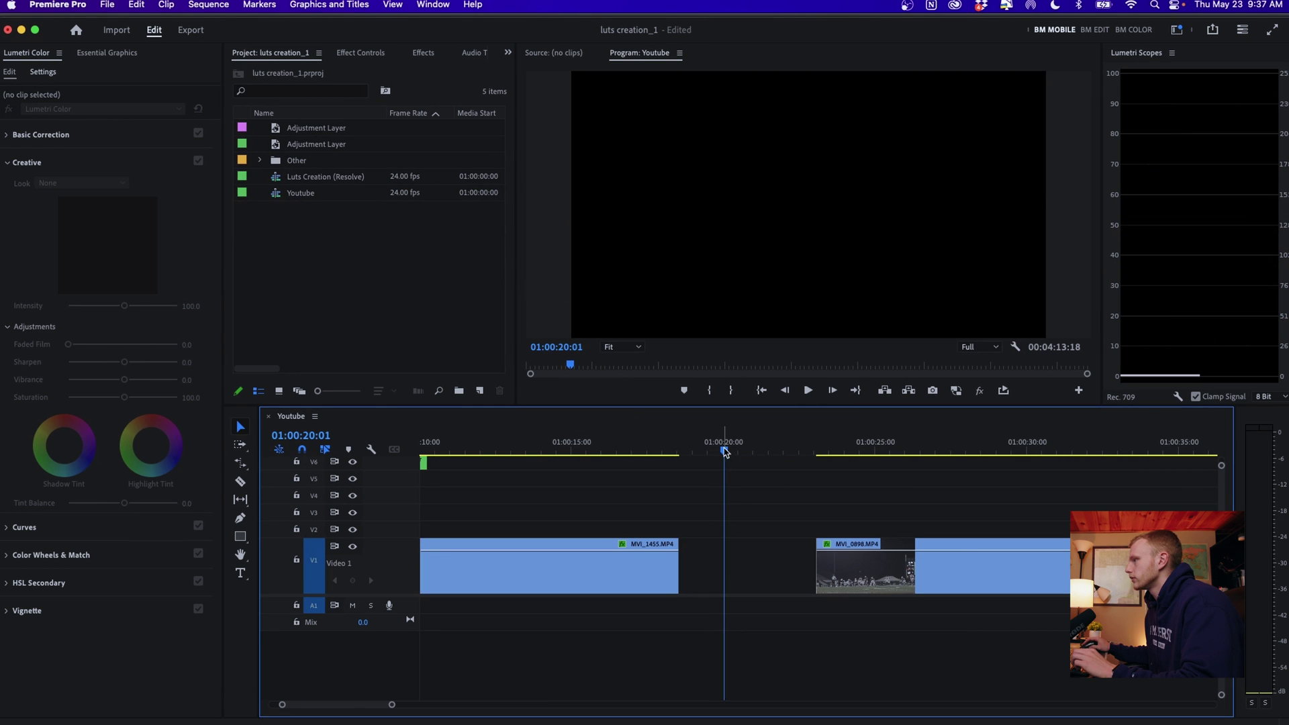
key(super+z)
key(Up)
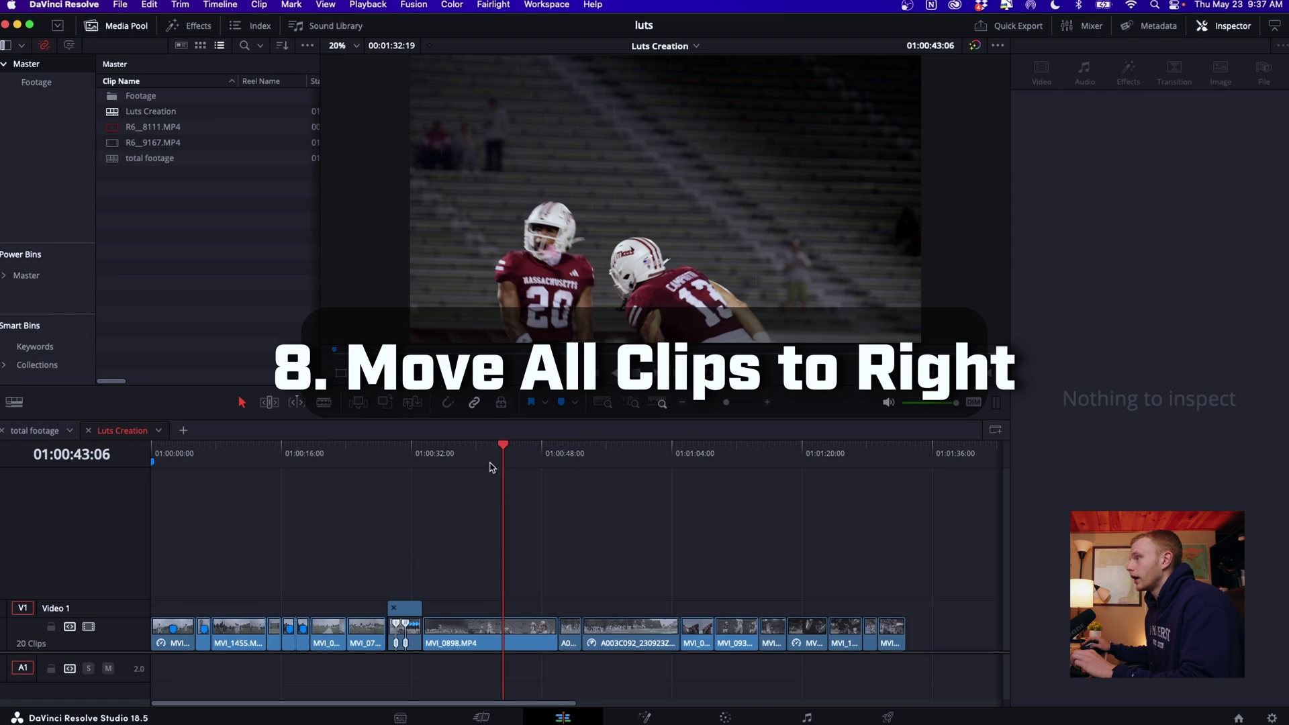
Step: Park the playhead at 01:00:36:20 and trial-select every clip from MVI_0898 onward
click(453, 453)
click(451, 453)
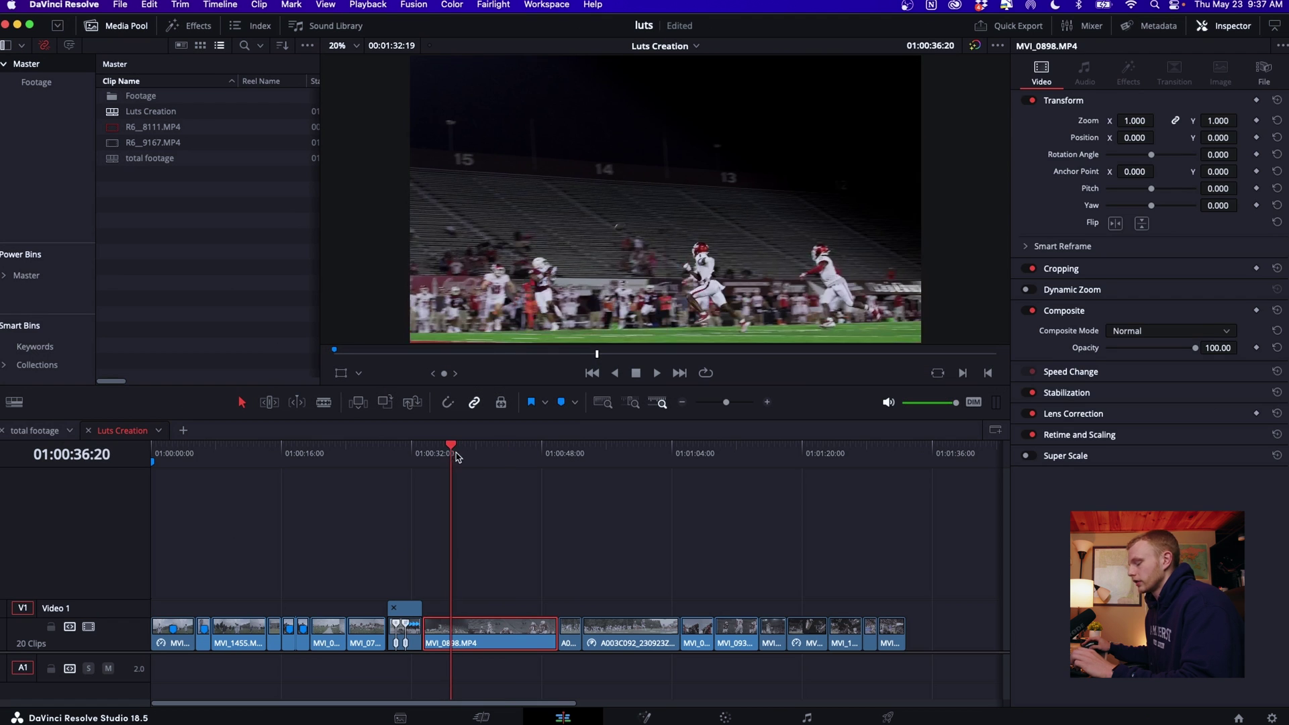
key(y)
click(477, 587)
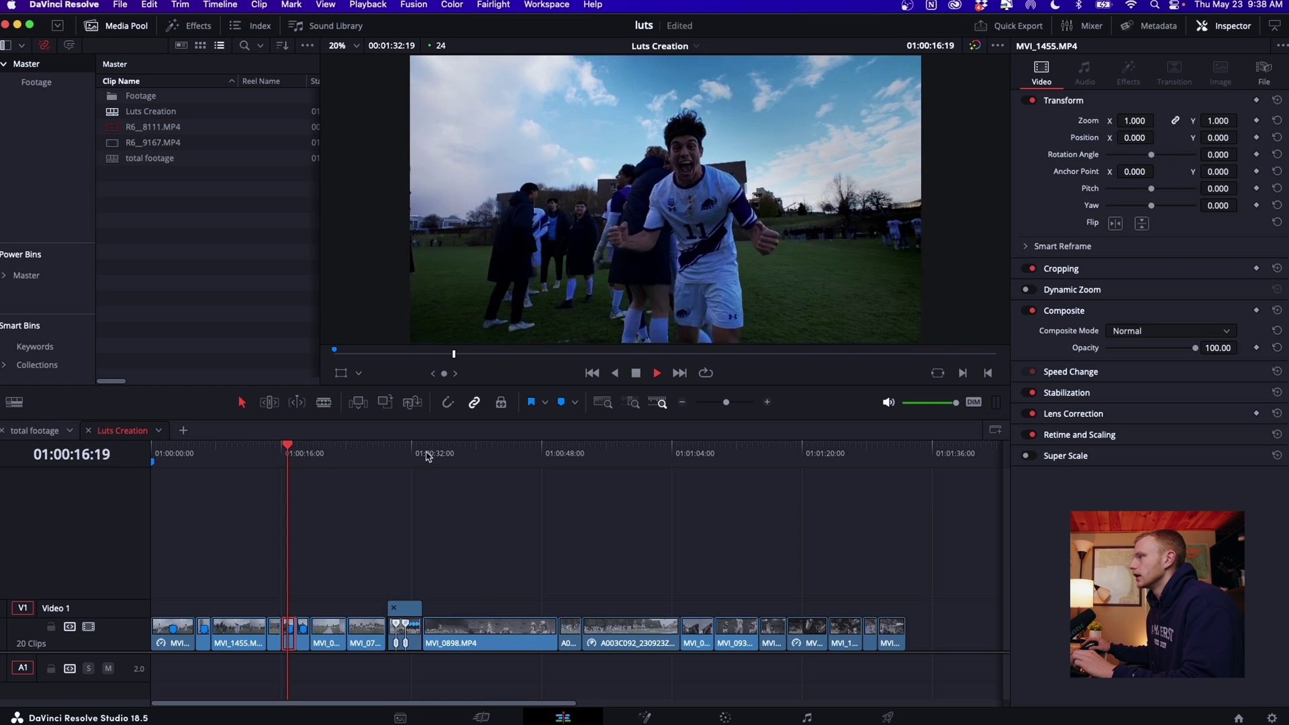
Step: Select MVI_0898 and all following clips, drag them about 21:18 later, then undo
click(389, 453)
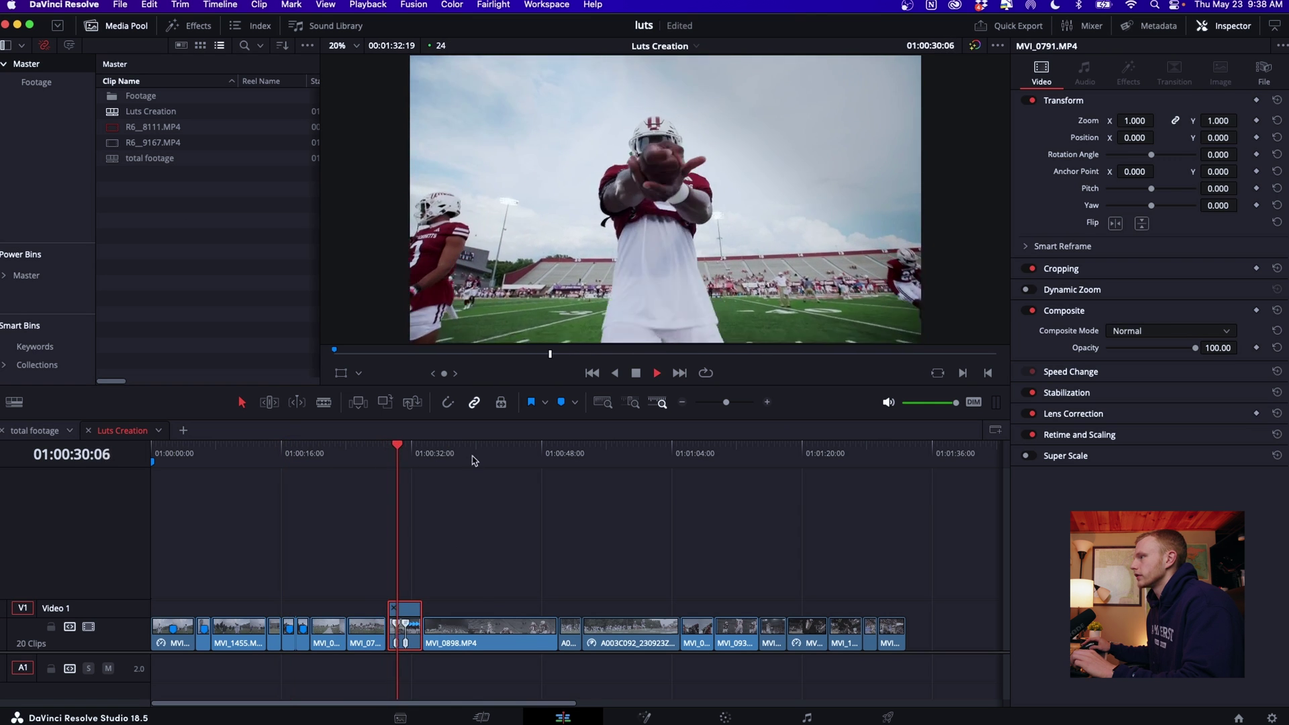
click(448, 461)
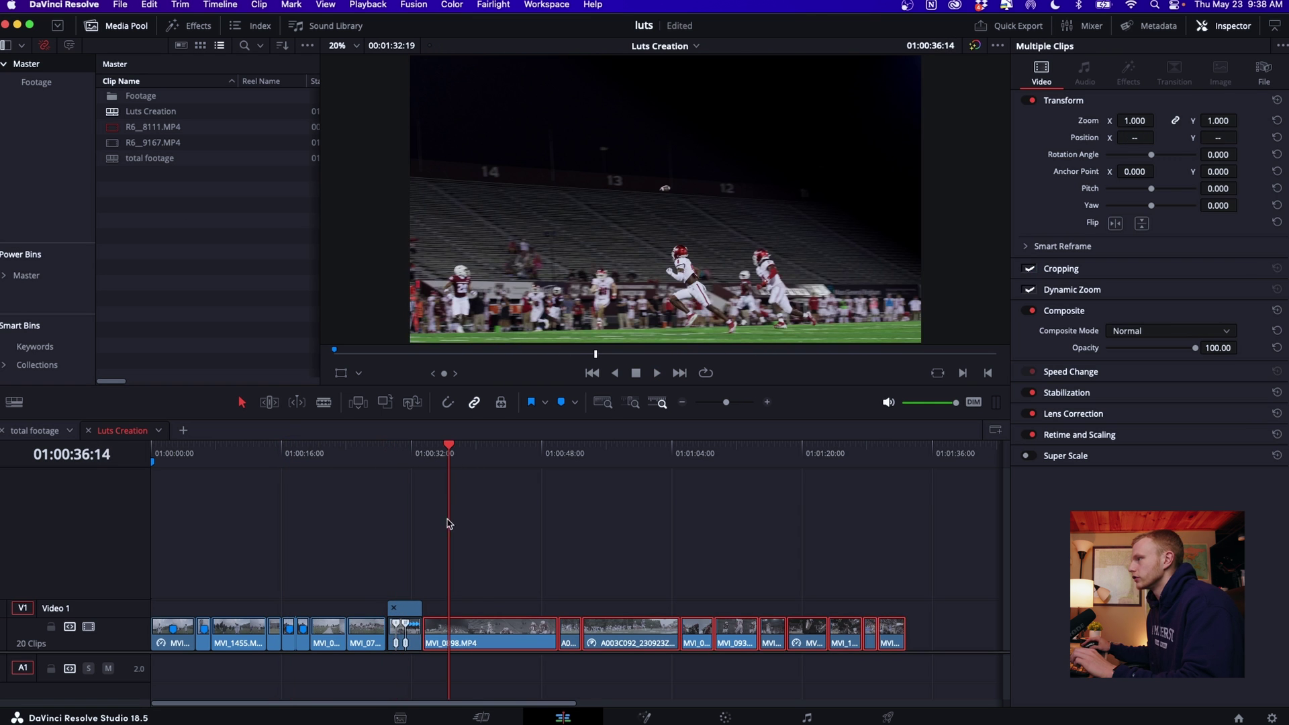
click(468, 622)
key(alt+y)
drag(488, 636, 688, 636)
click(675, 570)
key(super+z)
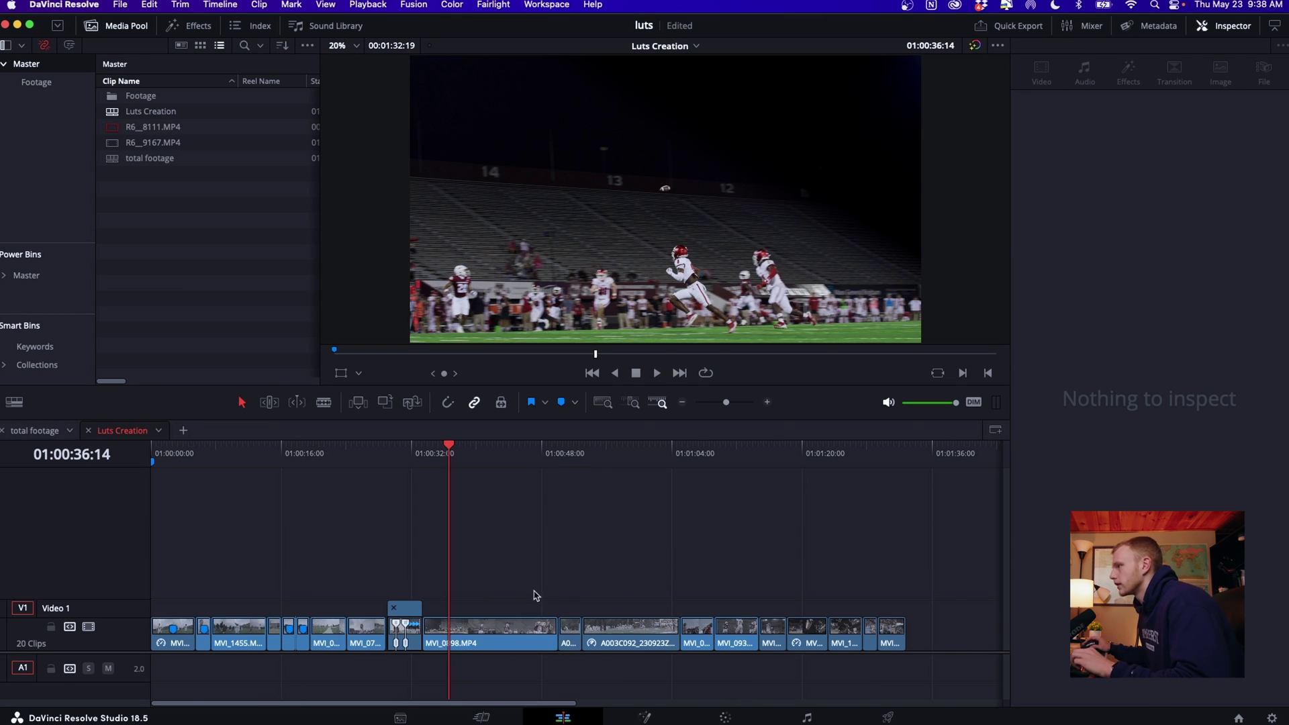
Step: Zoom out, try dragging the trailing clips right, then undo and zoom back in
key(super+minus)
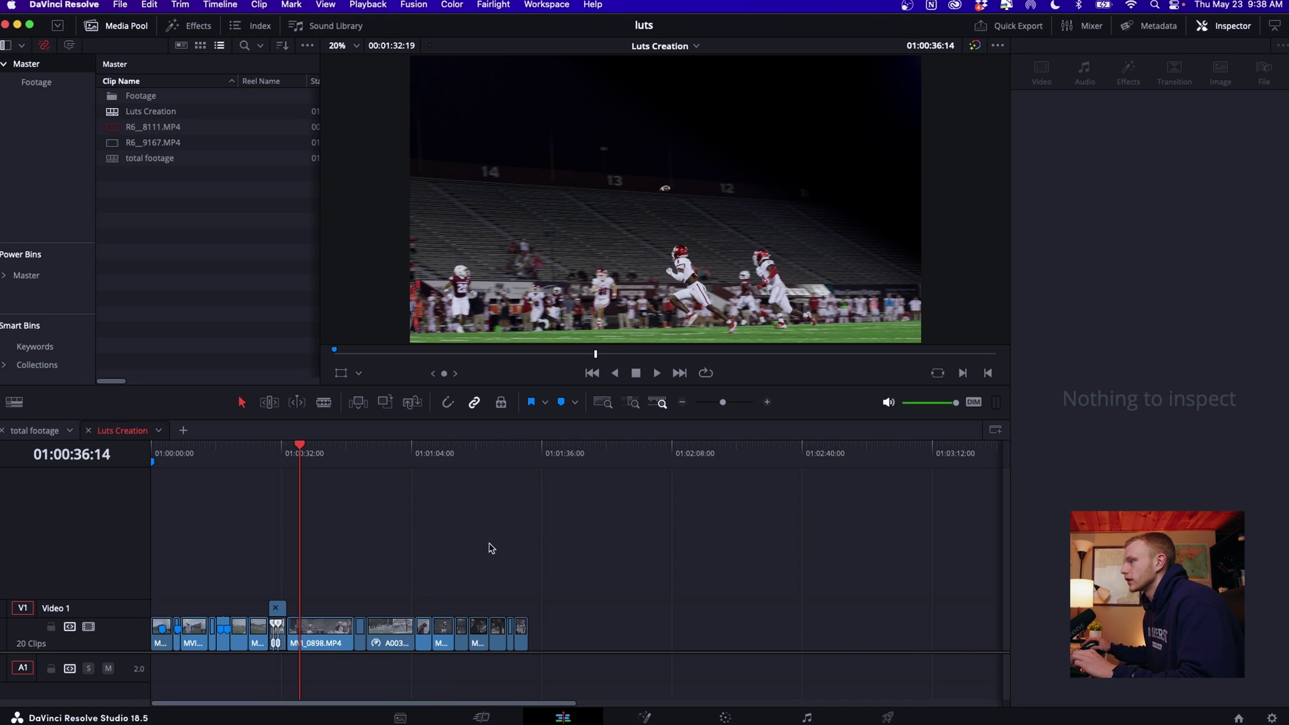
drag(329, 591, 553, 670)
drag(297, 631, 552, 608)
key(super+z)
key(super+equal)
scroll(597, 576, right, 2)
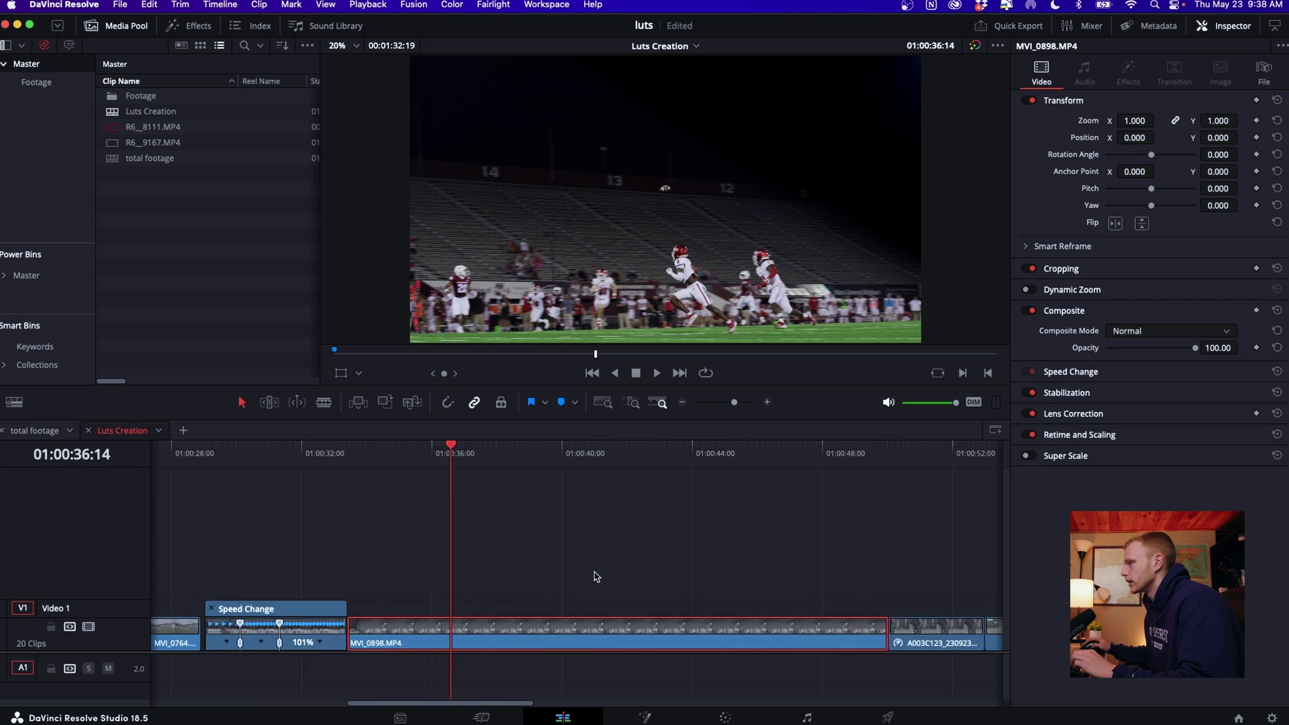
scroll(596, 576, left, 3)
Step: Move MVI_0898 and every later clip about 21 seconds right, then deselect
key(y)
drag(560, 631, 970, 635)
click(608, 590)
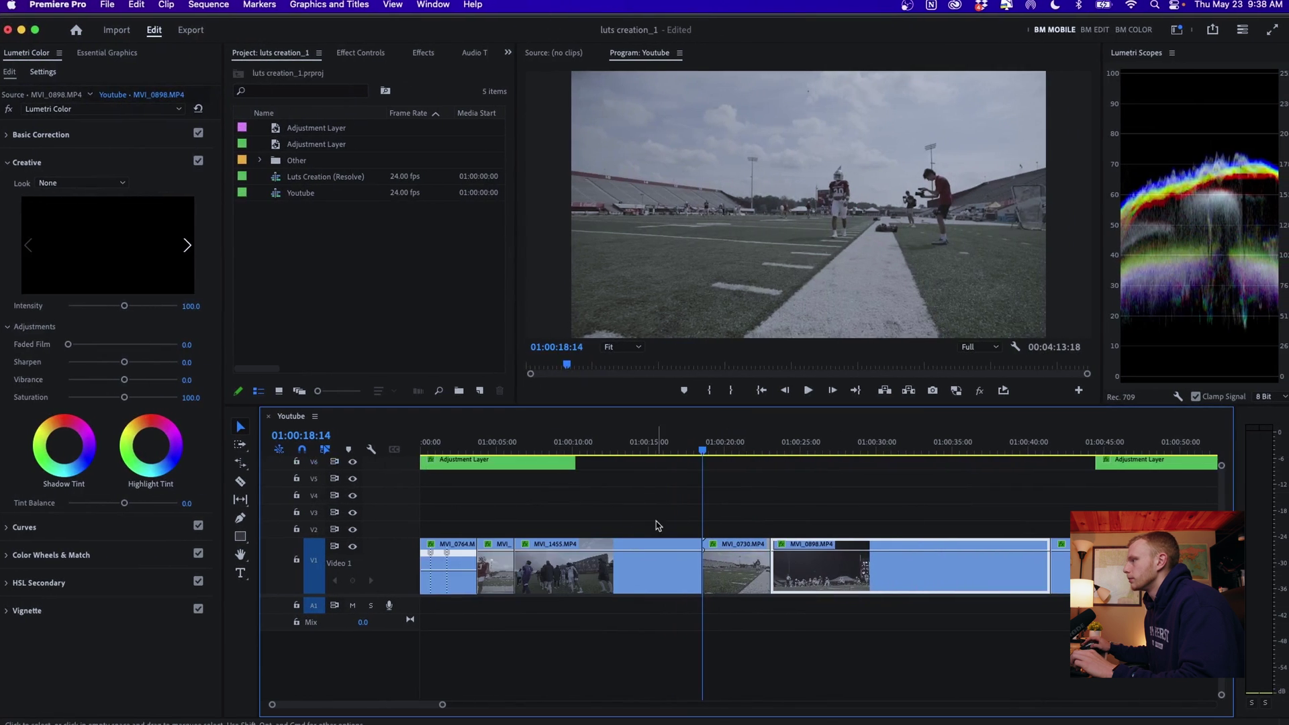
Step: Play the Youtube sequence, then push MVI_0898 and all later clips about 18 seconds right
key(space)
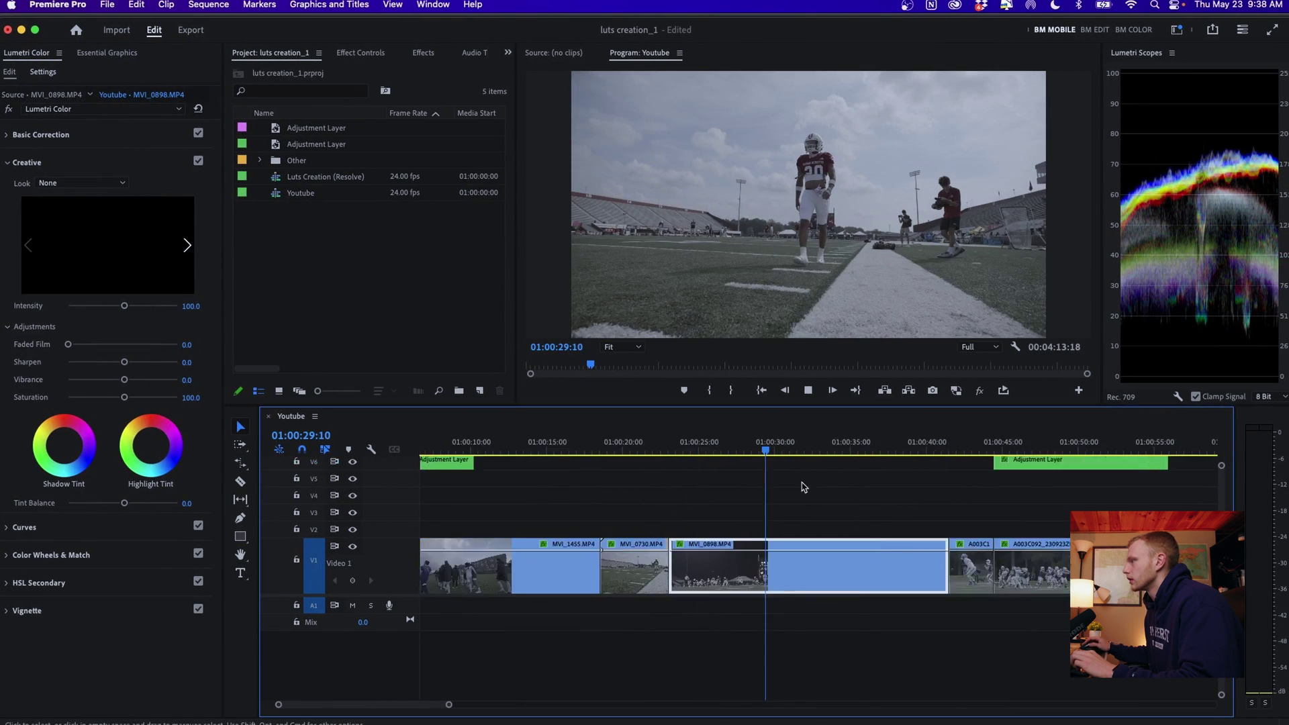
key(super+a)
click(627, 569)
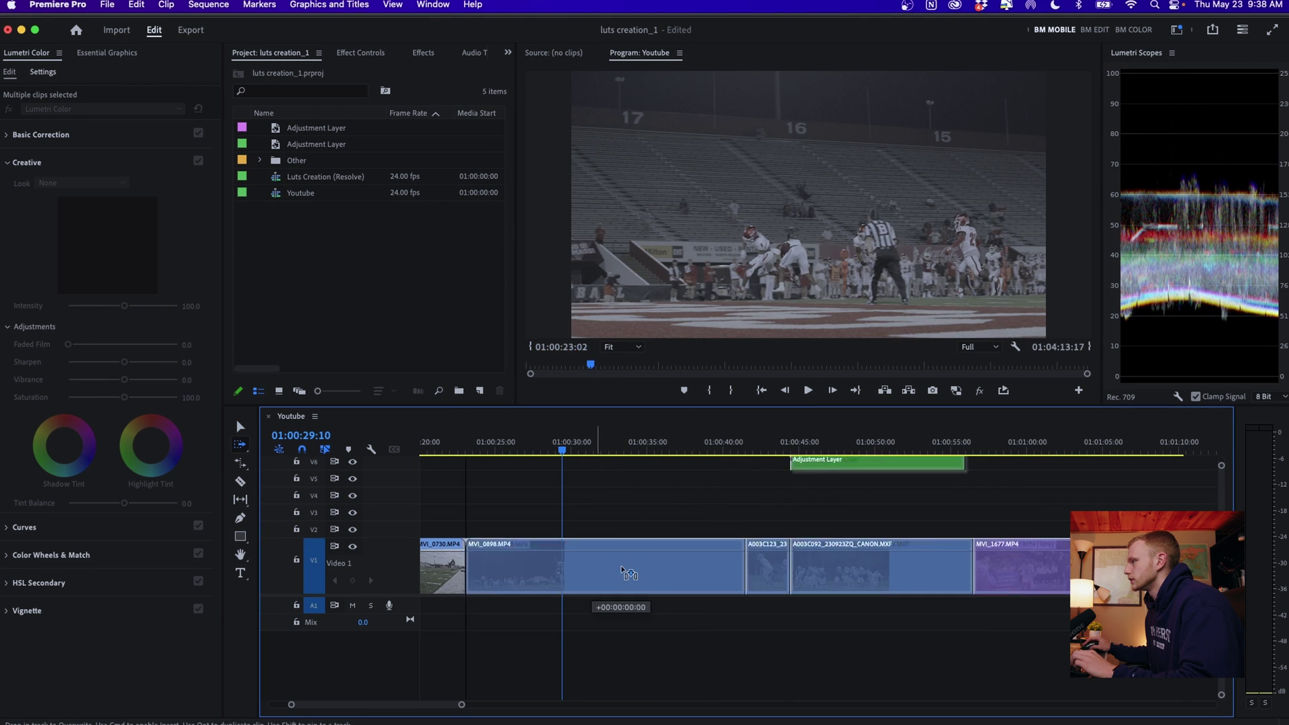
key(minus)
key(a)
click(571, 456)
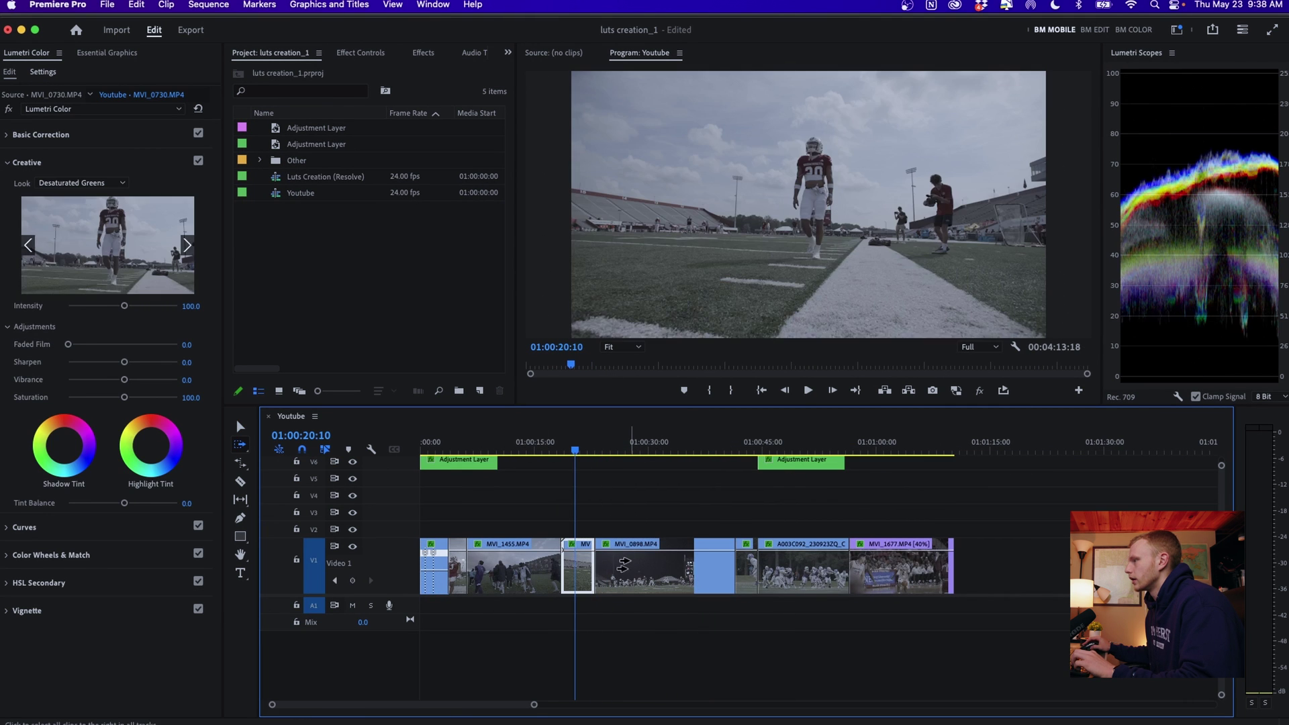
drag(629, 562, 872, 565)
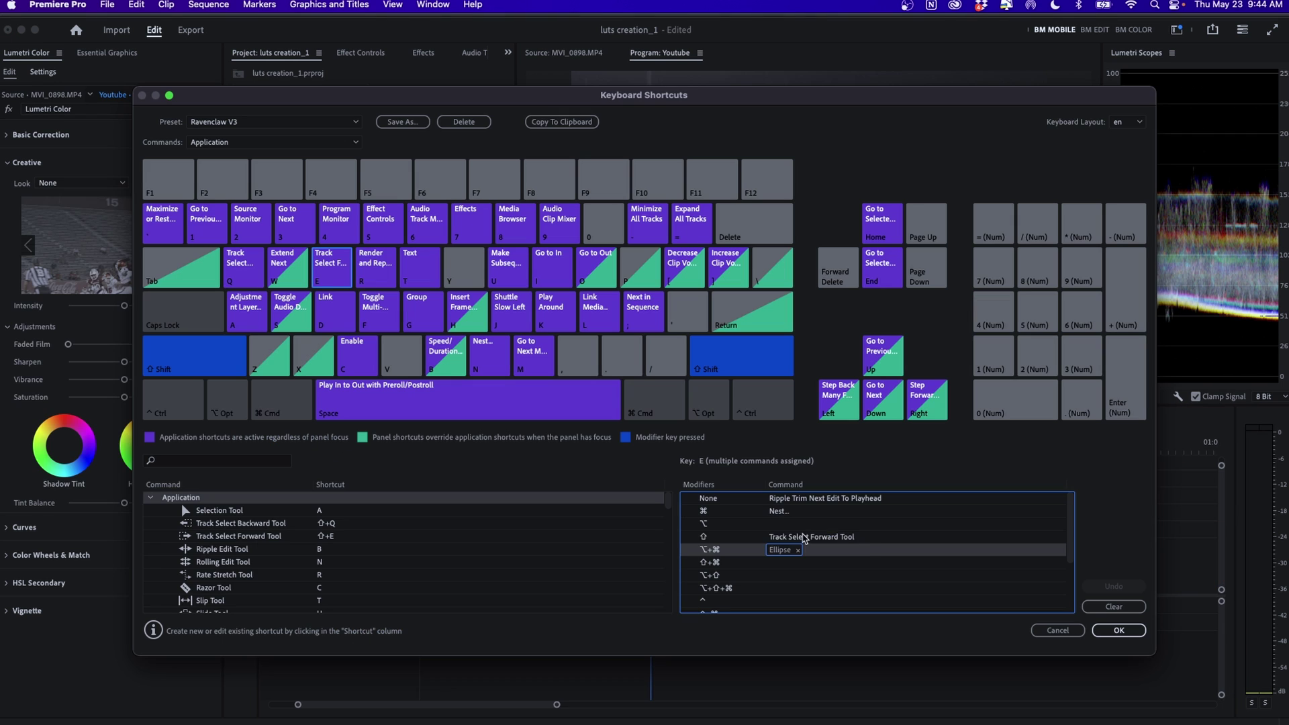
click(839, 537)
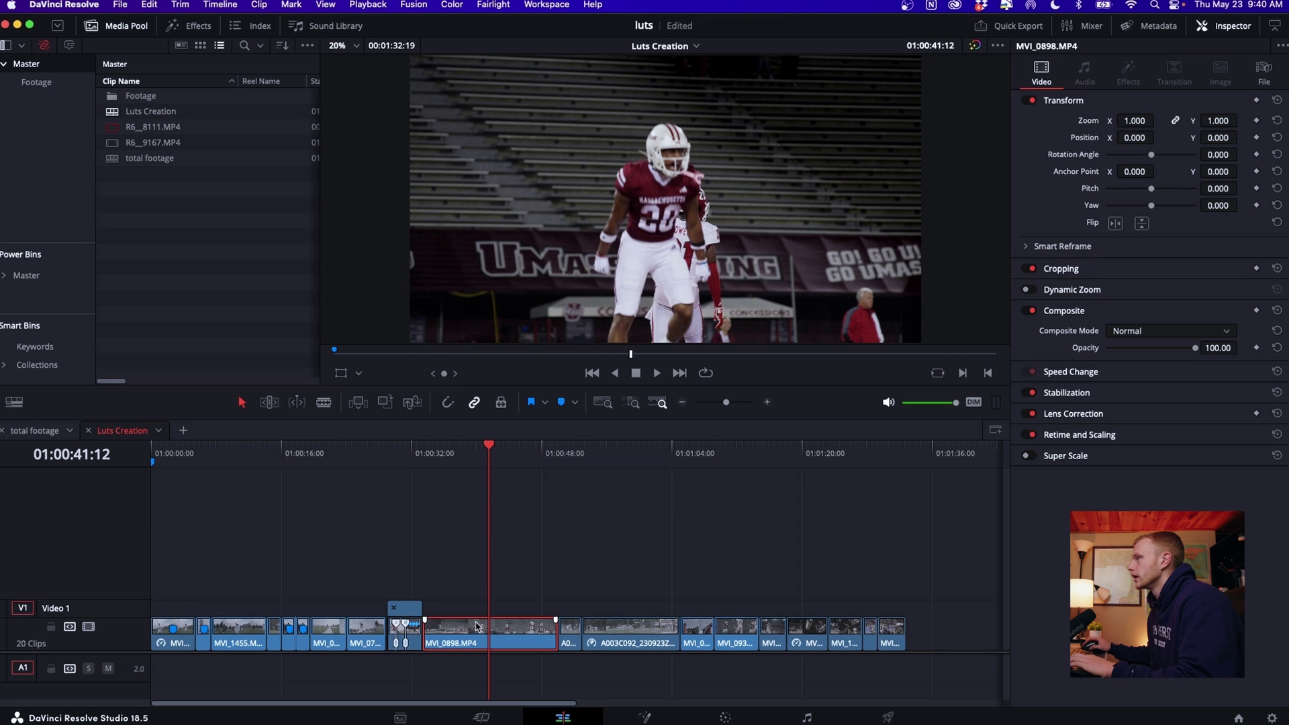
Step: Load MVI_0898 as a source clip, return to Luts Creation, and locate it with Alt+F
double_click(475, 628)
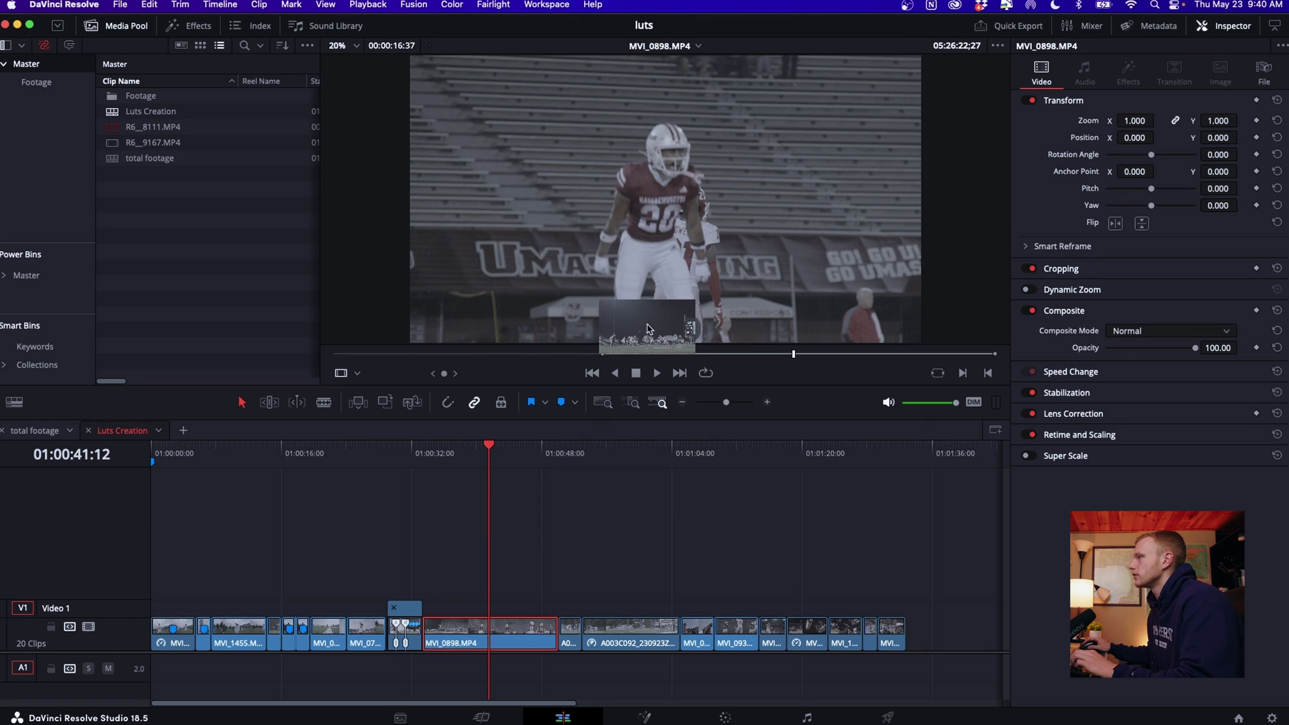
drag(682, 329, 419, 621)
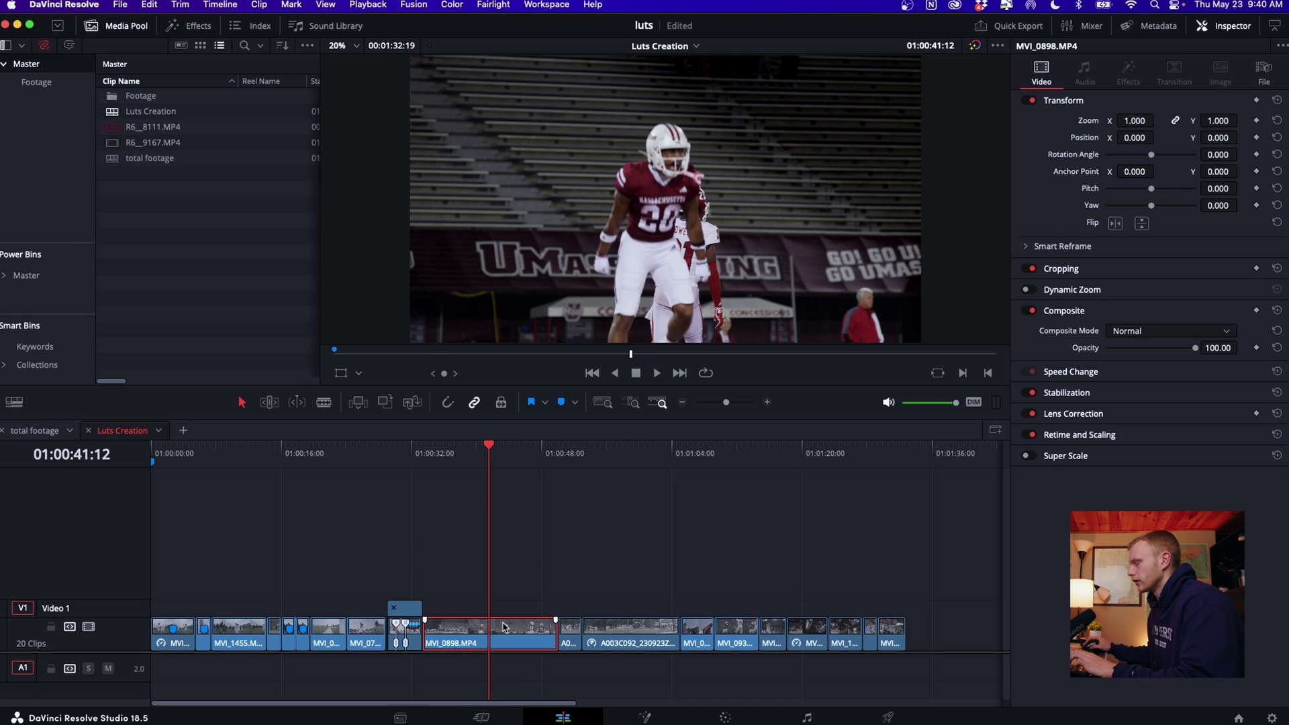
double_click(532, 627)
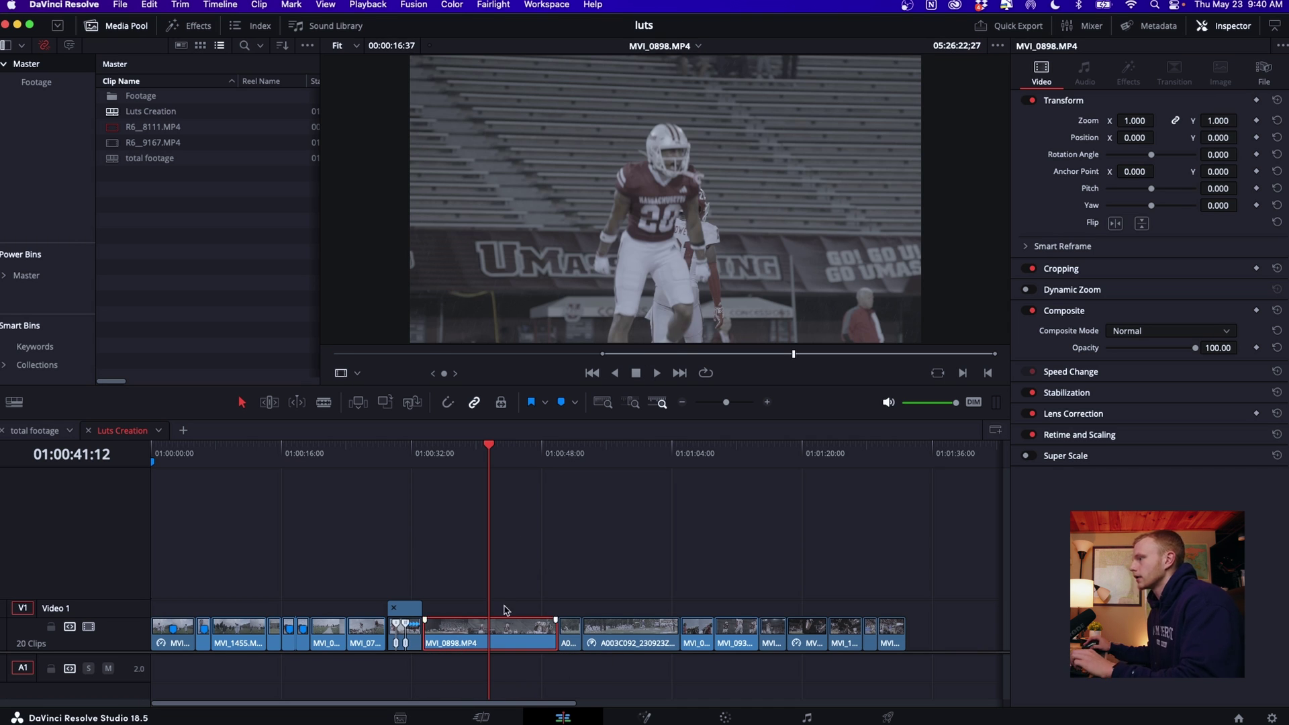
click(505, 631)
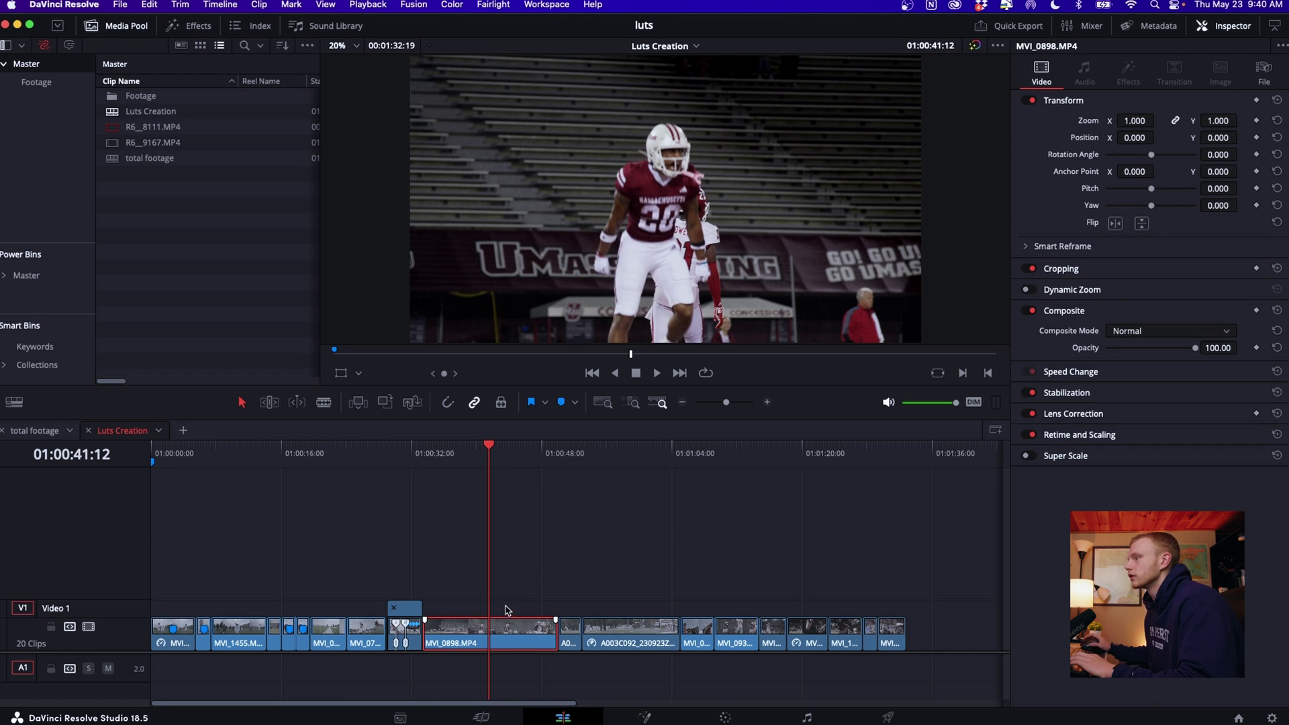
key(alt+f)
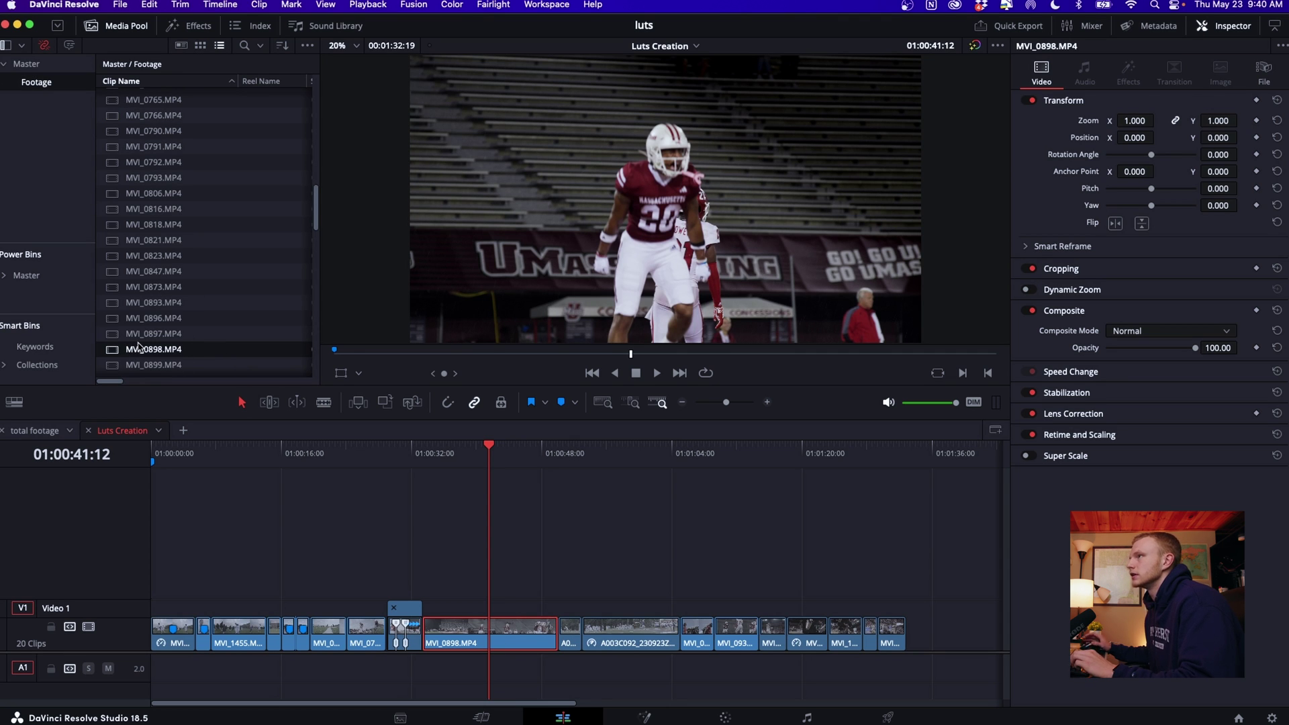
key(alt+super+k)
click(545, 181)
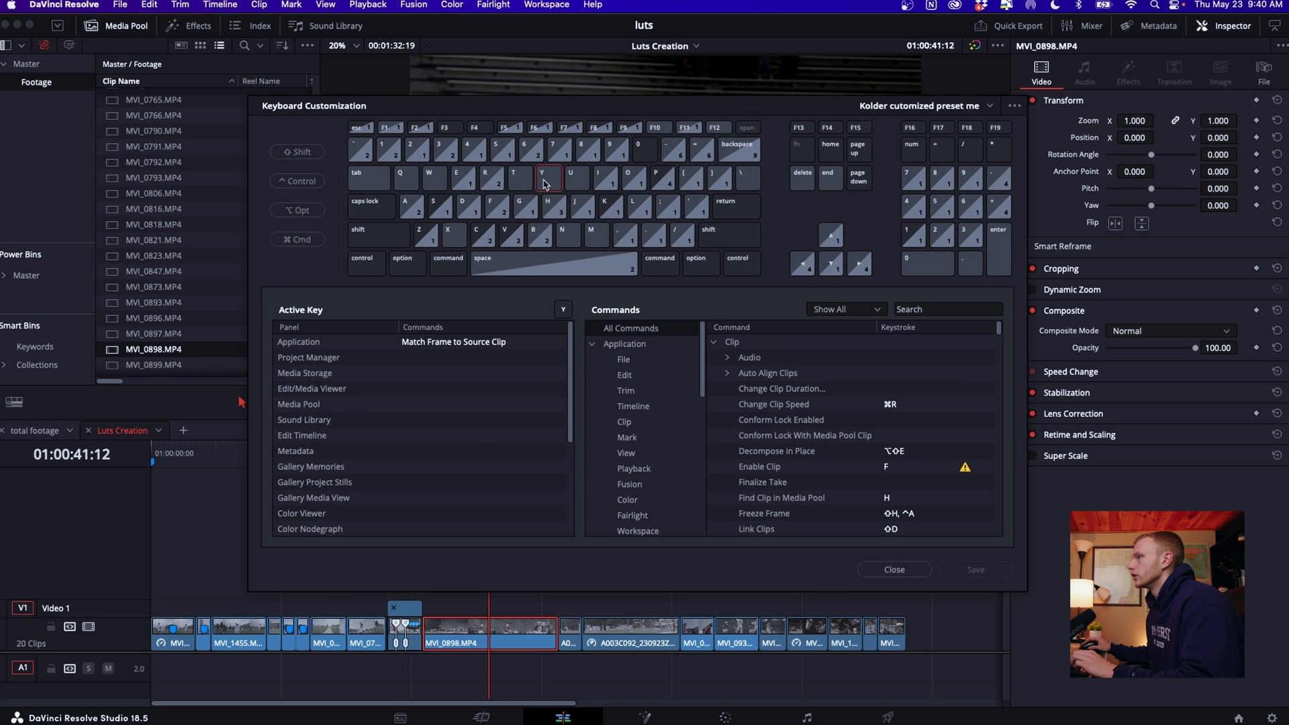
key(h)
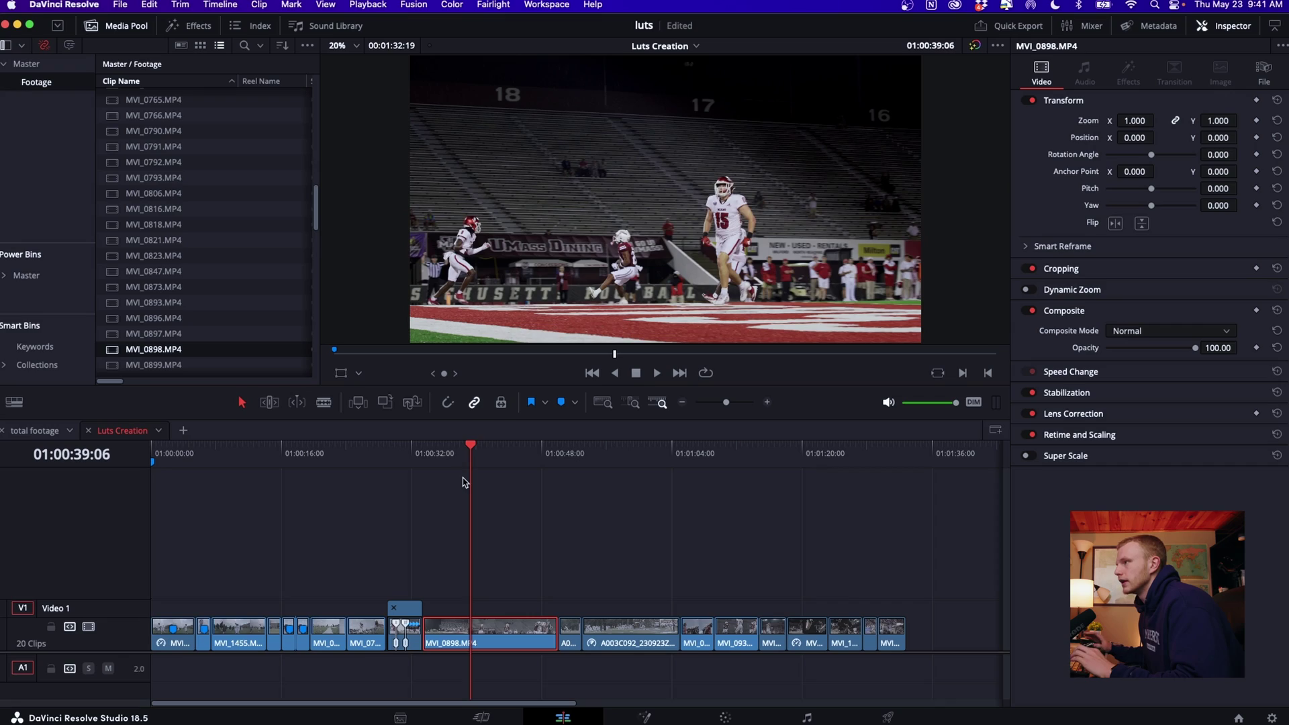
Step: Lift MVI_0730 from V1 onto a new Video 2 track, testing delete and undo
drag(403, 457, 341, 457)
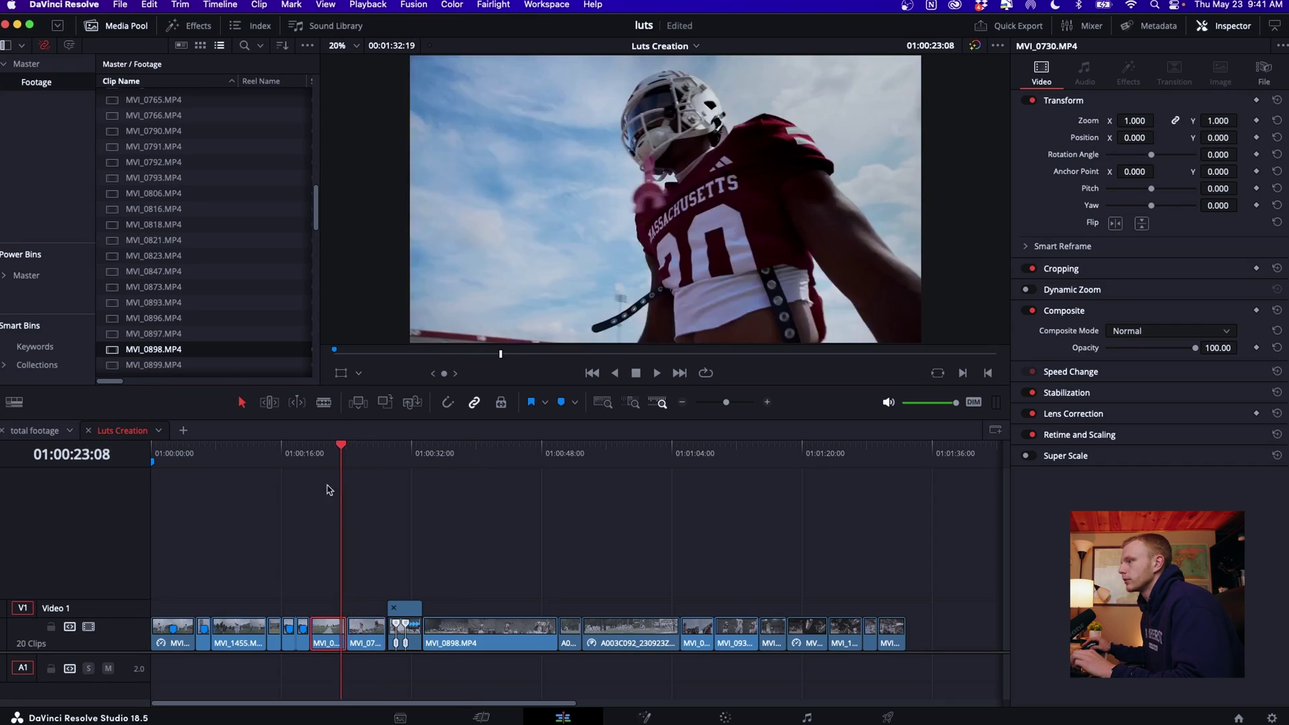
drag(325, 628, 296, 575)
click(279, 454)
scroll(377, 535, up, 4)
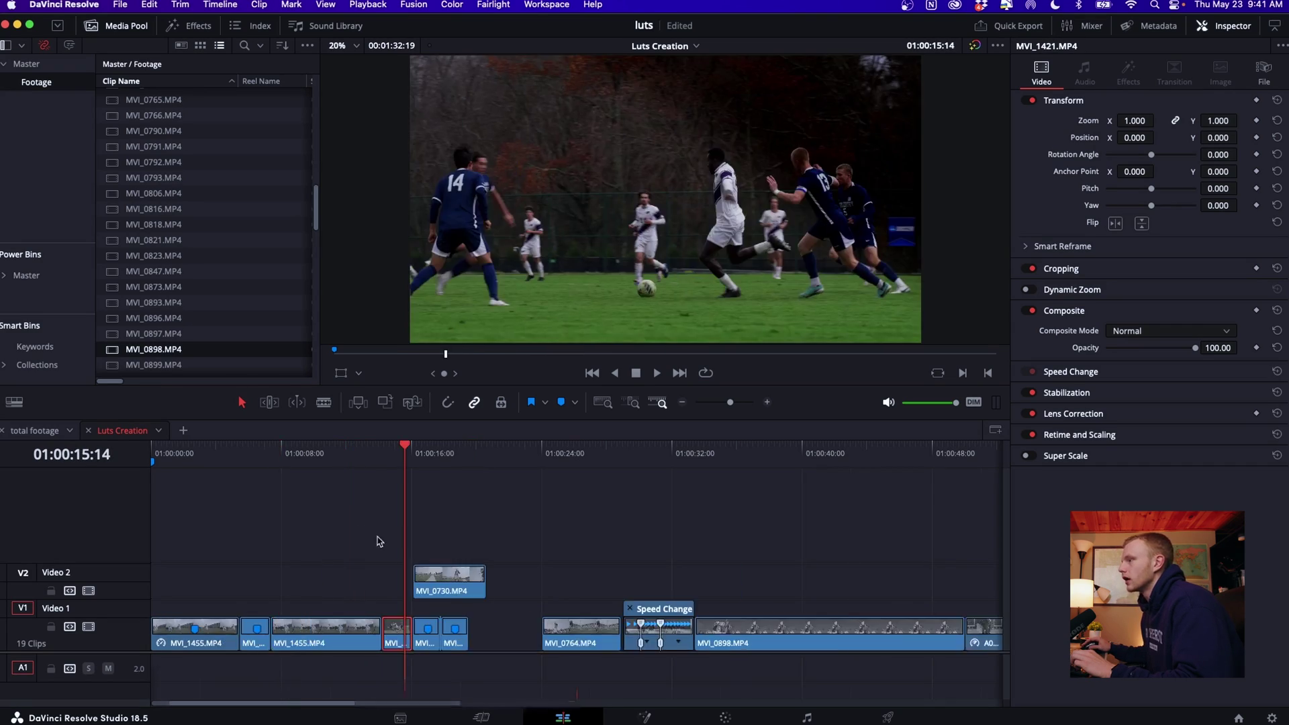
click(627, 445)
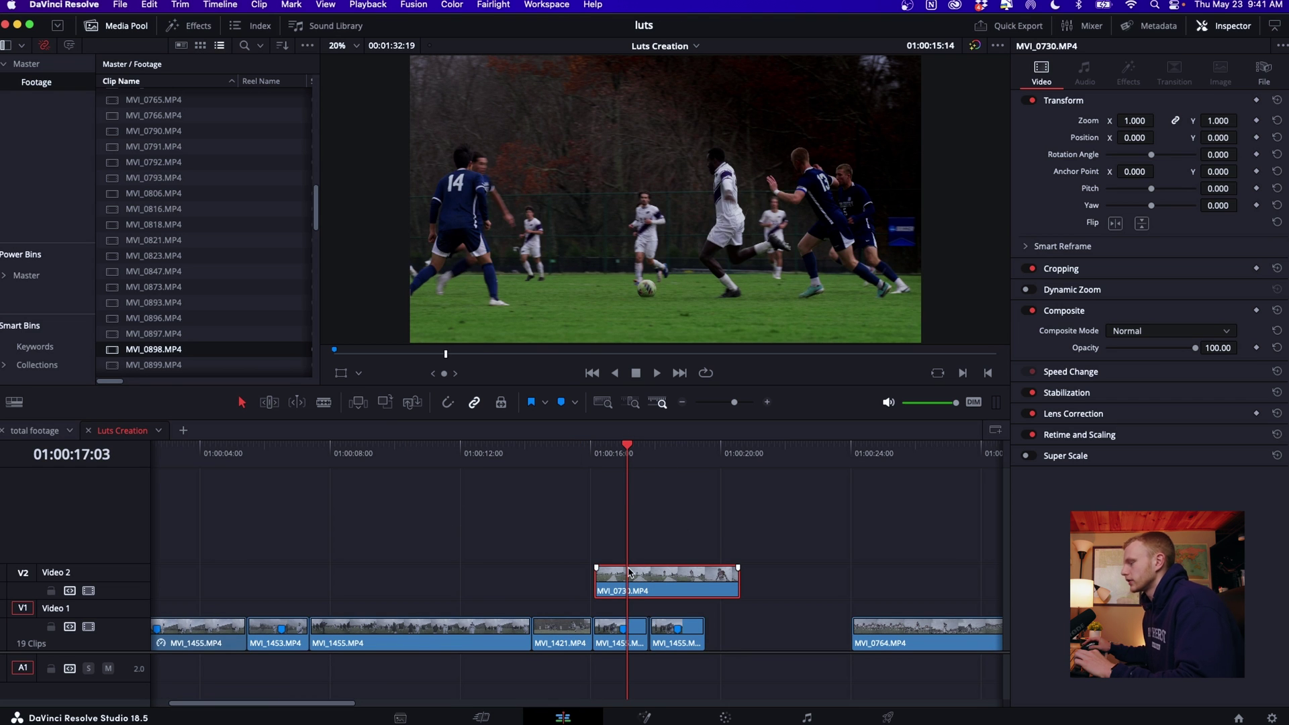
key(Delete)
key(ctrl+z)
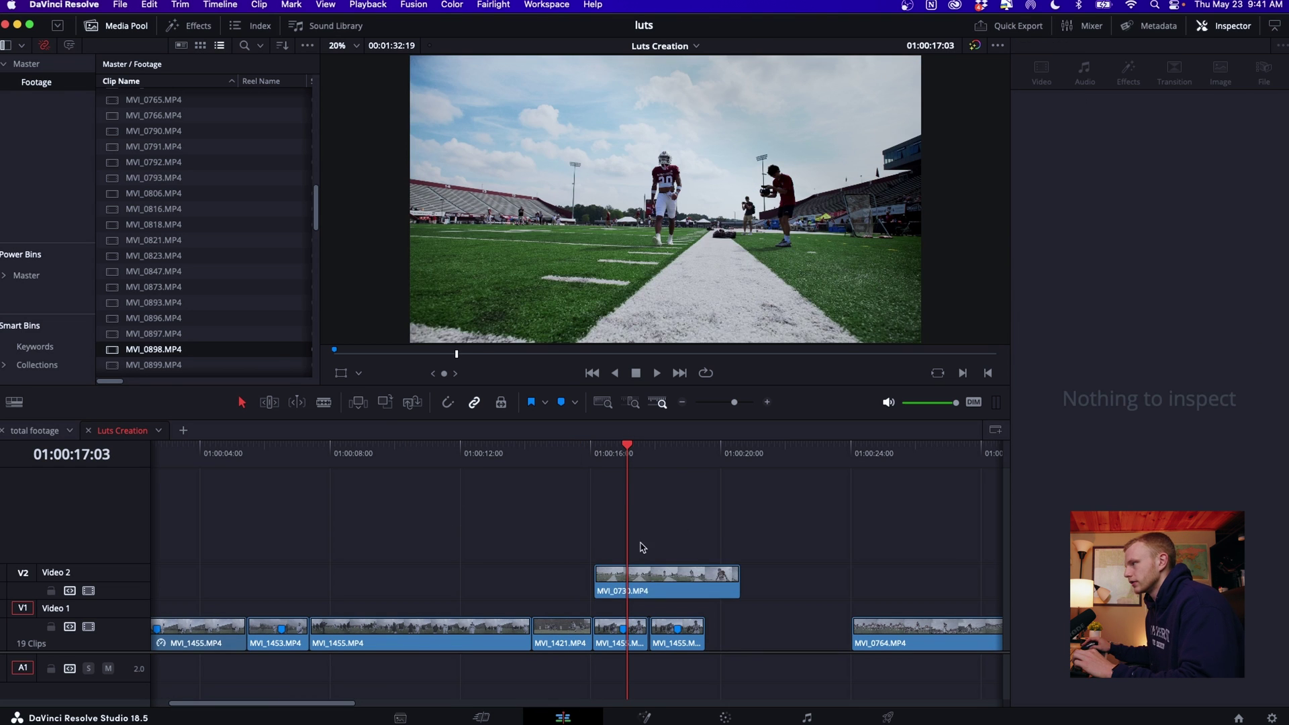
Step: Toggle MVI_0730 disabled and back to enabled with D, leaving it selected
click(643, 578)
key(d)
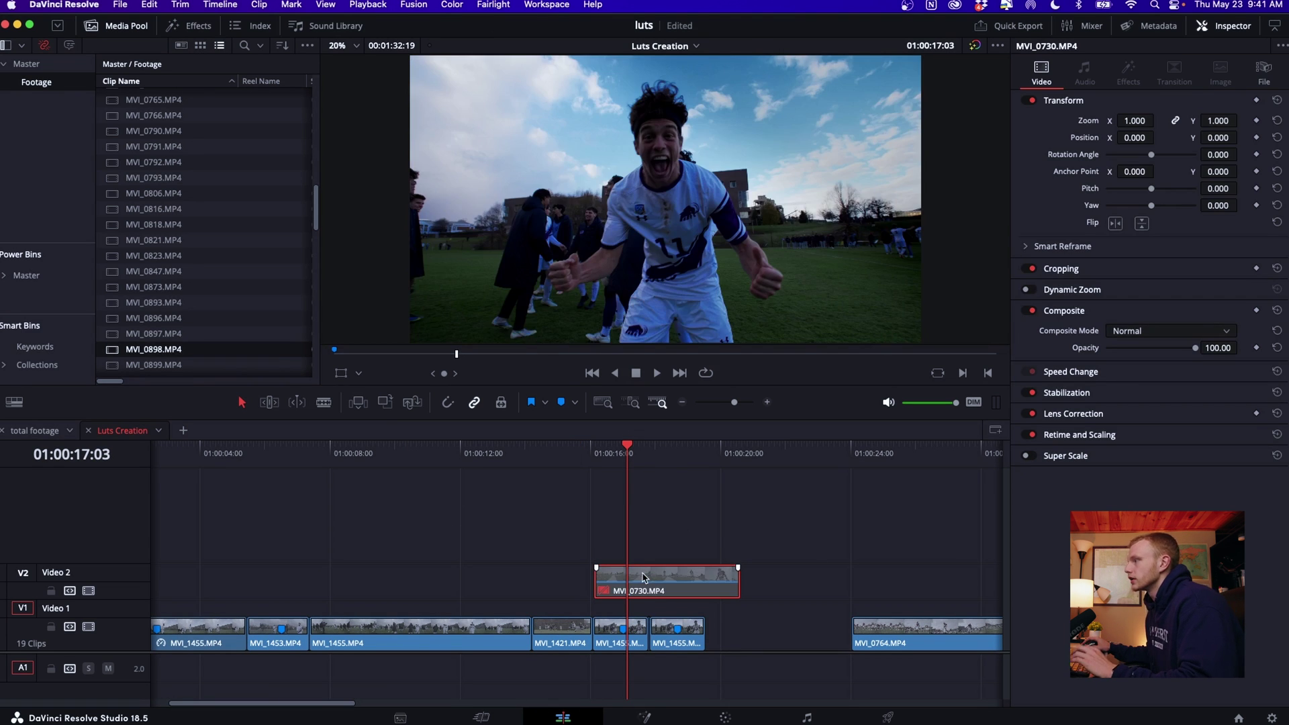
key(d)
key(d)
key(d)
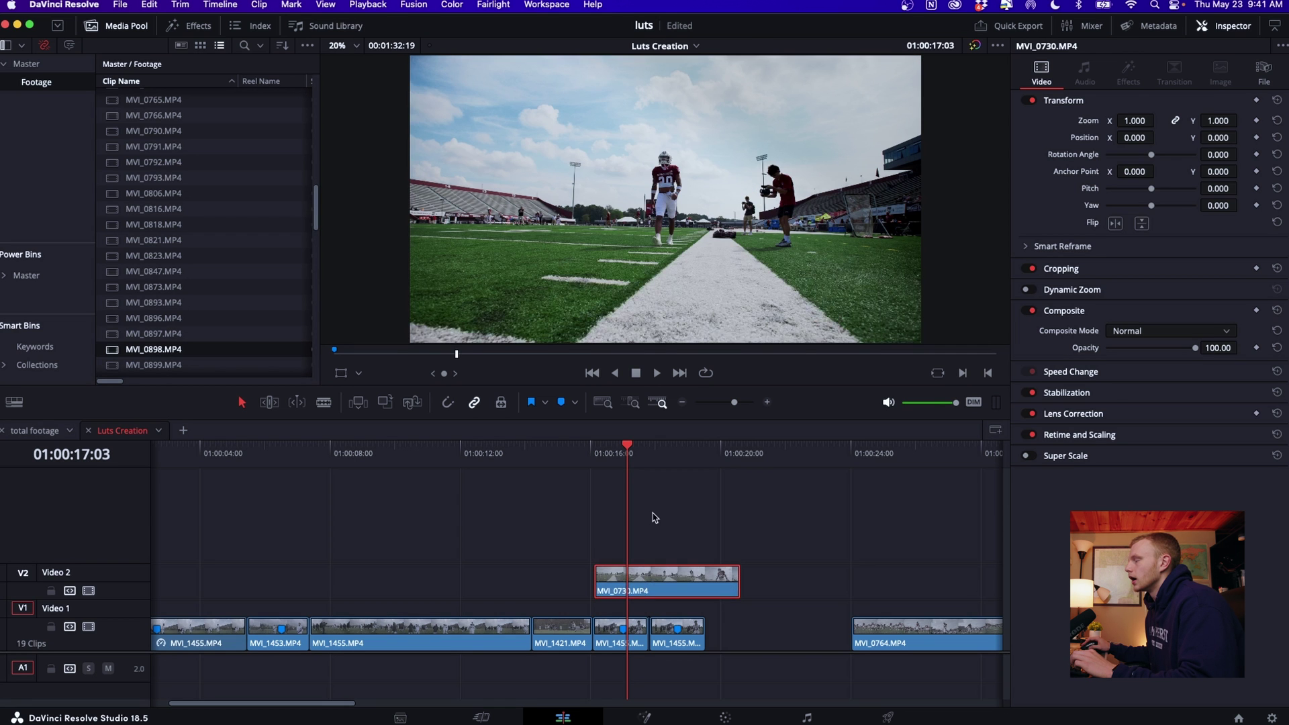
click(651, 533)
click(651, 589)
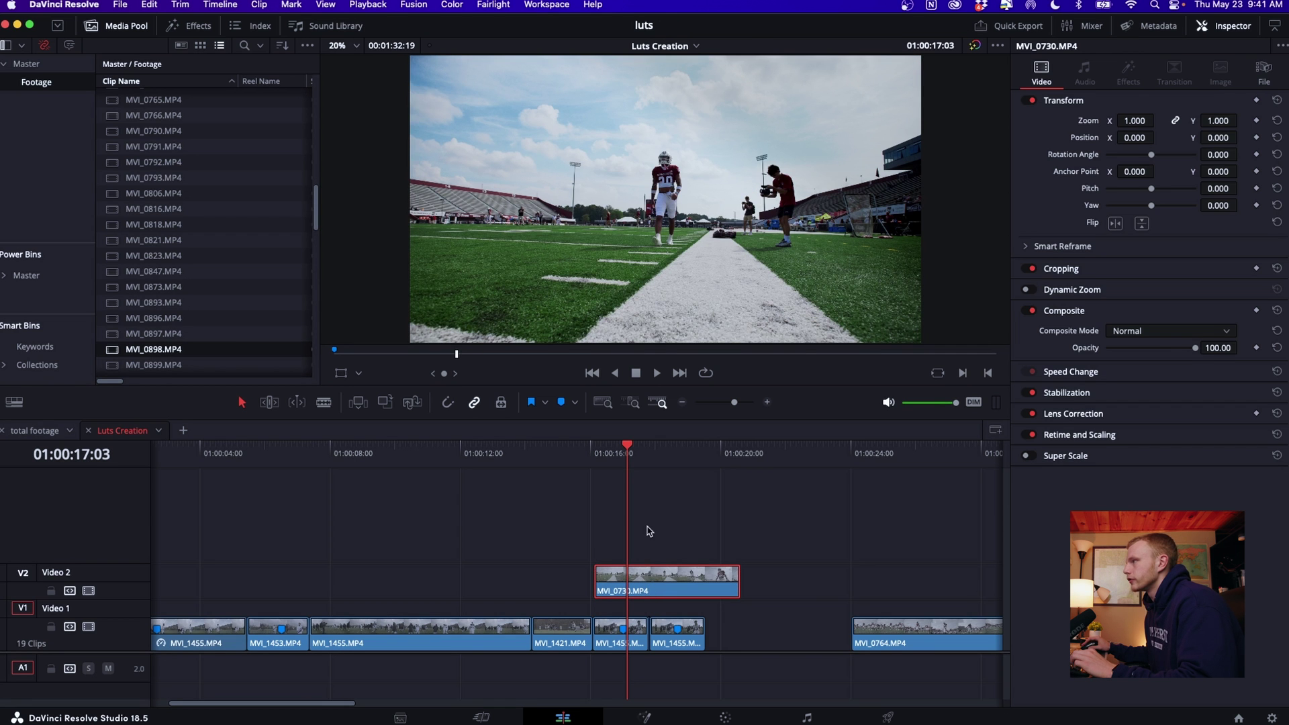
Step: Switch to Premiere Pro full screen with the playhead near MVI_0898's start
key(ctrl+Up)
click(444, 292)
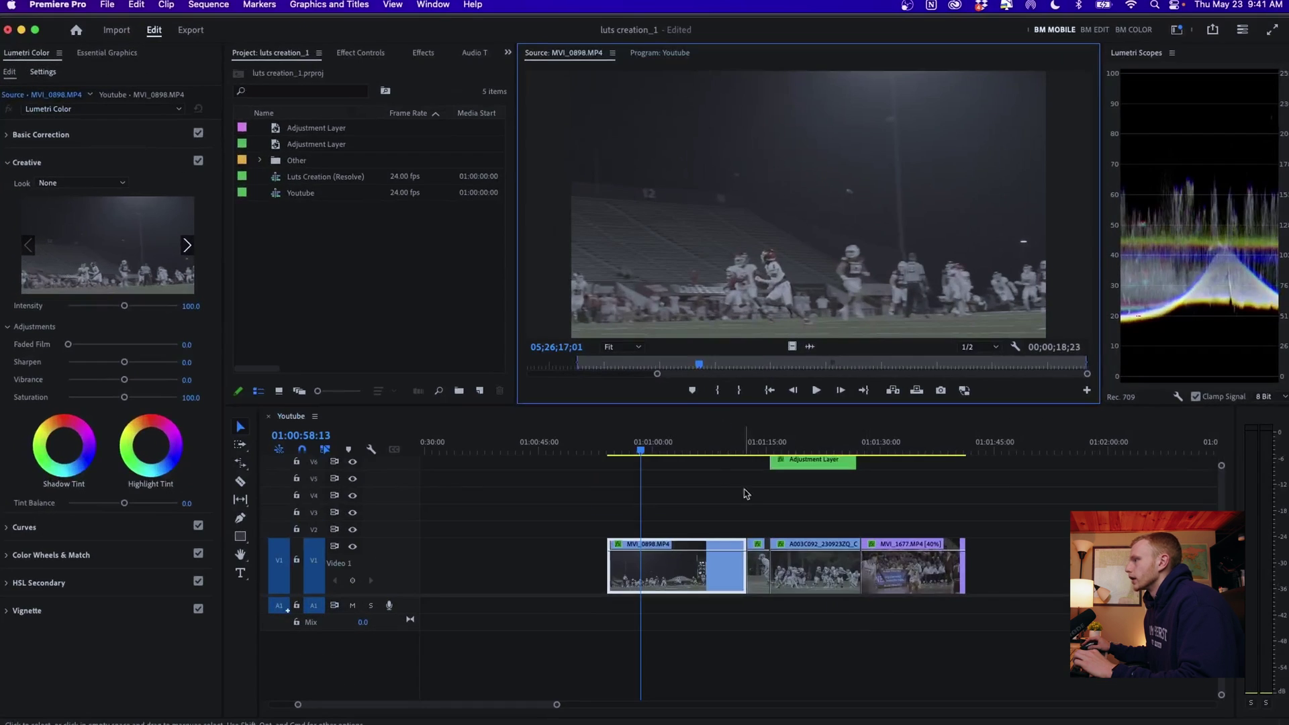
click(649, 444)
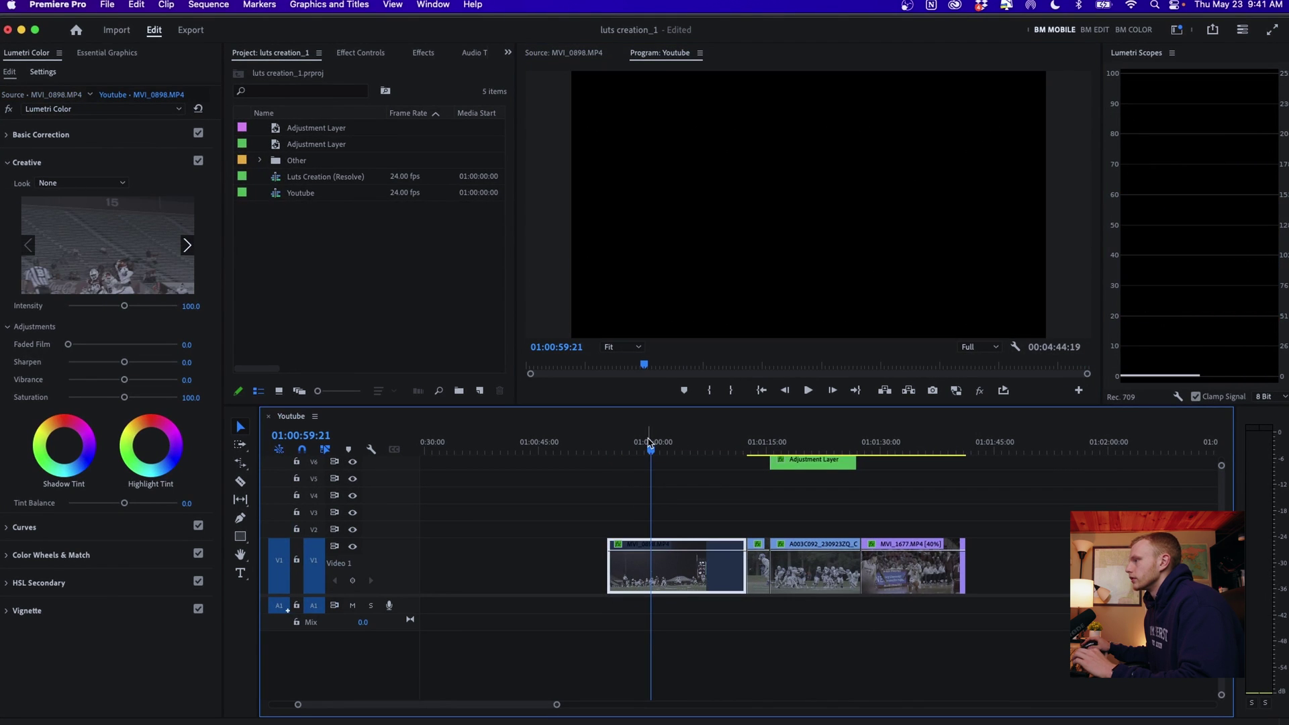